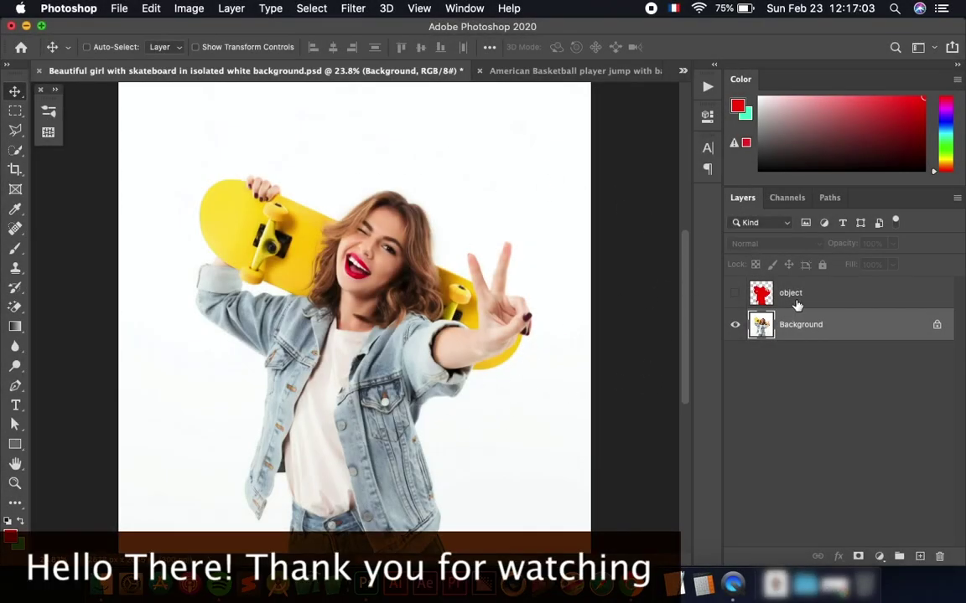
Confirm under Image > Mode that the skateboard photo is RGB Color at 8 Bits/Channel.
left_click(150, 8)
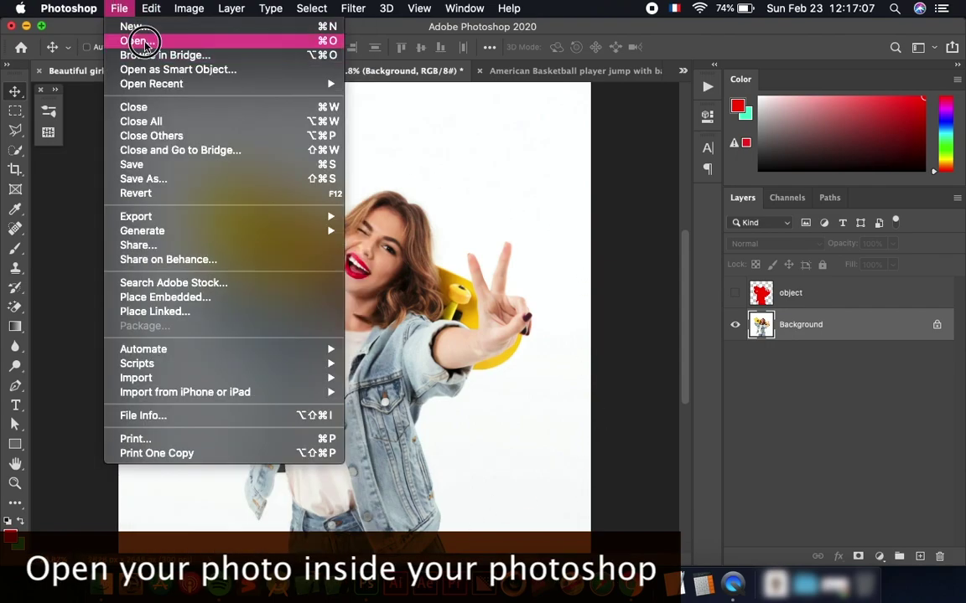
left_click(137, 41)
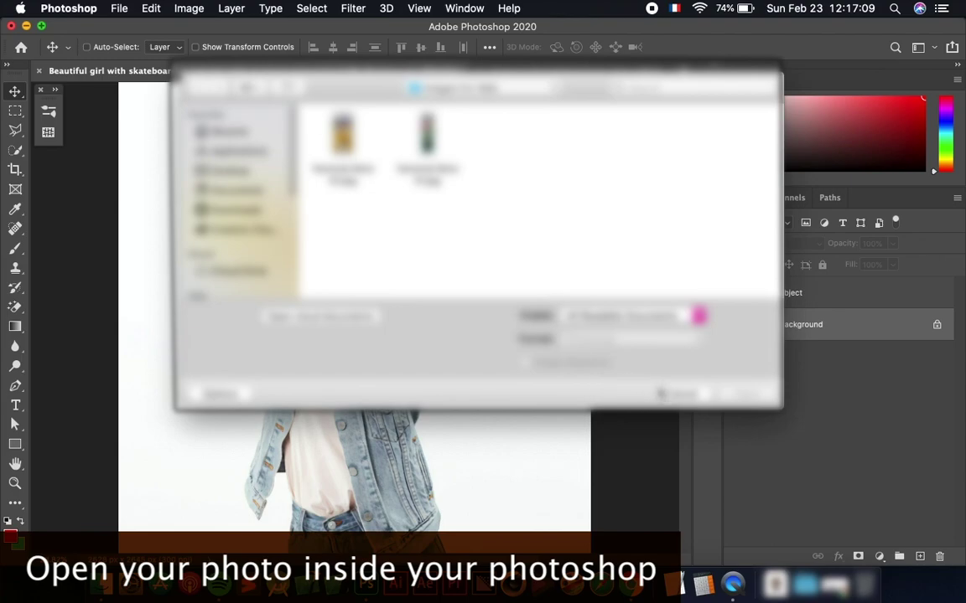
key("Escape")
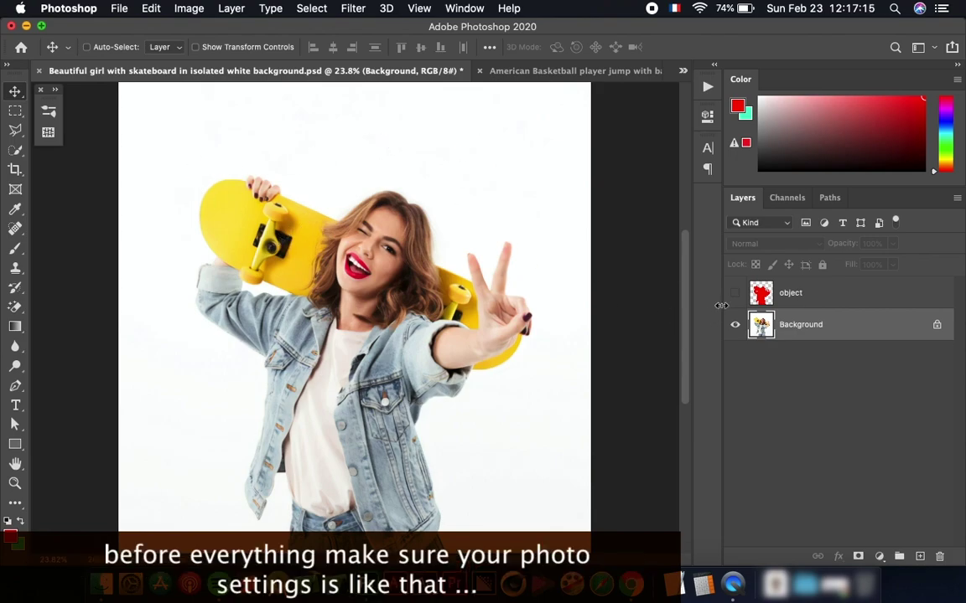
left_click(144, 8)
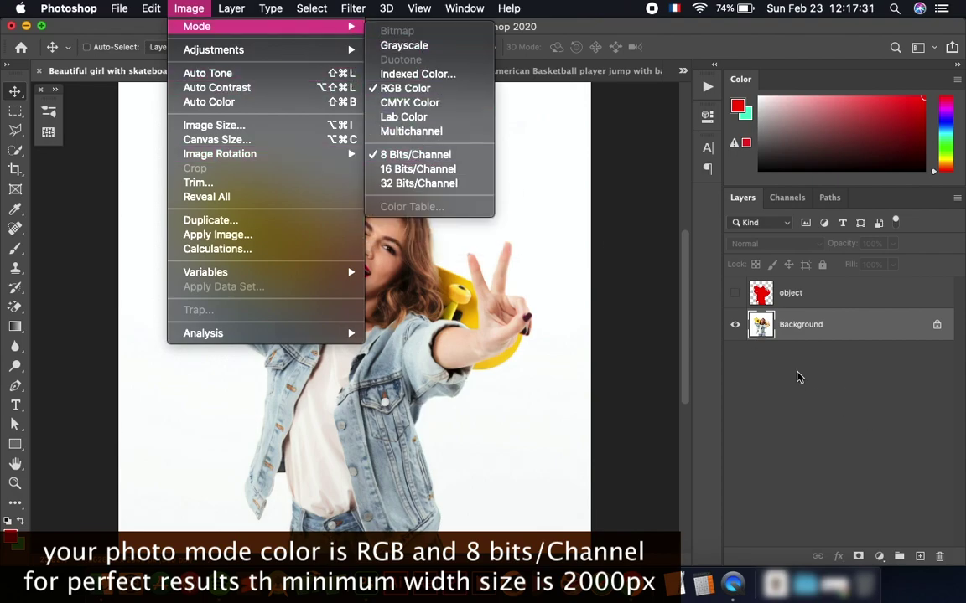
Resize the photo to 2500 px wide by 2516 px tall, in pixels, via Image Size.
left_click(585, 312)
left_click(185, 7)
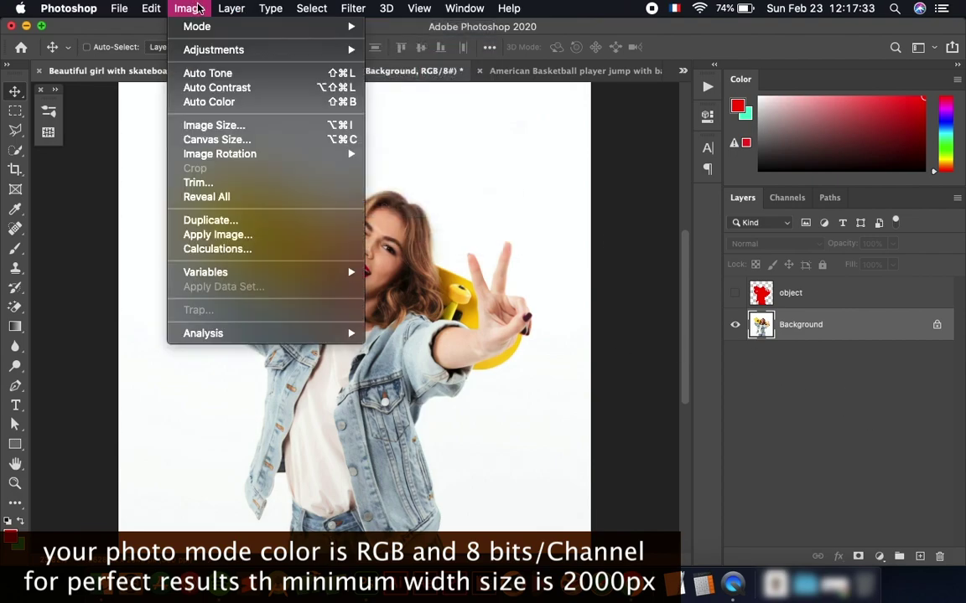
left_click(257, 124)
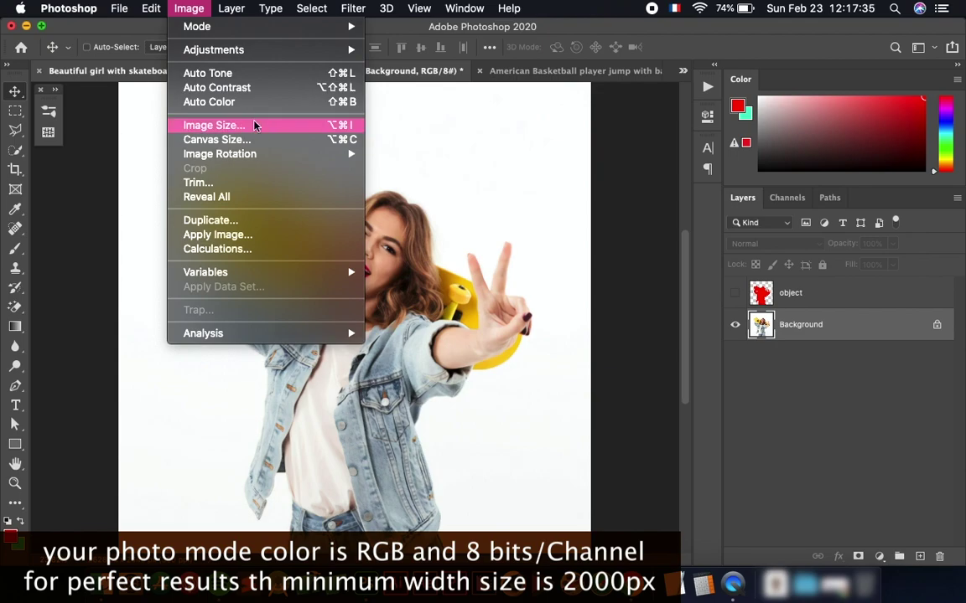
left_click(645, 260)
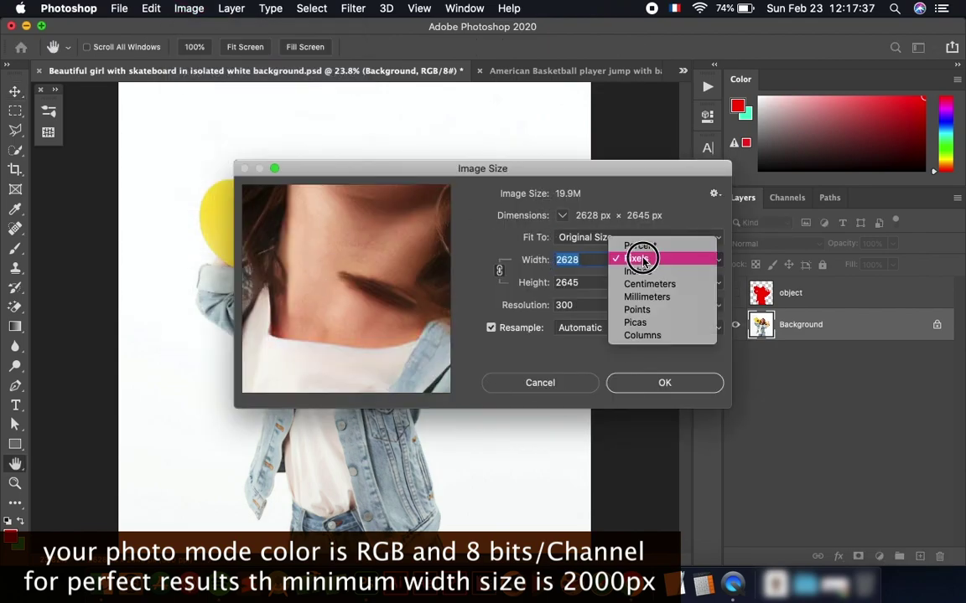
left_click(595, 285)
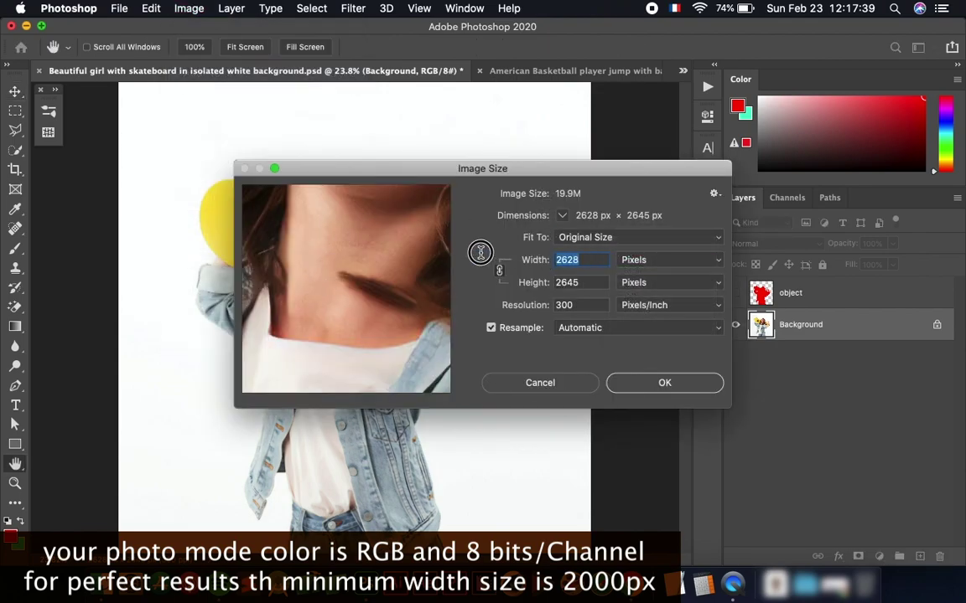
type("2500")
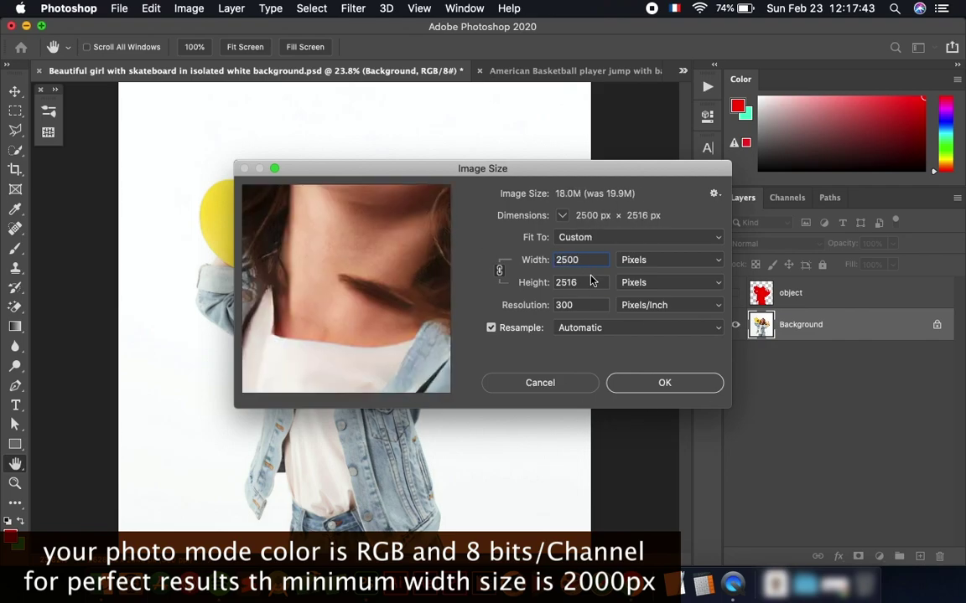
key("BackSpace")
key("BackSpace")
key("BackSpace")
type("3500")
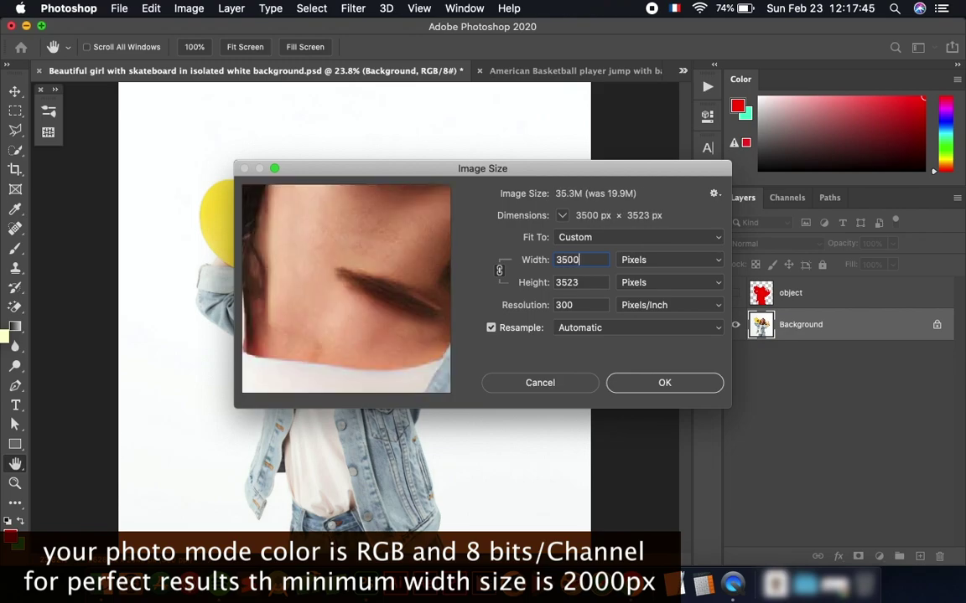
double_click(567, 259)
type("2500")
key("Tab")
key("Tab")
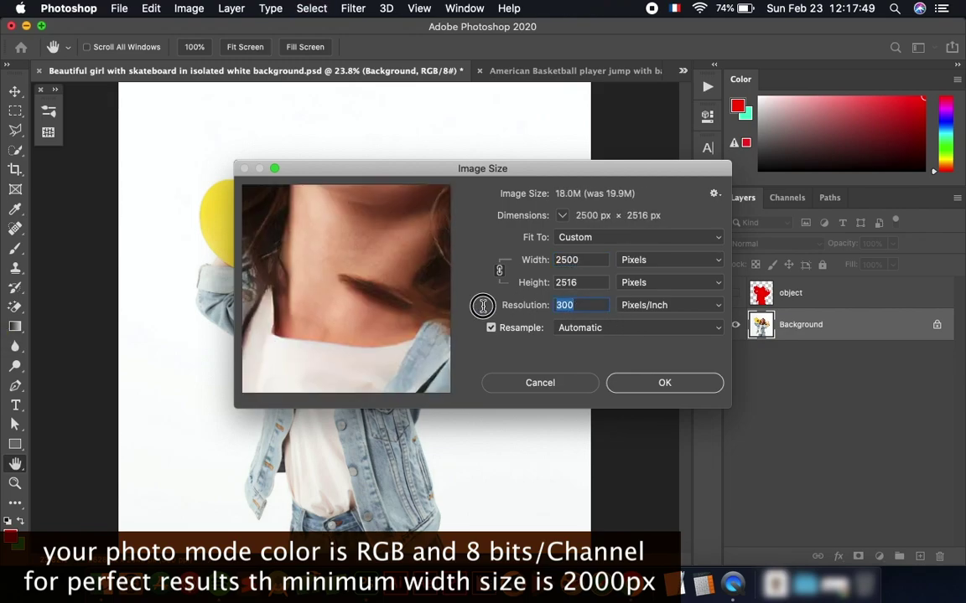
left_click(683, 382)
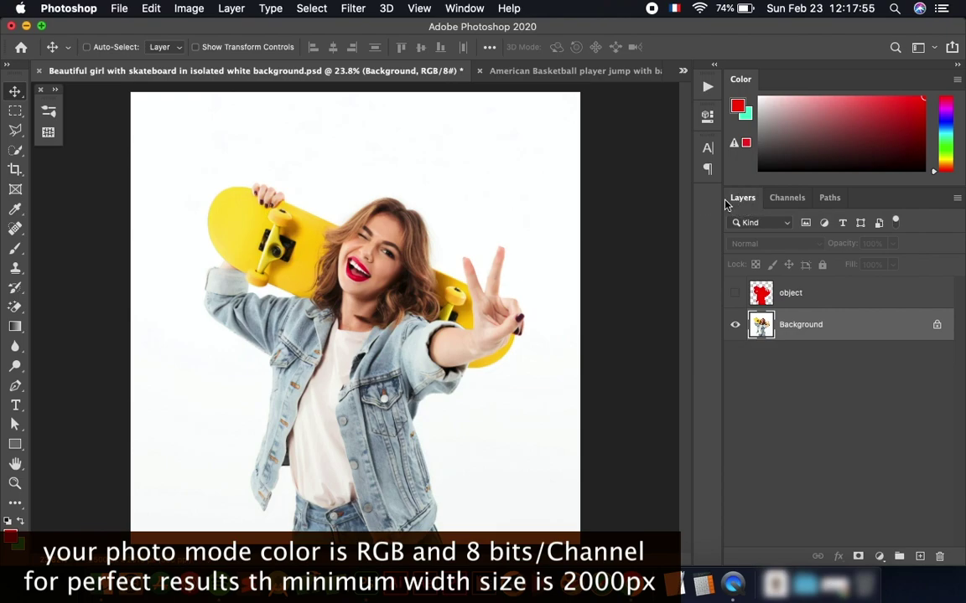
Keep 'Add "copy" to copied layers' checked in the Layers Panel Options.
left_click(956, 199)
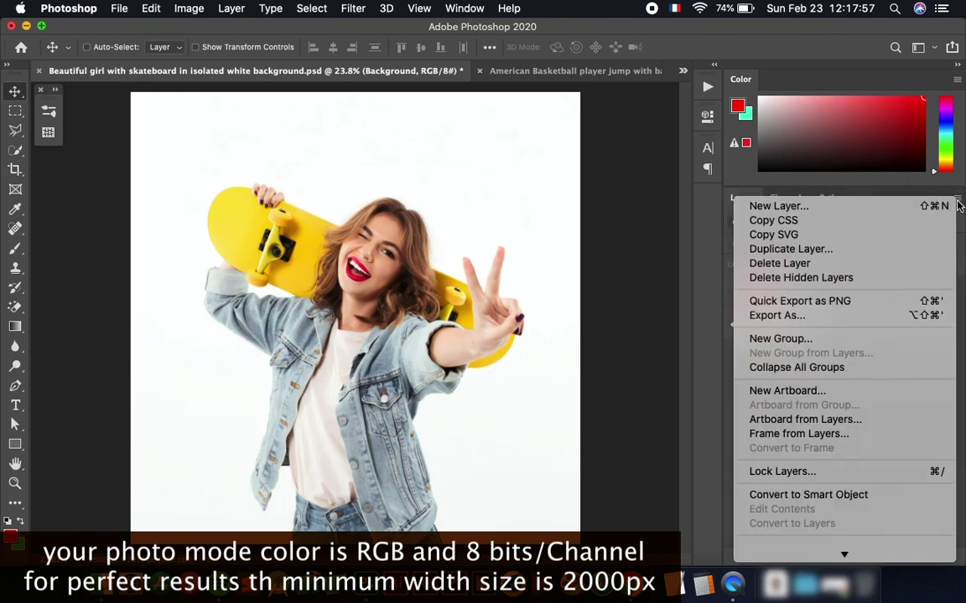
scroll(804, 486, "down", 3)
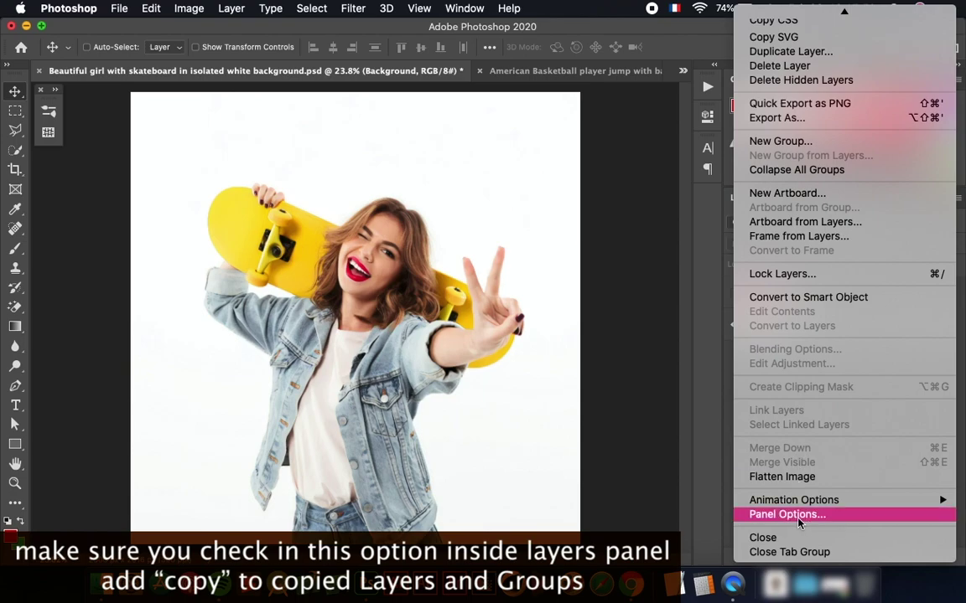
left_click(788, 515)
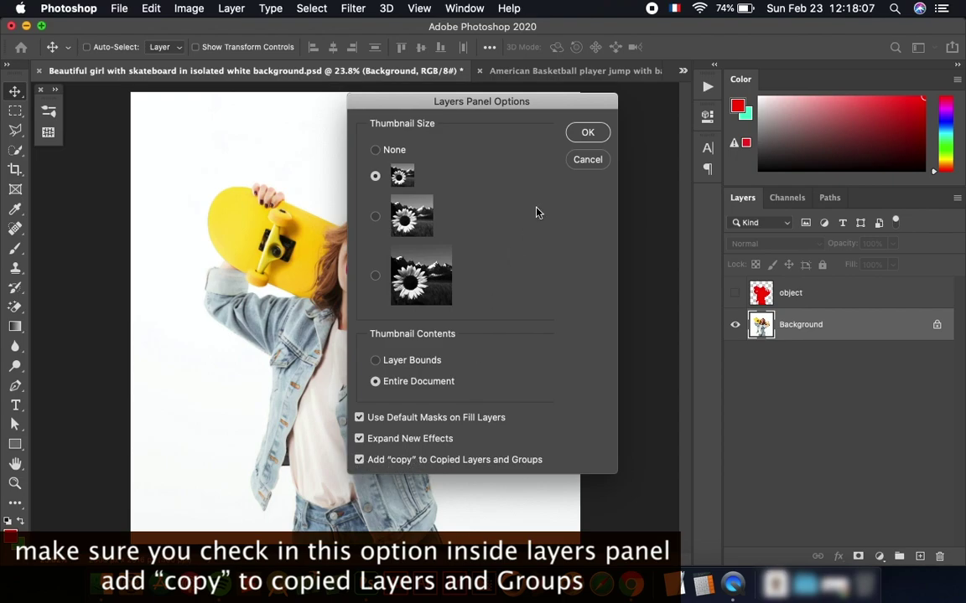
left_click(584, 138)
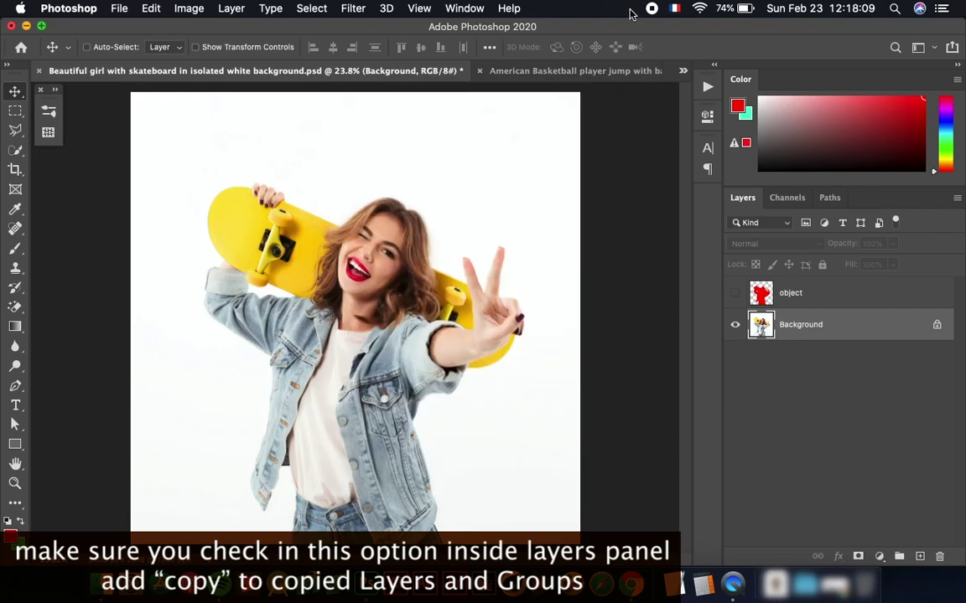
Delete the Work Path from the Paths panel, then return to the Layers panel.
left_click(459, 8)
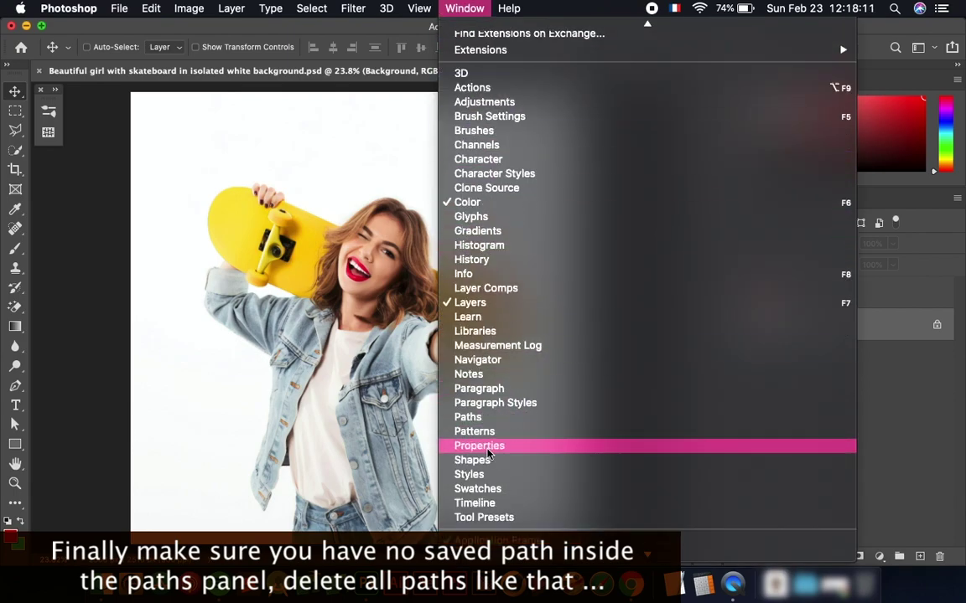
left_click(474, 362)
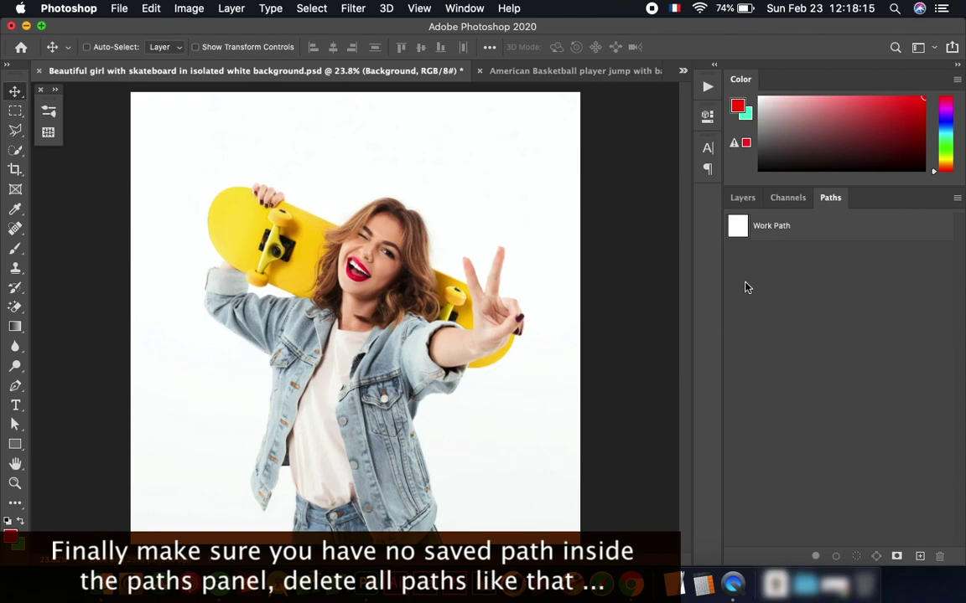
left_click(780, 225)
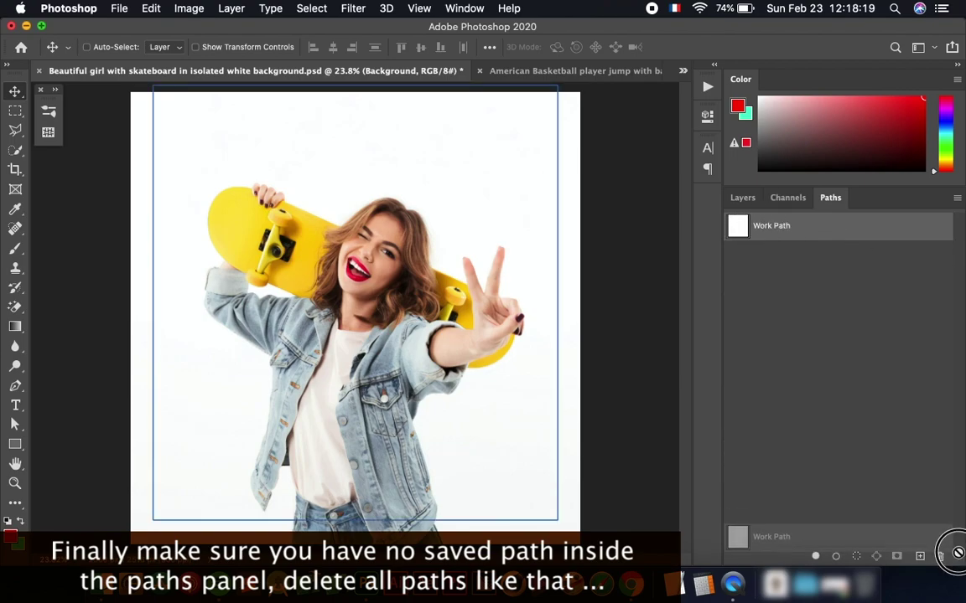
left_click_drag(762, 233, 940, 557)
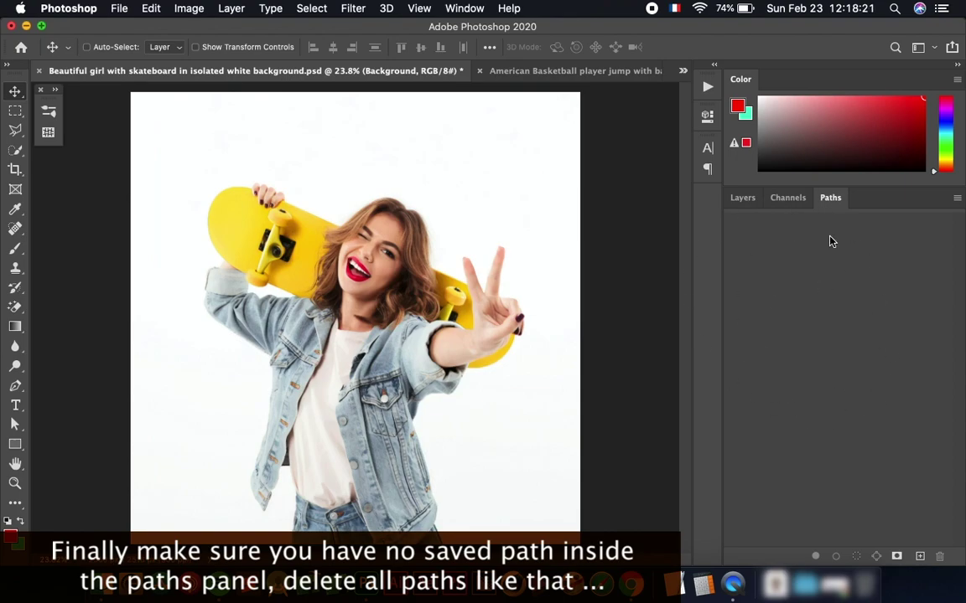
left_click(738, 199)
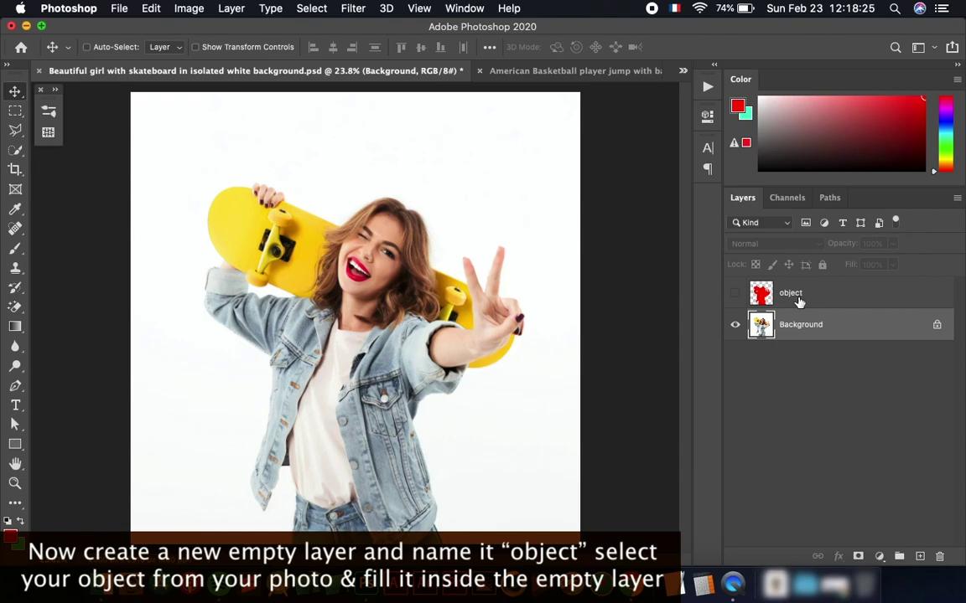
Add a new layer named 'object' and make the red-filled object layer visible.
left_click(230, 8)
mouse_move(323, 26)
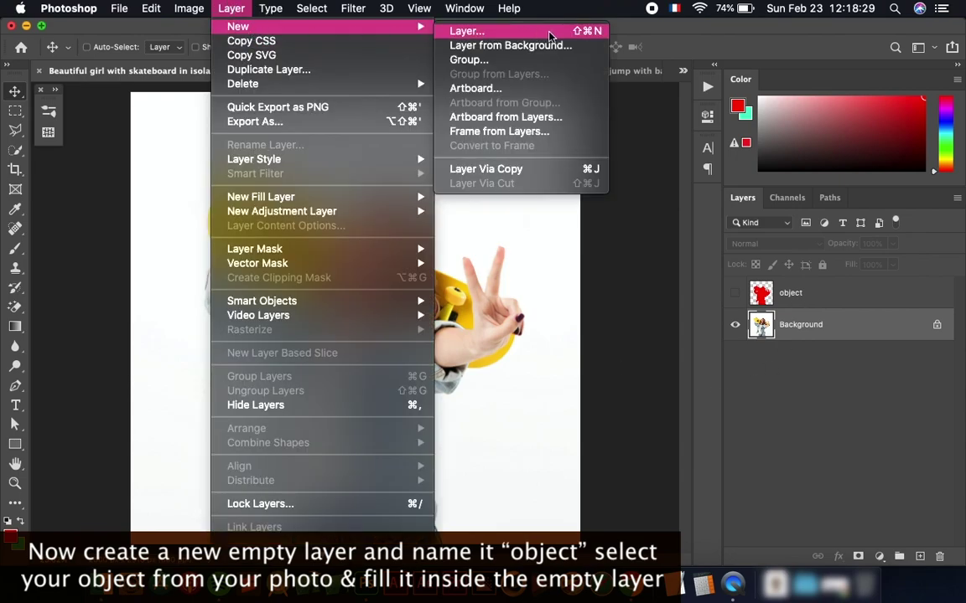
left_click(471, 32)
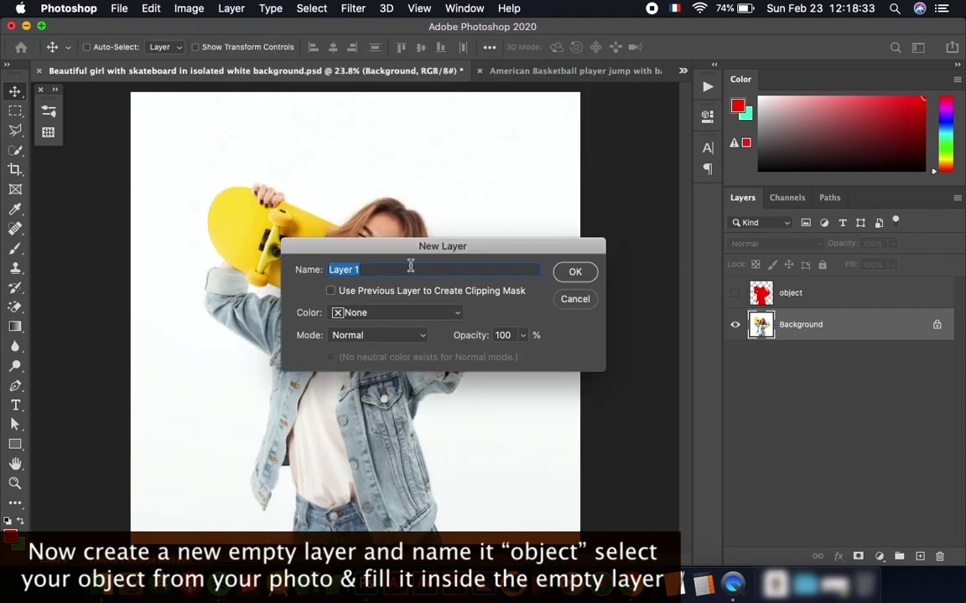
type("object")
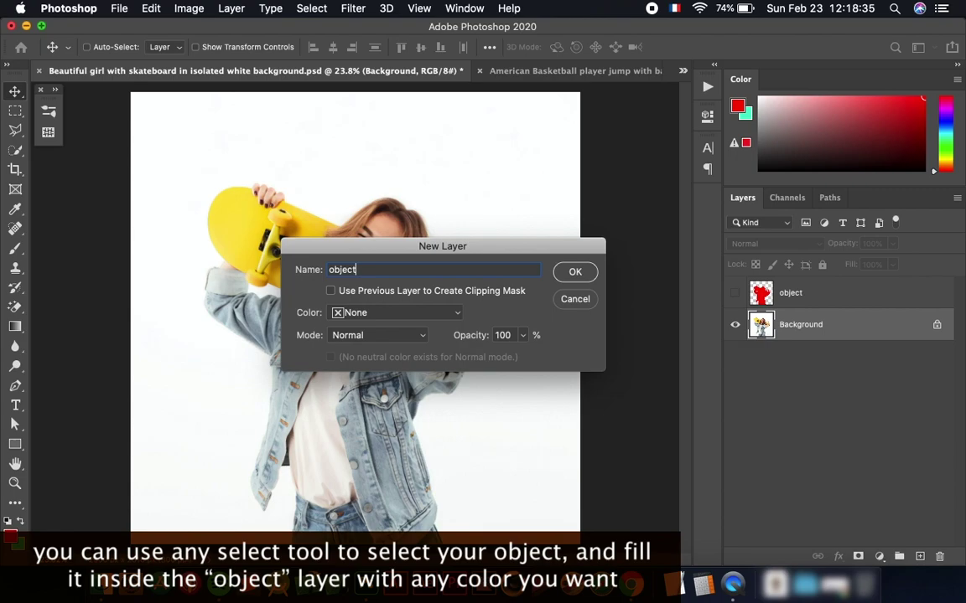
double_click(385, 269)
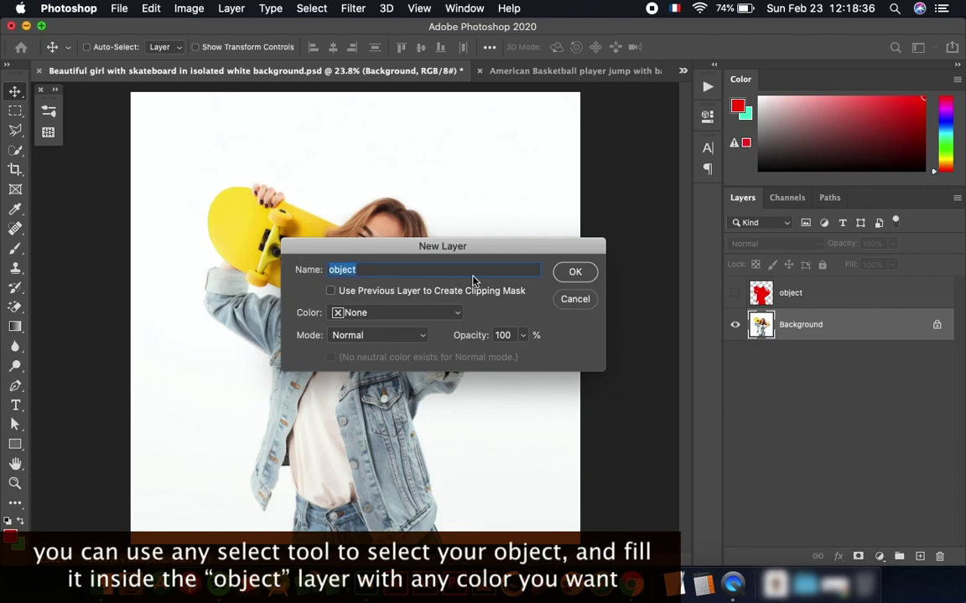
left_click(586, 277)
left_click(793, 297)
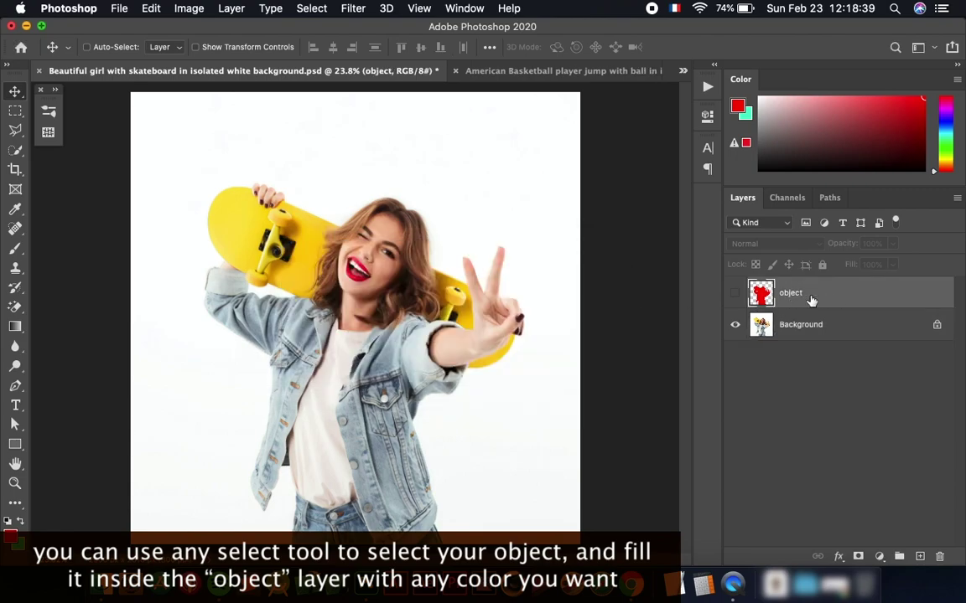
left_click(735, 292)
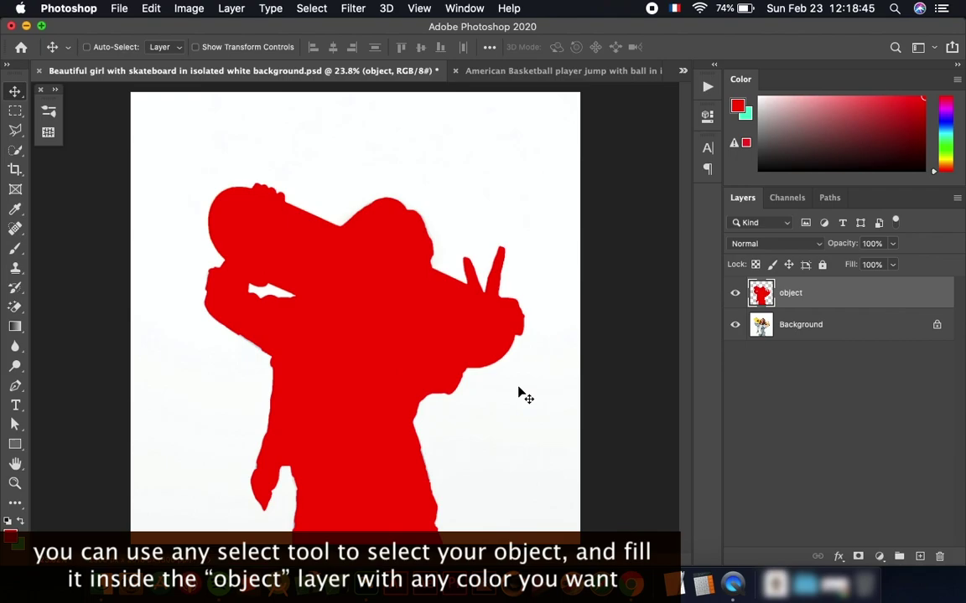
left_click(466, 8)
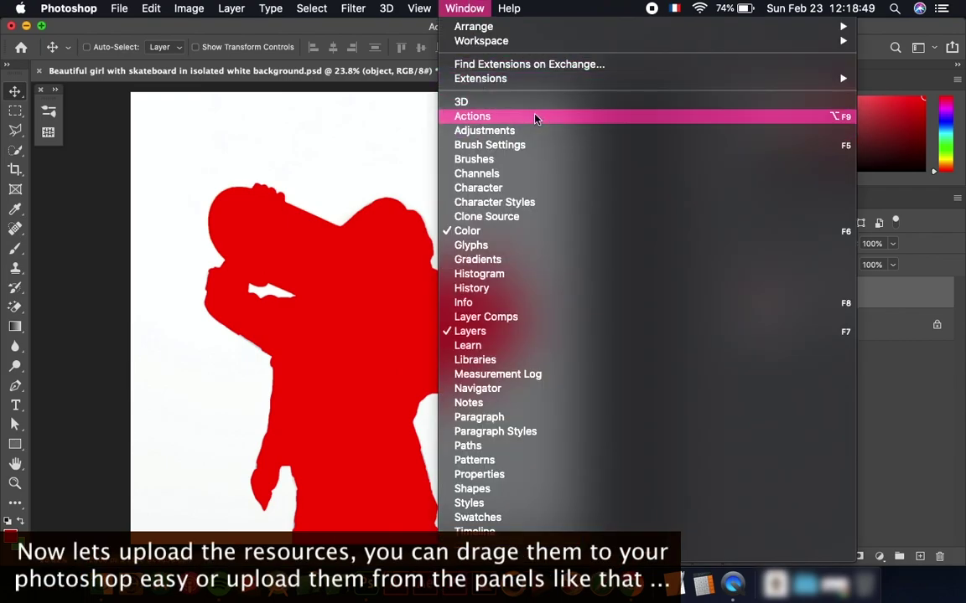
Show the Actions, Brushes and Patterns panels from the Window menu.
left_click(494, 118)
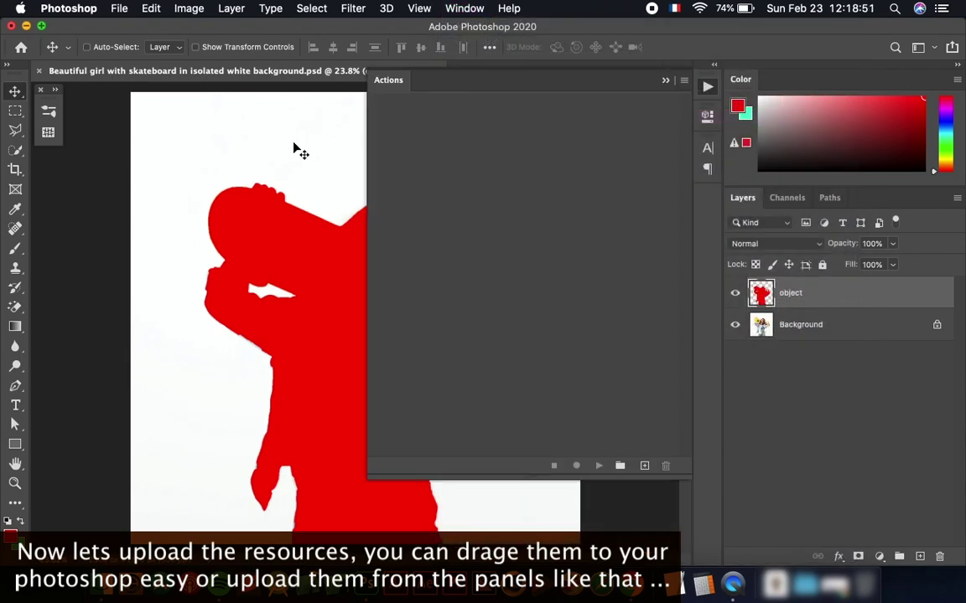
left_click(465, 7)
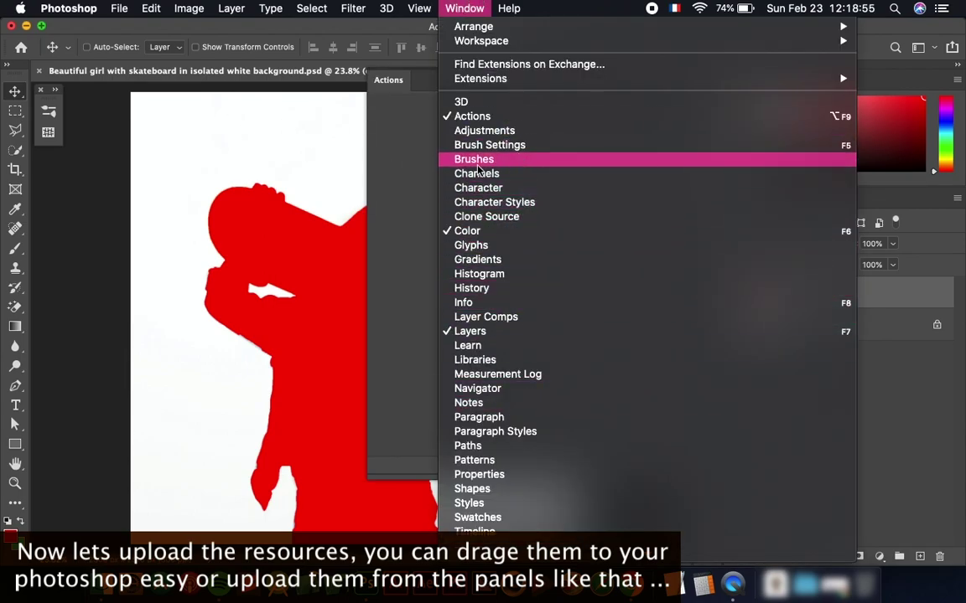
left_click(519, 158)
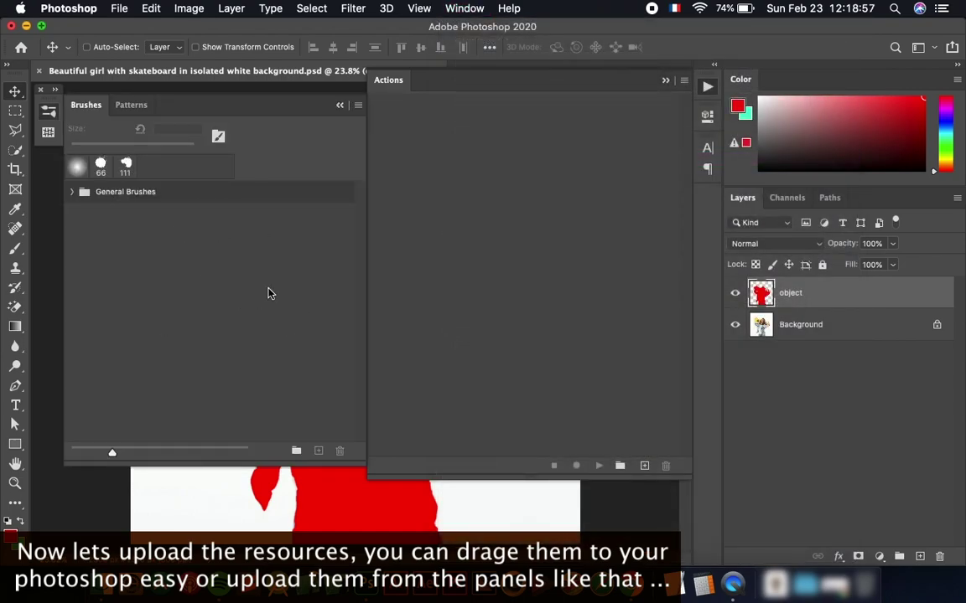
left_click(464, 8)
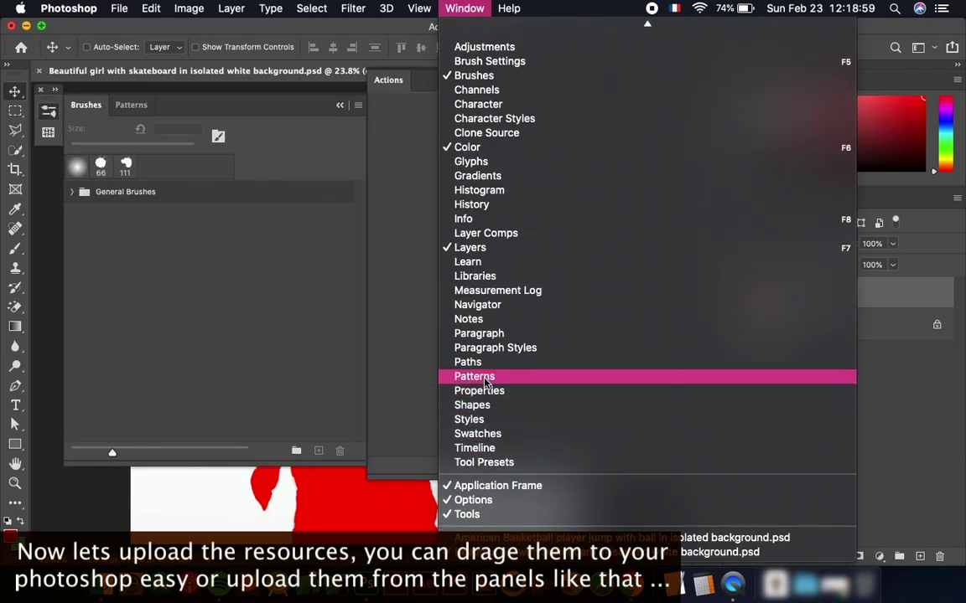
left_click(569, 382)
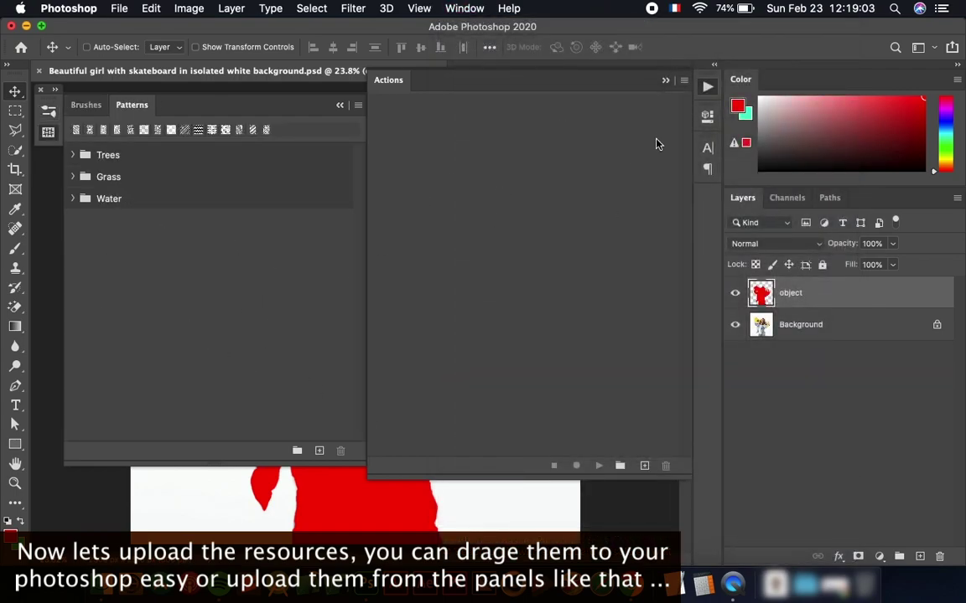
Load the Vectorial 02 Action.atn action set into the Actions panel.
left_click(684, 80)
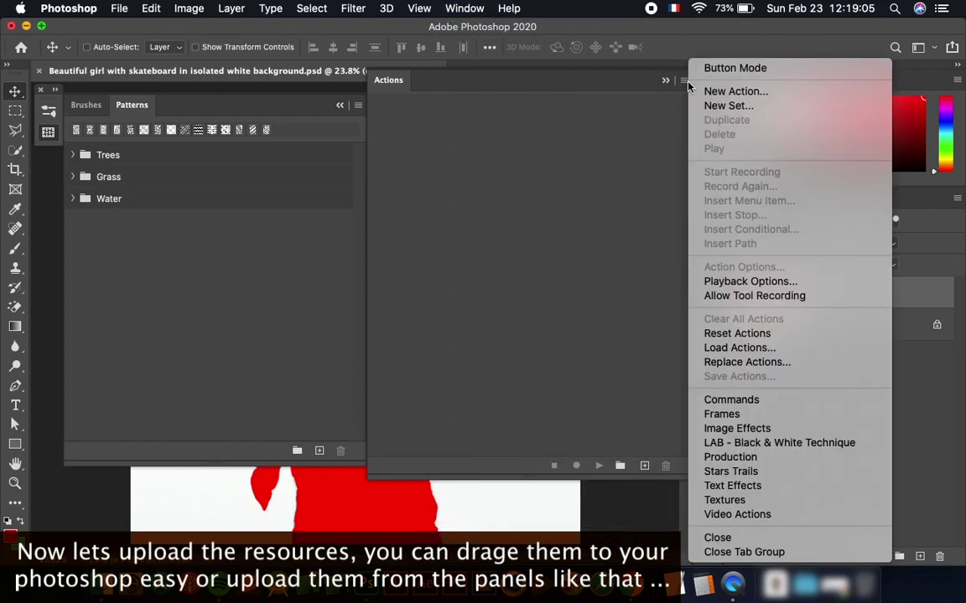
left_click(738, 348)
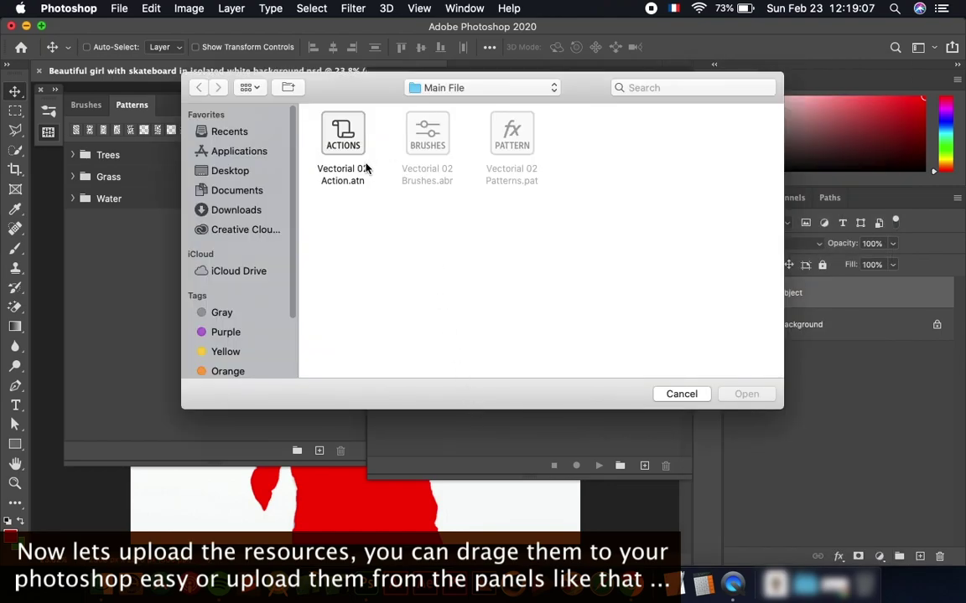
left_click(349, 152)
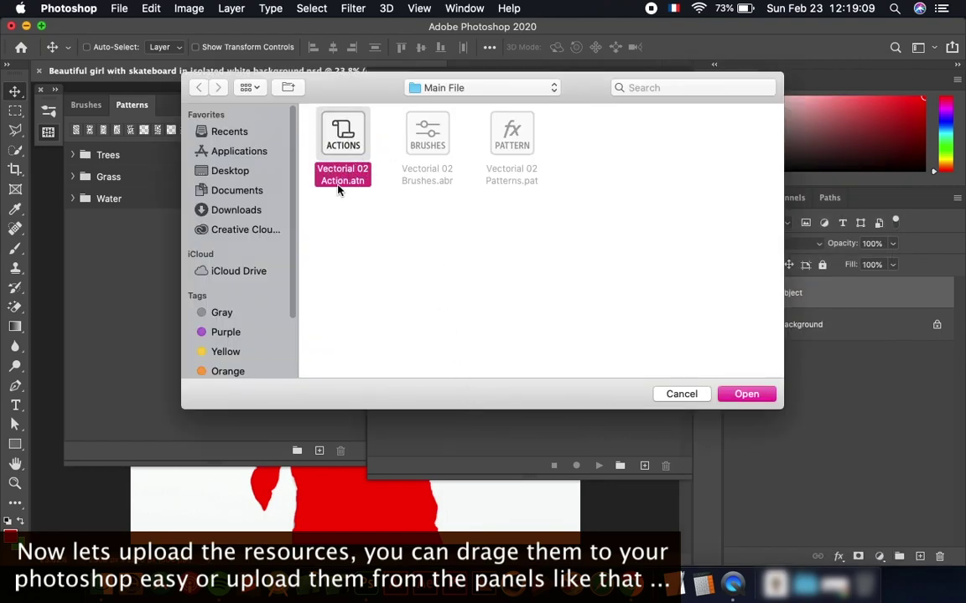
left_click(747, 394)
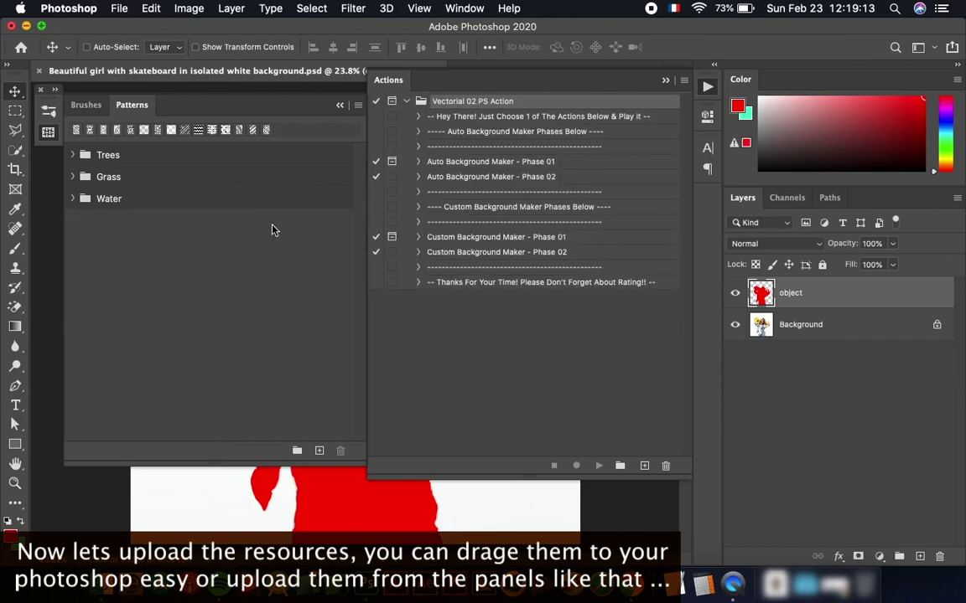
Import Vectorial 02 Brushes.abr into the Brushes panel and preview its folder.
left_click(87, 105)
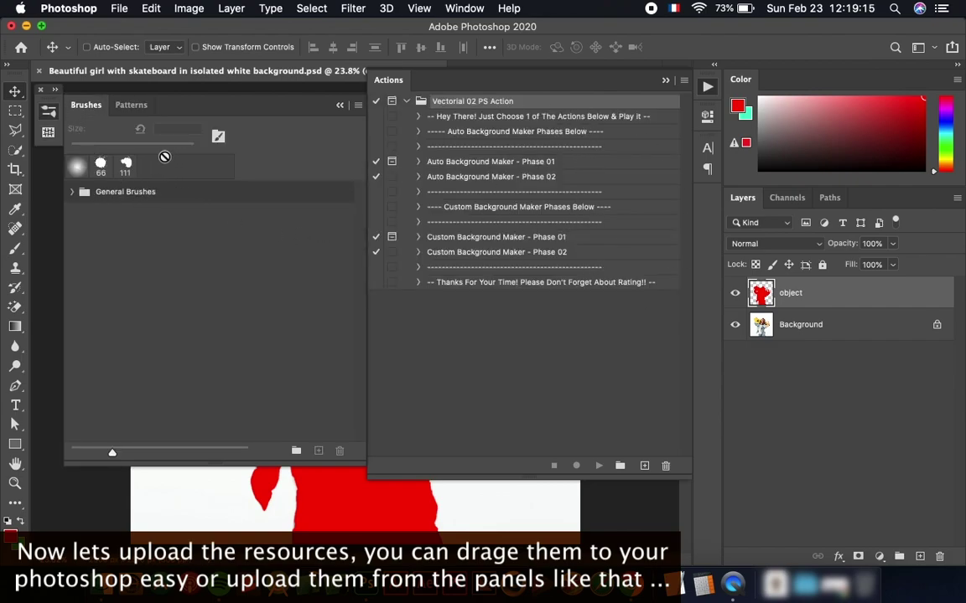
left_click(358, 105)
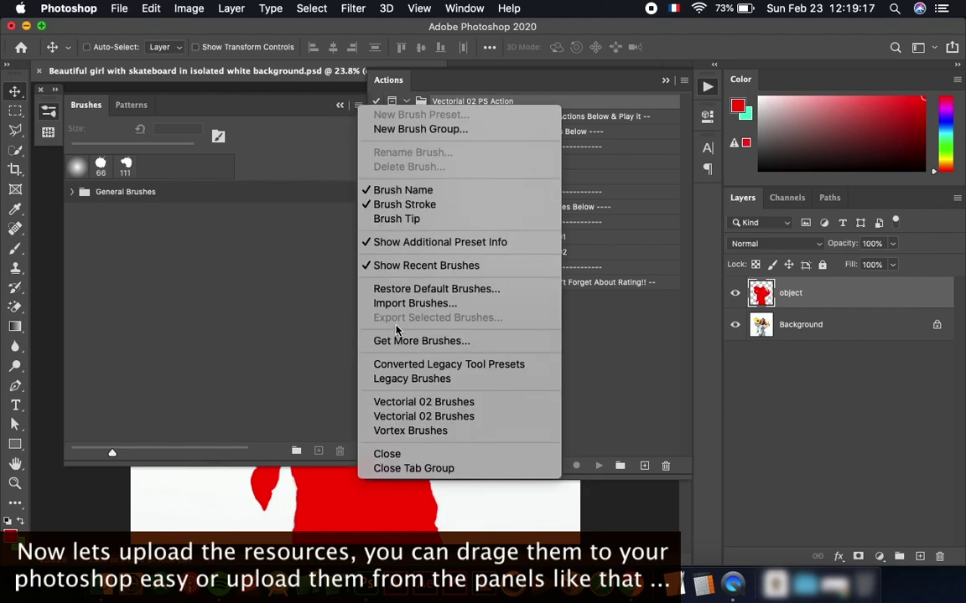
left_click(411, 303)
left_click(429, 172)
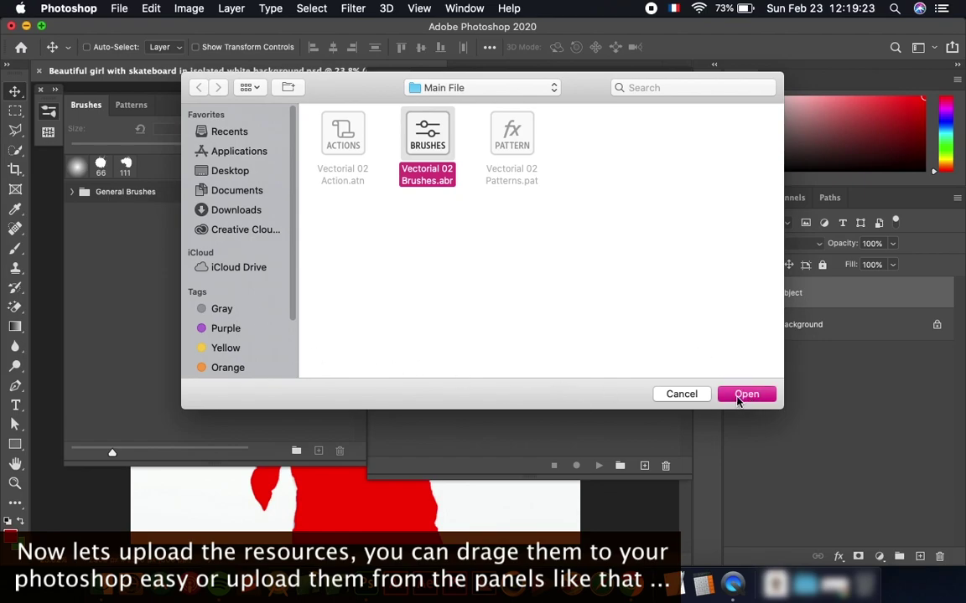
left_click(700, 398)
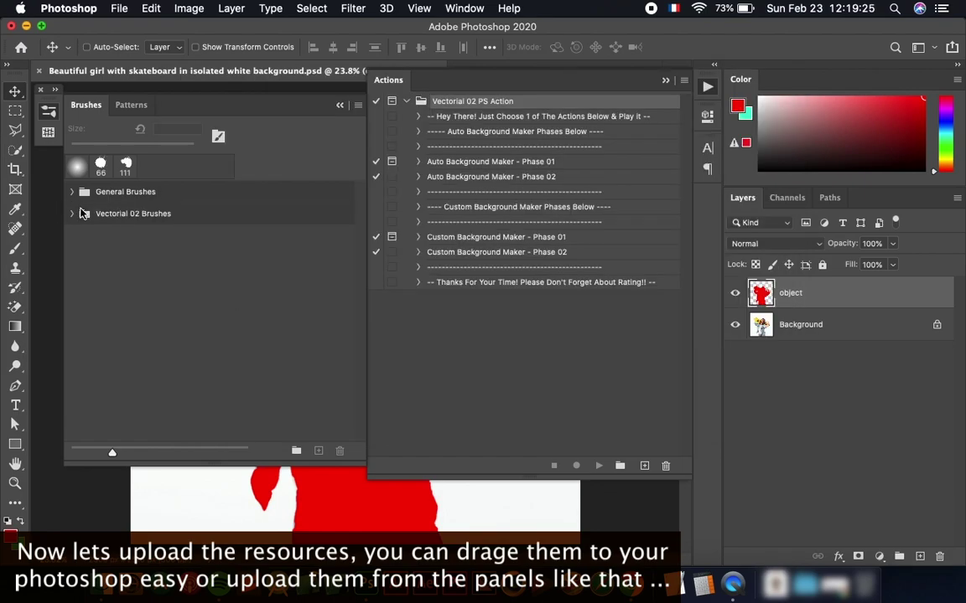
left_click(73, 213)
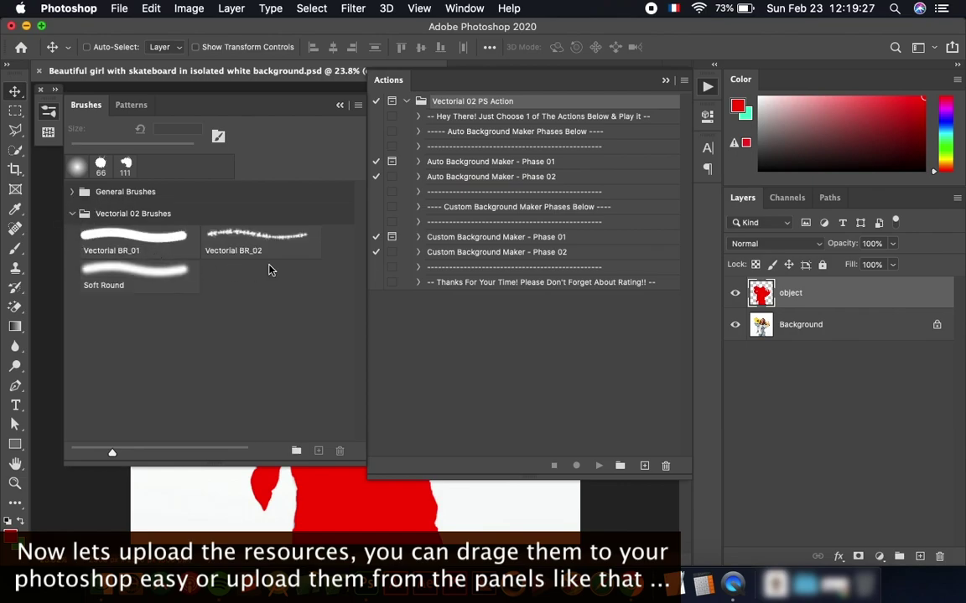
left_click(73, 213)
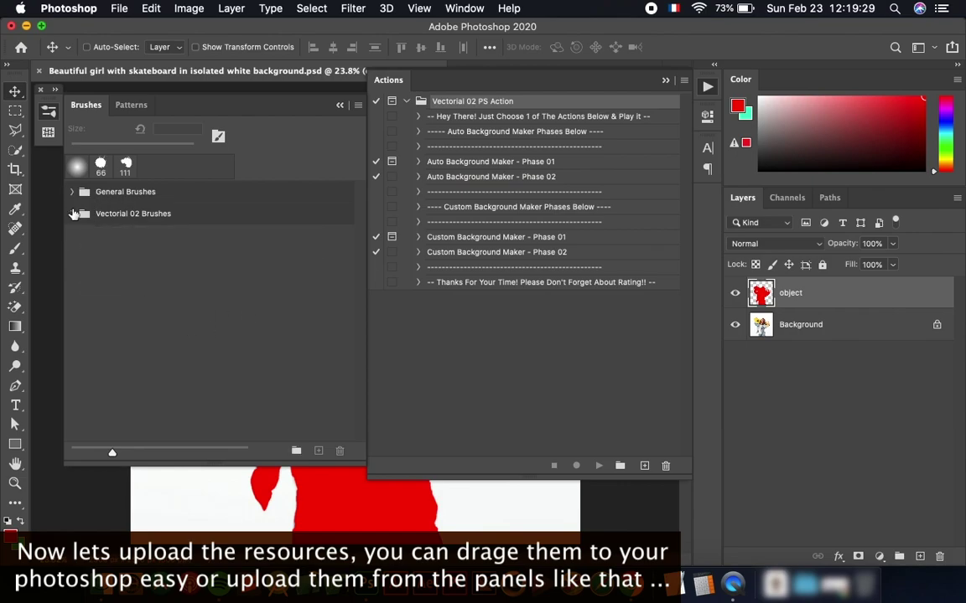
Import Vectorial 02 Patterns.pat into the Patterns panel, preview it, and collapse the panels.
left_click(48, 133)
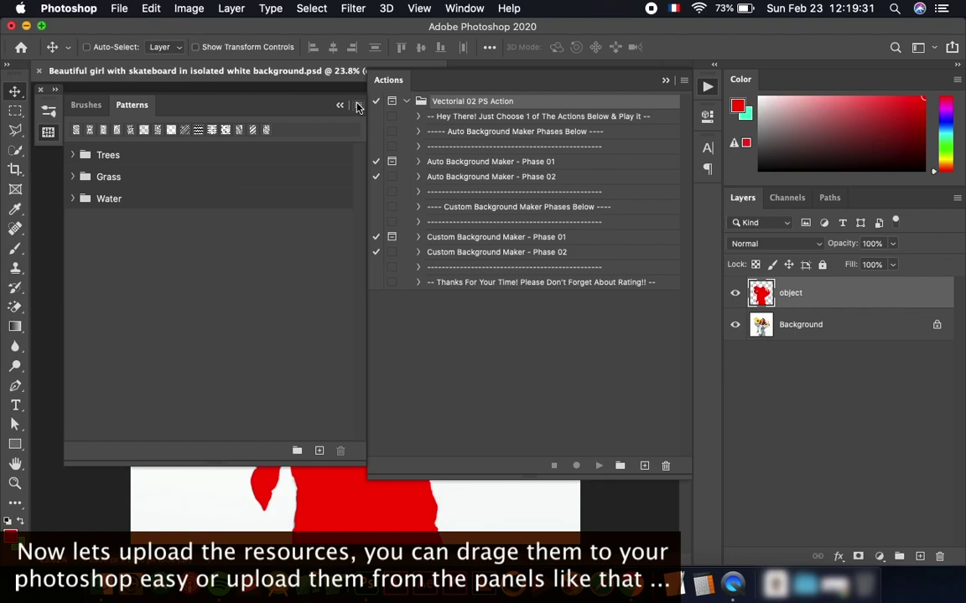
left_click(358, 105)
left_click(480, 309)
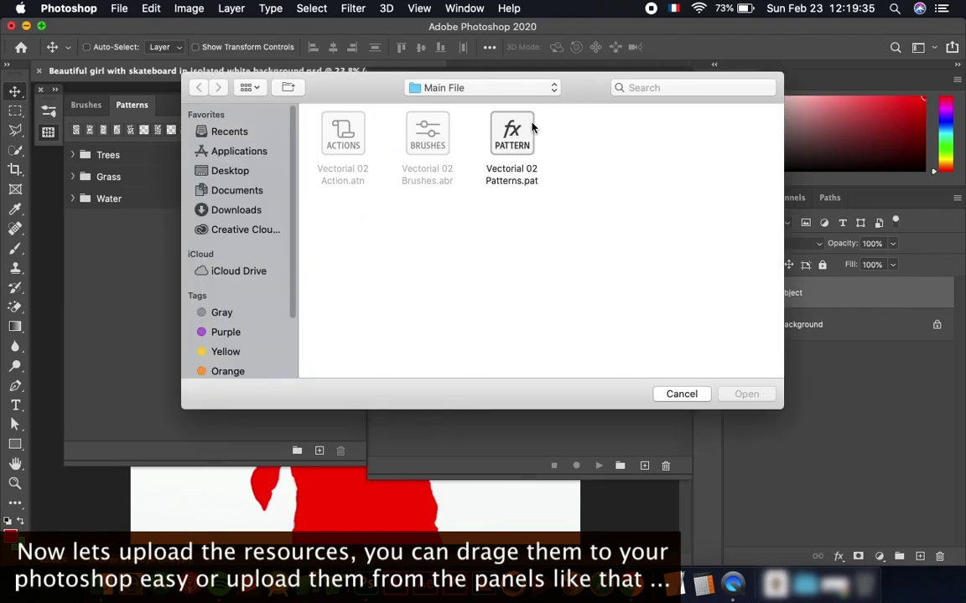
left_click(516, 174)
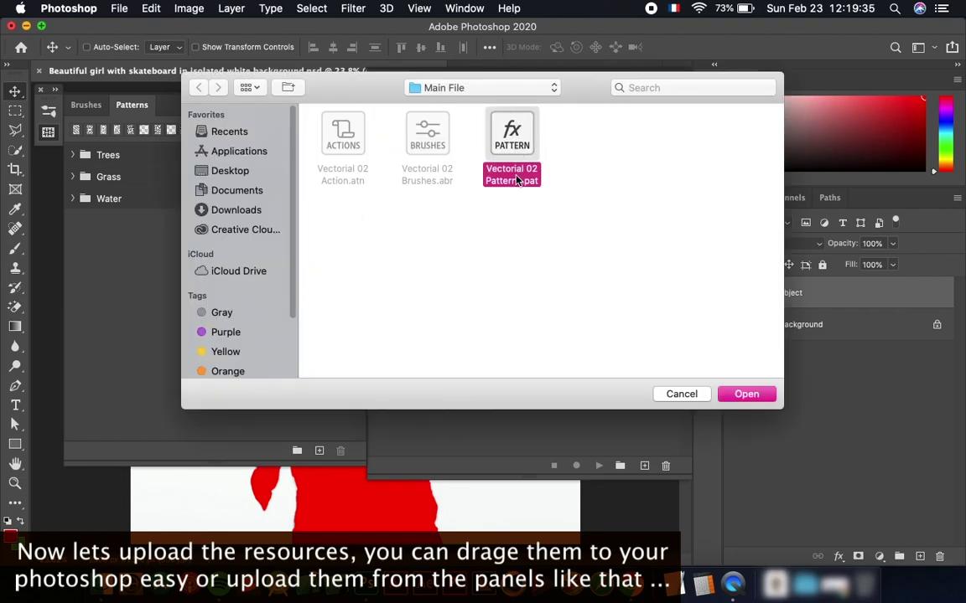
left_click(747, 393)
left_click(73, 222)
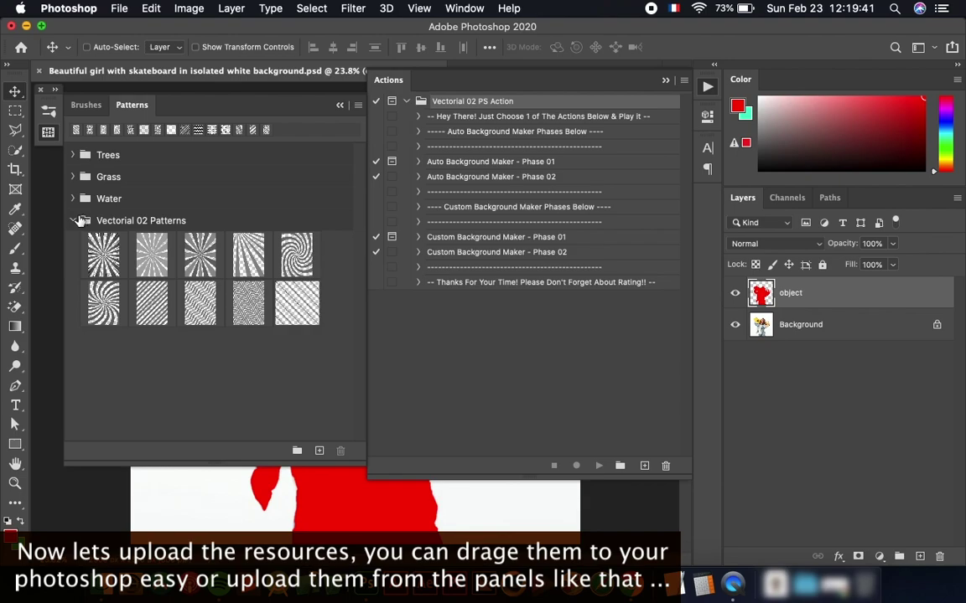
left_click(73, 221)
left_click(48, 134)
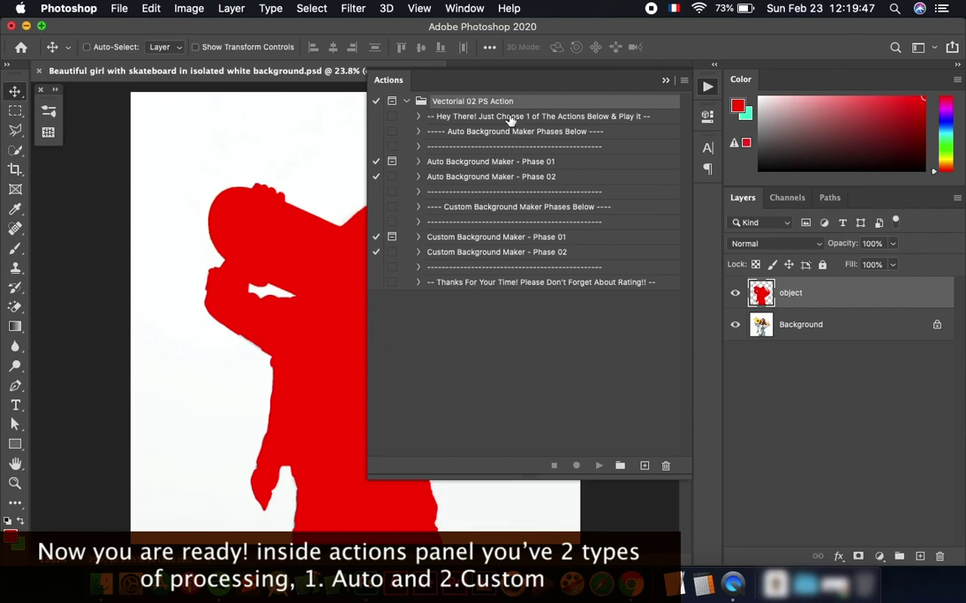
Play the 'Auto Background Maker - Phase 01' action and stop at its completion message.
left_click(463, 118)
left_click(466, 161)
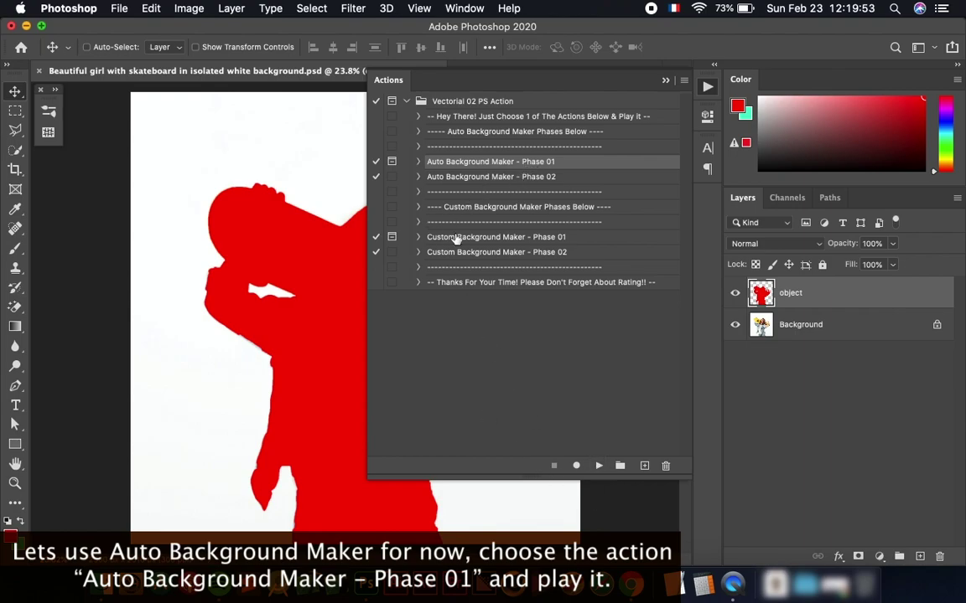
left_click(418, 164)
left_click(735, 295)
left_click(598, 466)
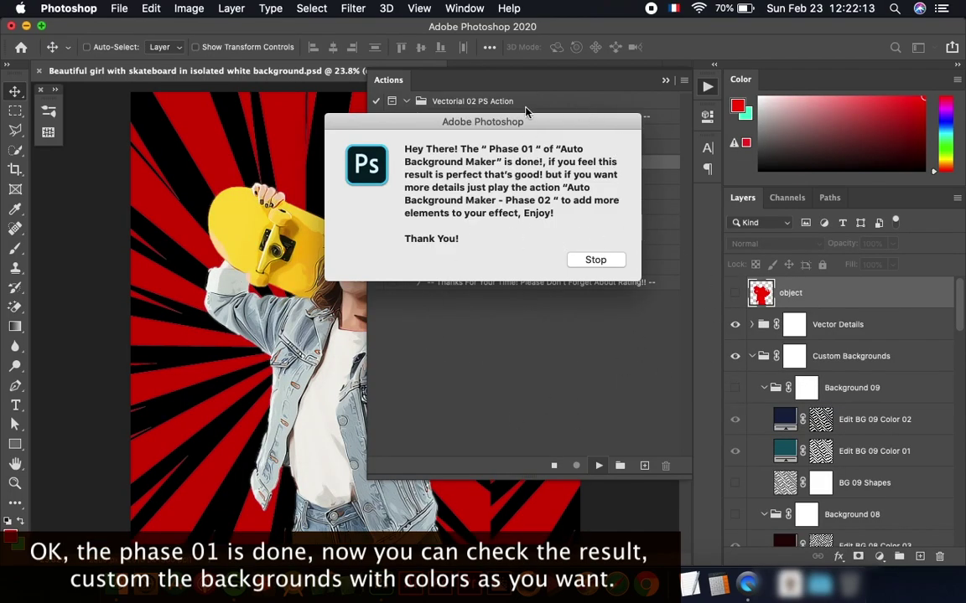
left_click(610, 262)
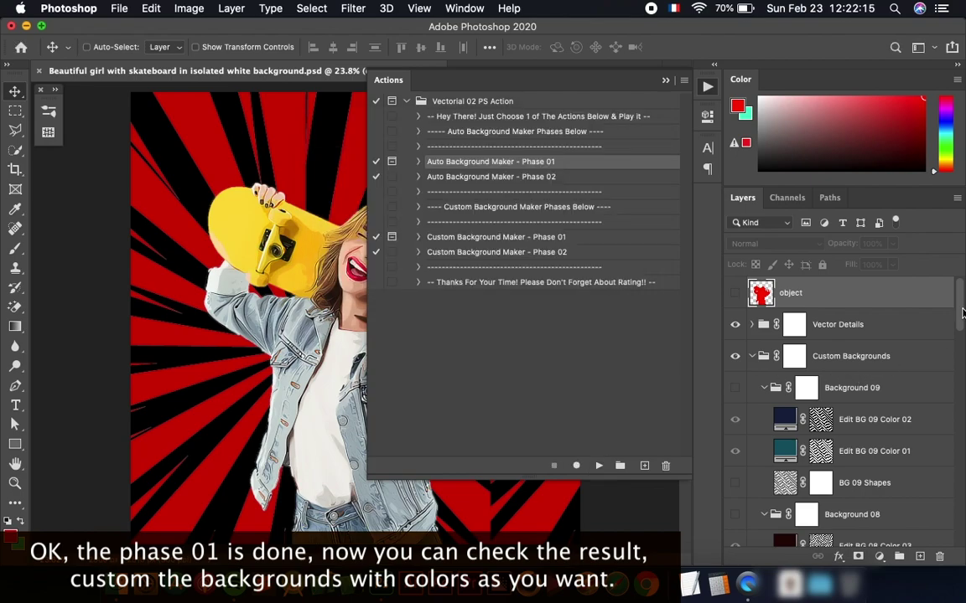
Collapse groups Background 09 through 01 and Custom Backgrounds, and collapse the Actions panel.
left_click(764, 387)
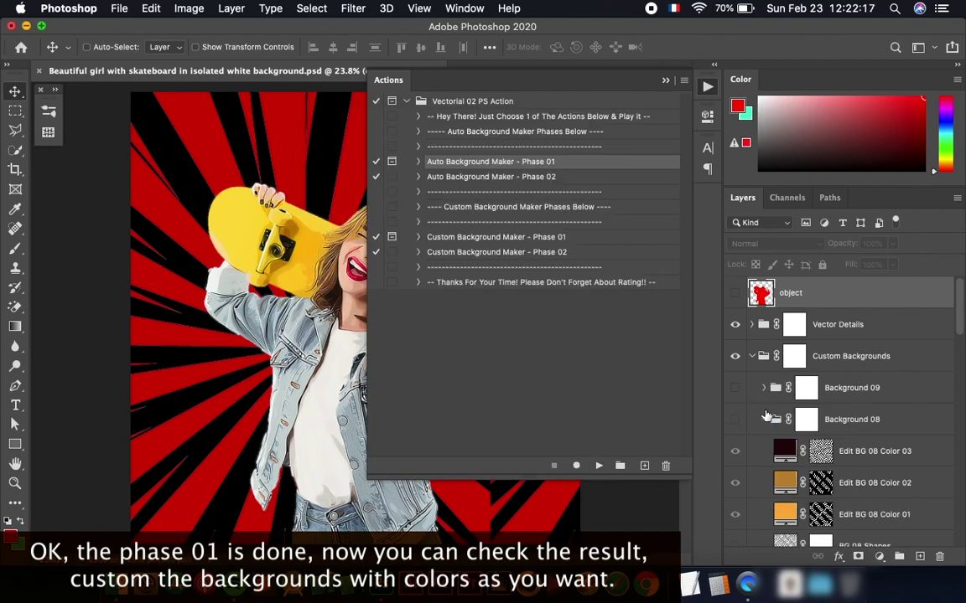
left_click(763, 420)
left_click(763, 451)
left_click(764, 483)
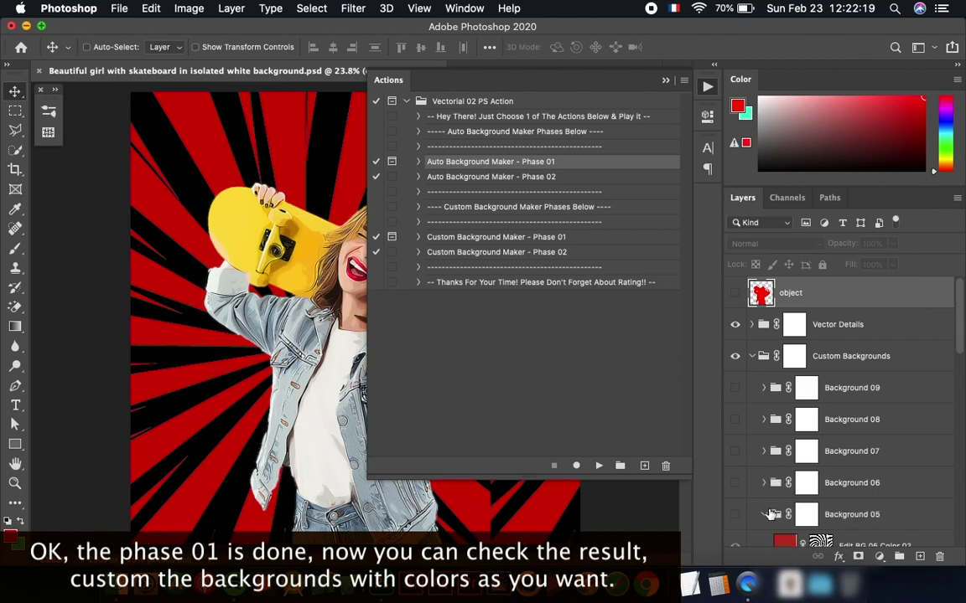
left_click(782, 515)
scroll(754, 420, "down", 3)
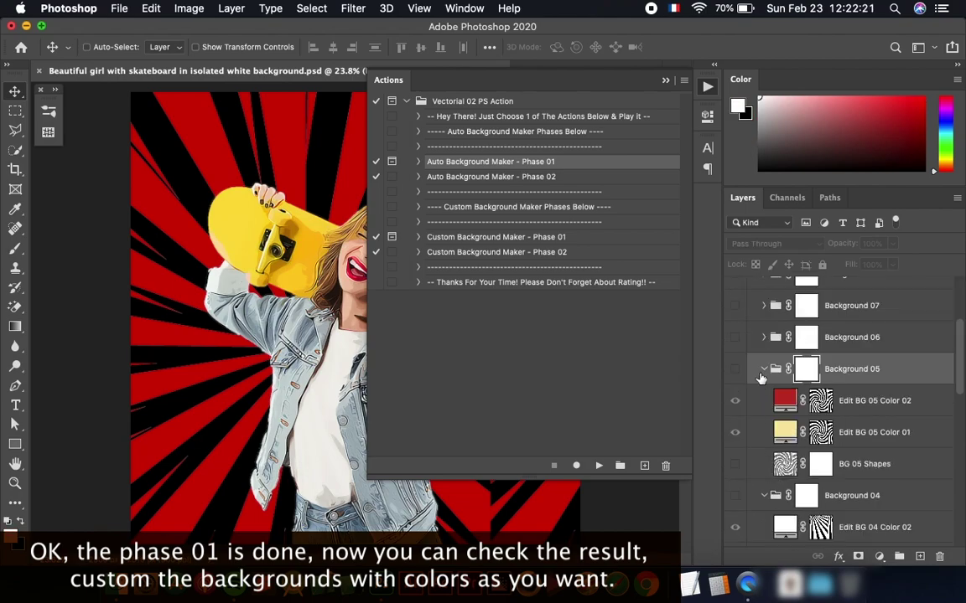
left_click(764, 369)
left_click(764, 401)
left_click(764, 432)
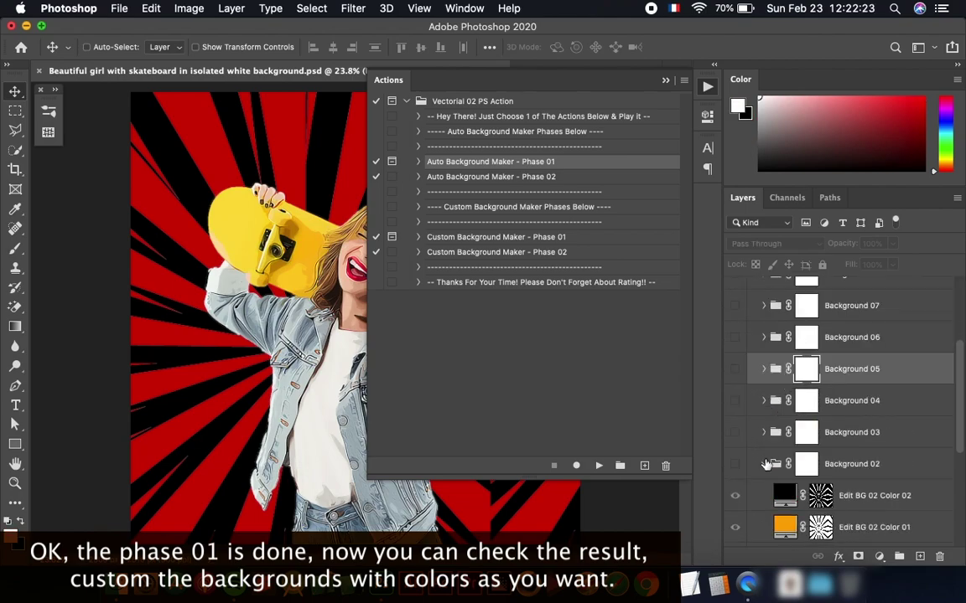
left_click(765, 465)
left_click(766, 496)
scroll(750, 394, "up", 4)
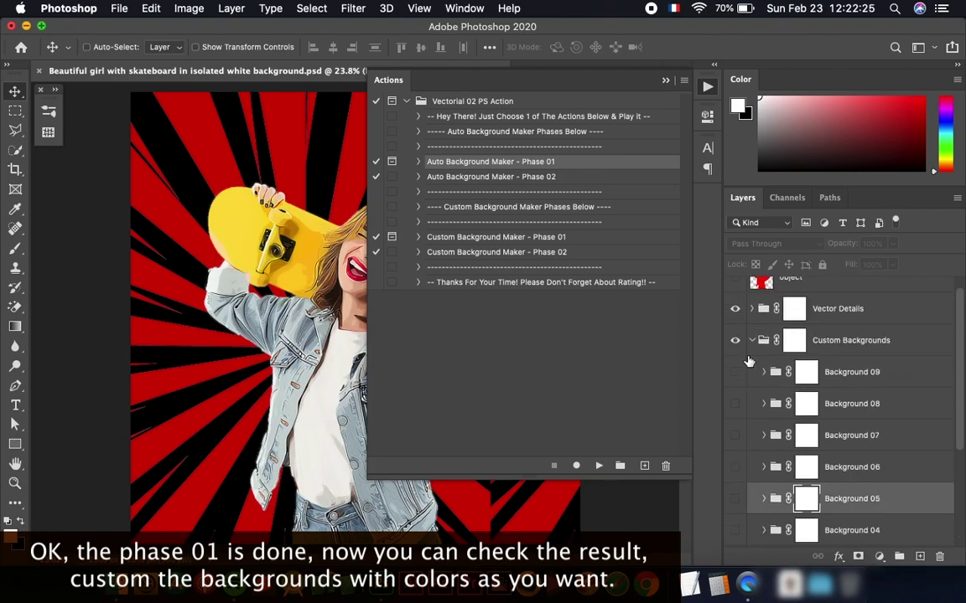
left_click(752, 340)
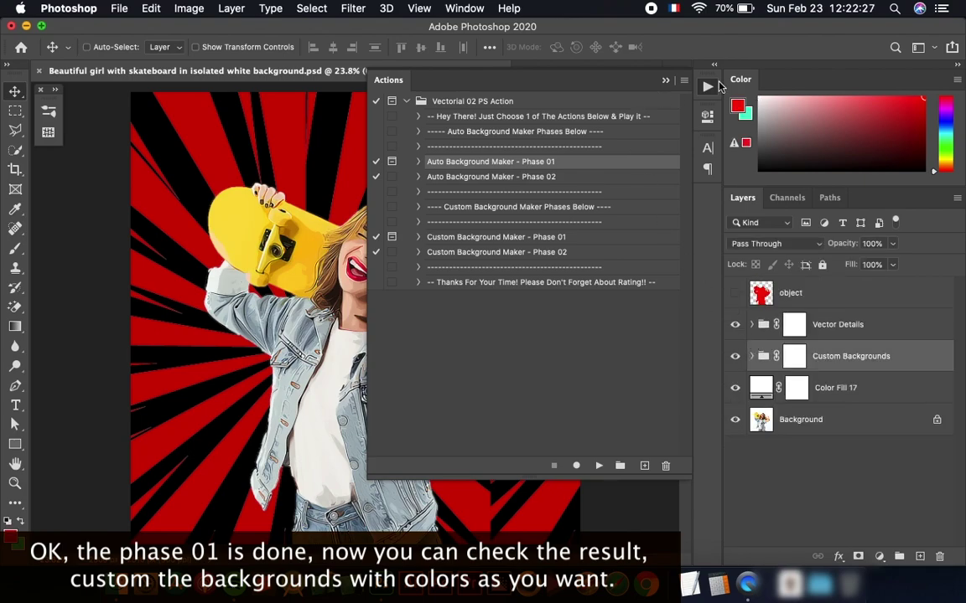
left_click(717, 86)
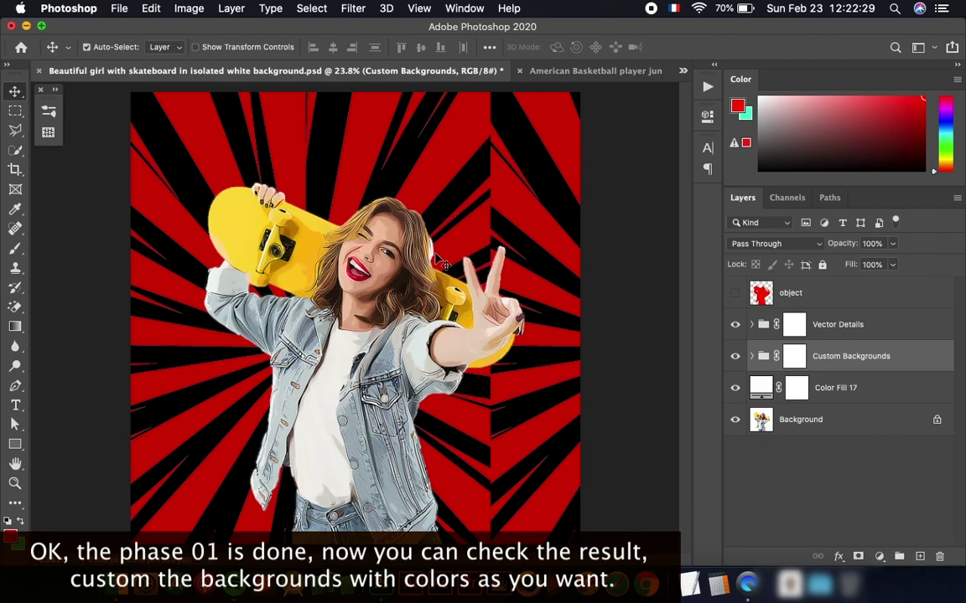
Zoom to 25%, inspect VD_01–VD_04 blend modes, collapse Vector Details and expand Custom Backgrounds.
key("ctrl+plus")
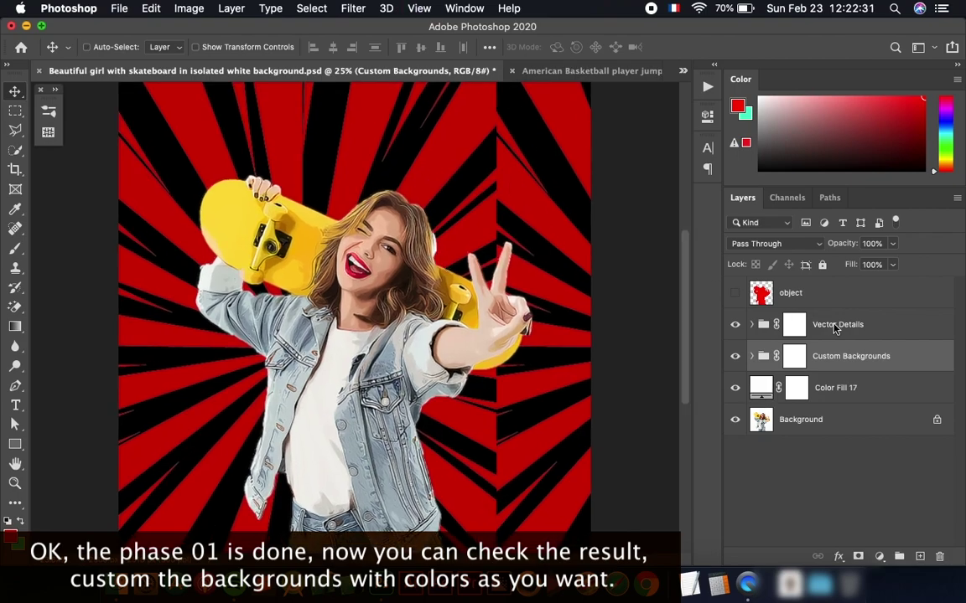
left_click(791, 325)
left_click(735, 327)
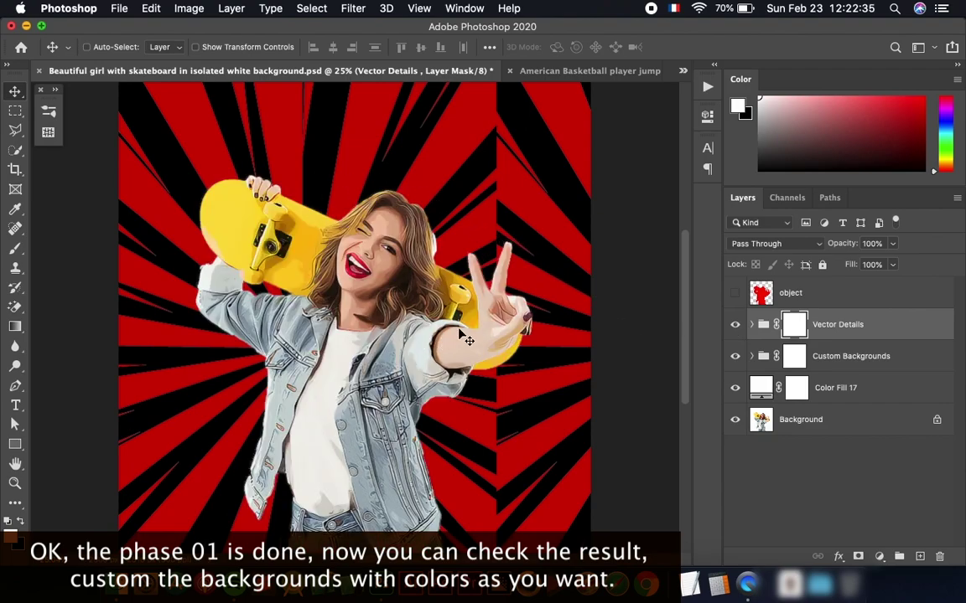
left_click(751, 325)
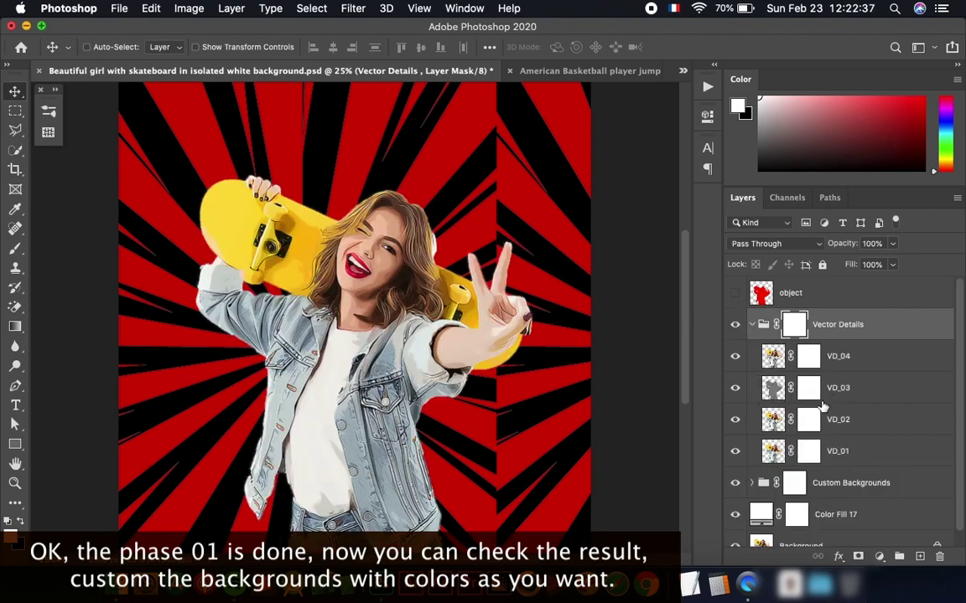
left_click(851, 451)
left_click(855, 419)
left_click(857, 387)
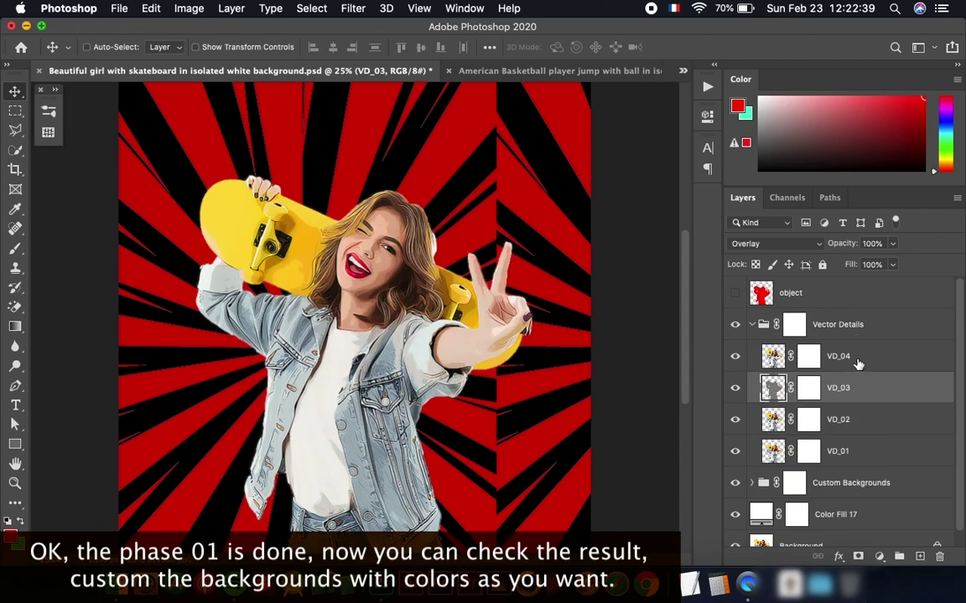
left_click(855, 360)
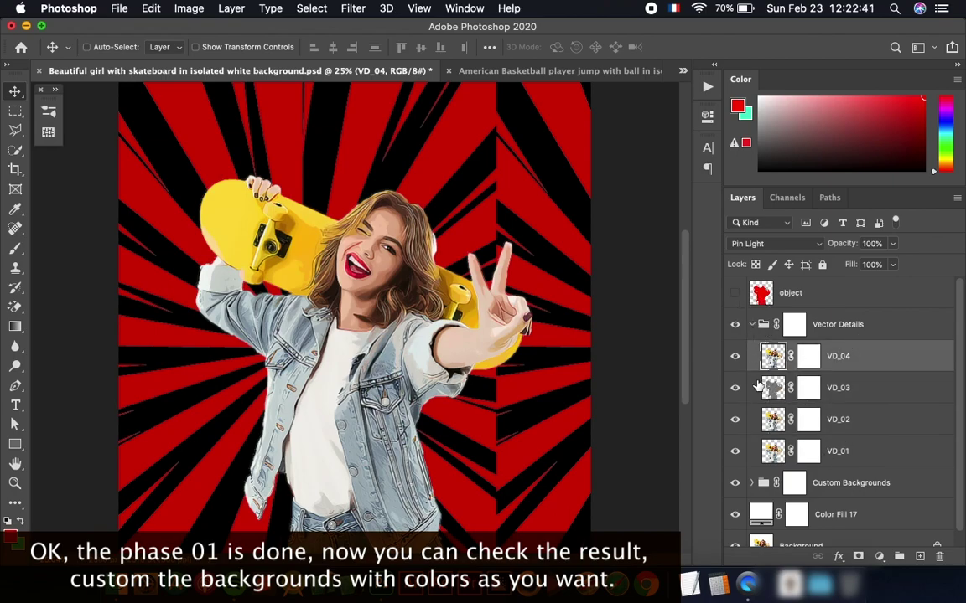
left_click(752, 325)
left_click(849, 356)
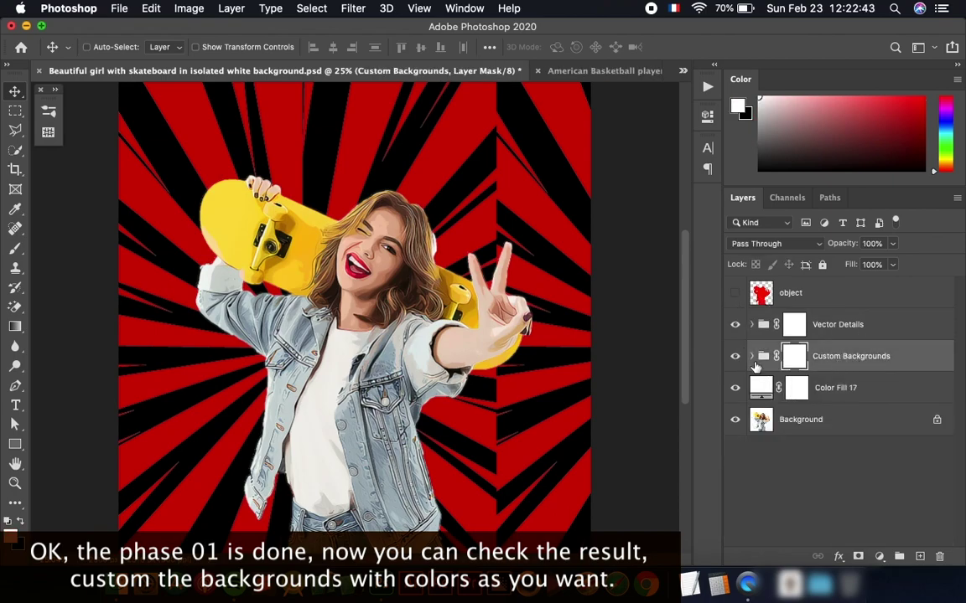
left_click(753, 359)
Recolour the Edit BG 01 Color 01 fill to yellow fdb90c.
scroll(876, 442, "down", 5)
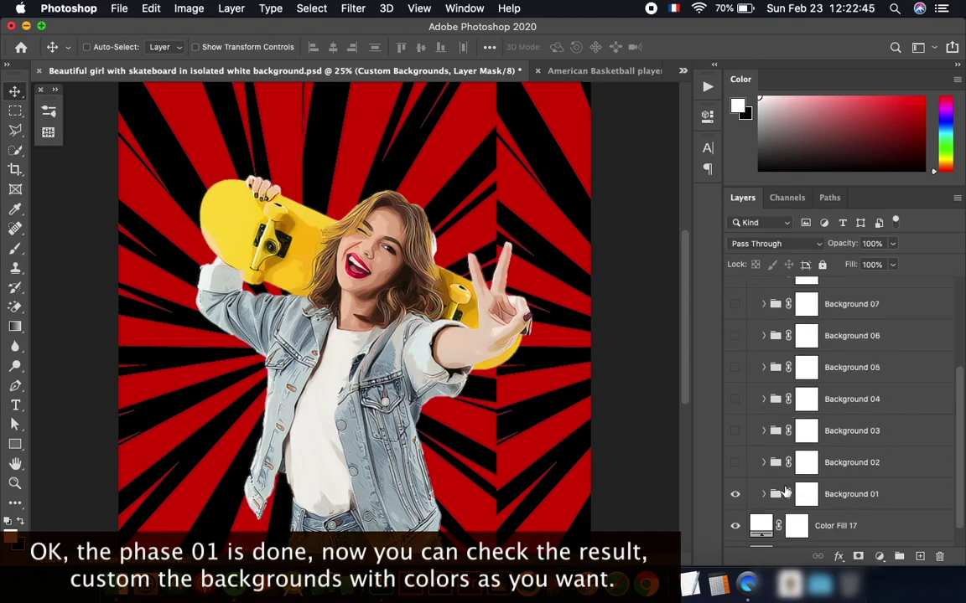
left_click(763, 495)
scroll(872, 436, "down", 4)
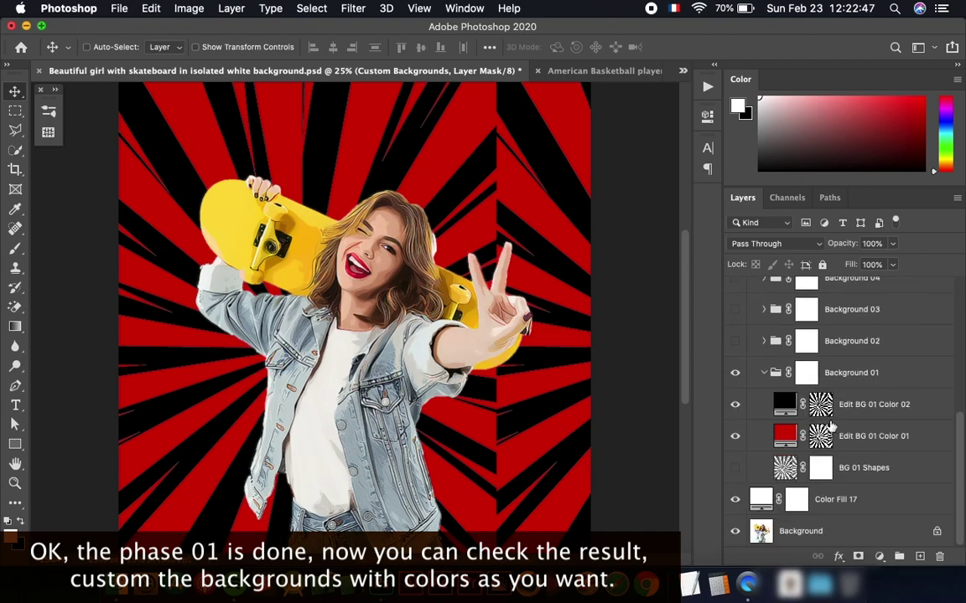
left_click(880, 429)
left_click(856, 419)
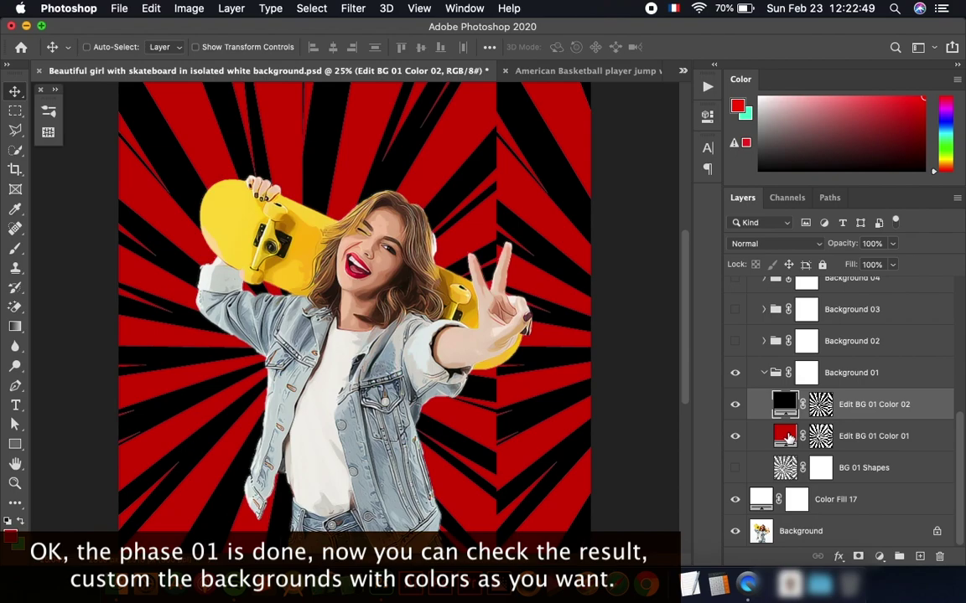
double_click(787, 436)
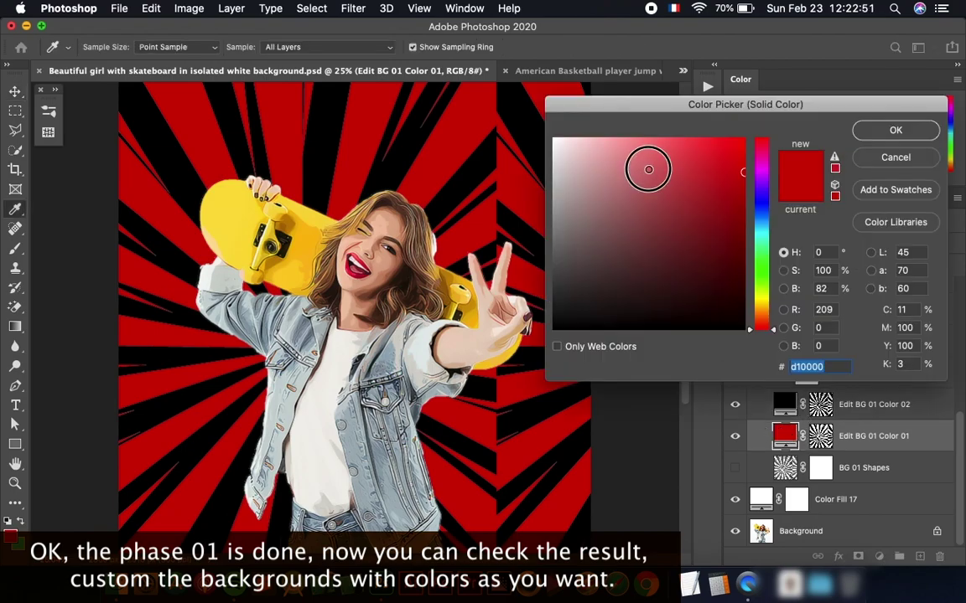
left_click(659, 154)
mouse_move(768, 161)
left_mouse_down()
mouse_move(759, 221)
mouse_move(715, 242)
mouse_move(743, 140)
left_mouse_up()
left_click_drag(759, 241, 761, 305)
left_click(305, 209)
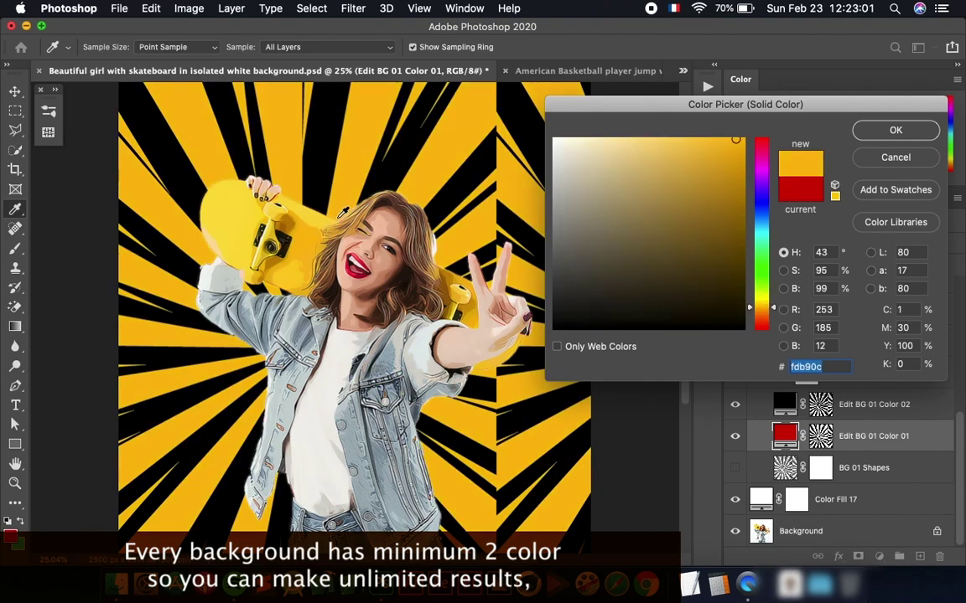
left_click(925, 131)
Keep Edit BG 01 Color 02 black, then collapse and hide Background 01.
left_click(805, 374)
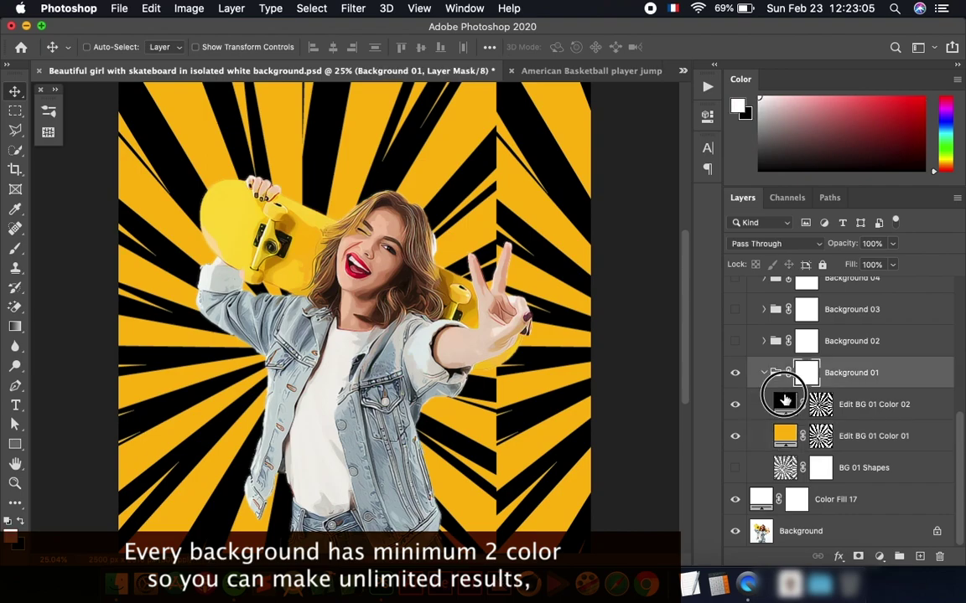
double_click(785, 401)
mouse_move(722, 192)
left_mouse_down()
mouse_move(744, 157)
mouse_move(761, 243)
left_mouse_up()
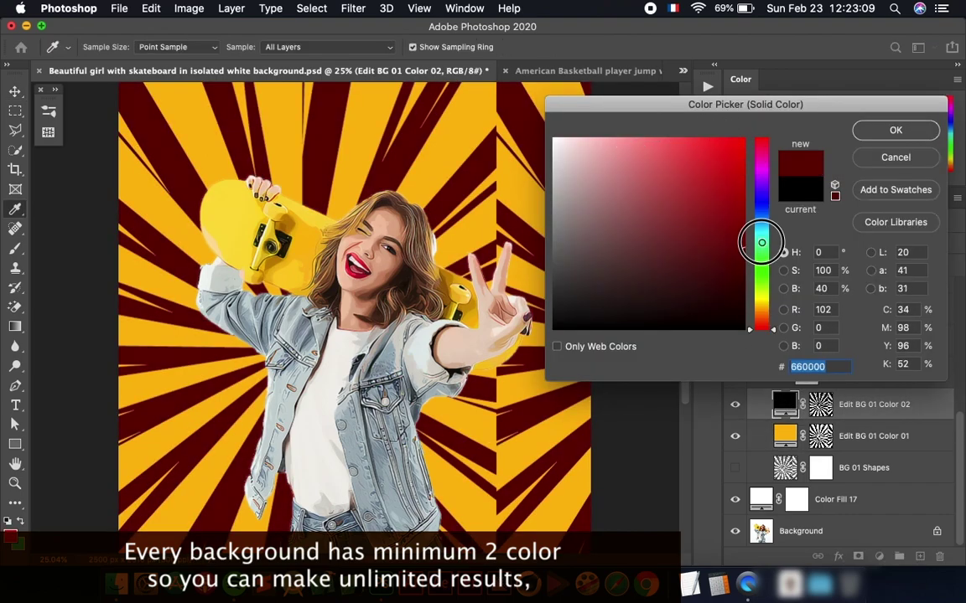
left_click(895, 157)
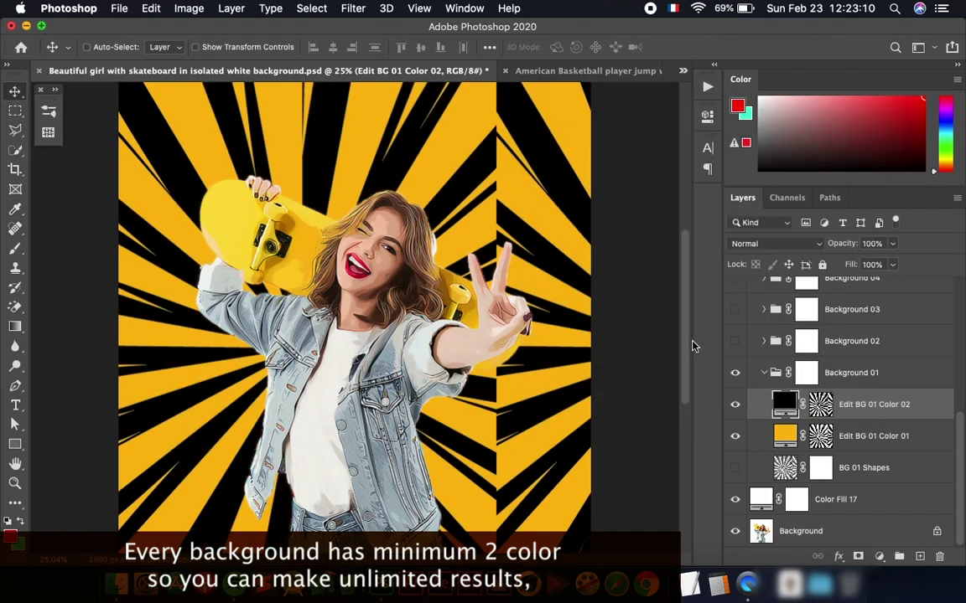
left_click(765, 374)
left_click(735, 468)
Preview Backgrounds 02 and 03 behind the girl, then return to yellow Background 01.
left_click(734, 436)
left_click(735, 436)
left_click(735, 404)
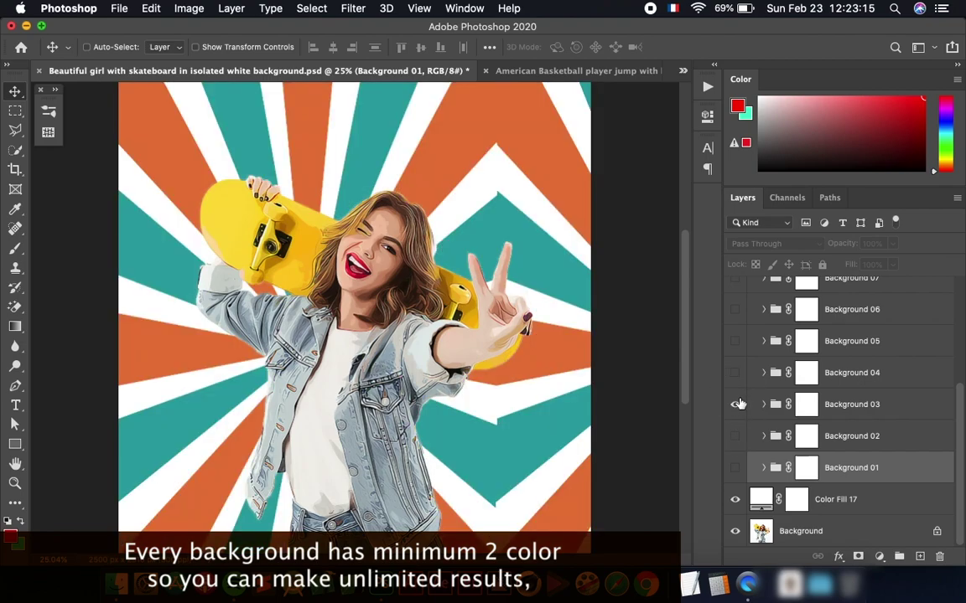
left_click(735, 404)
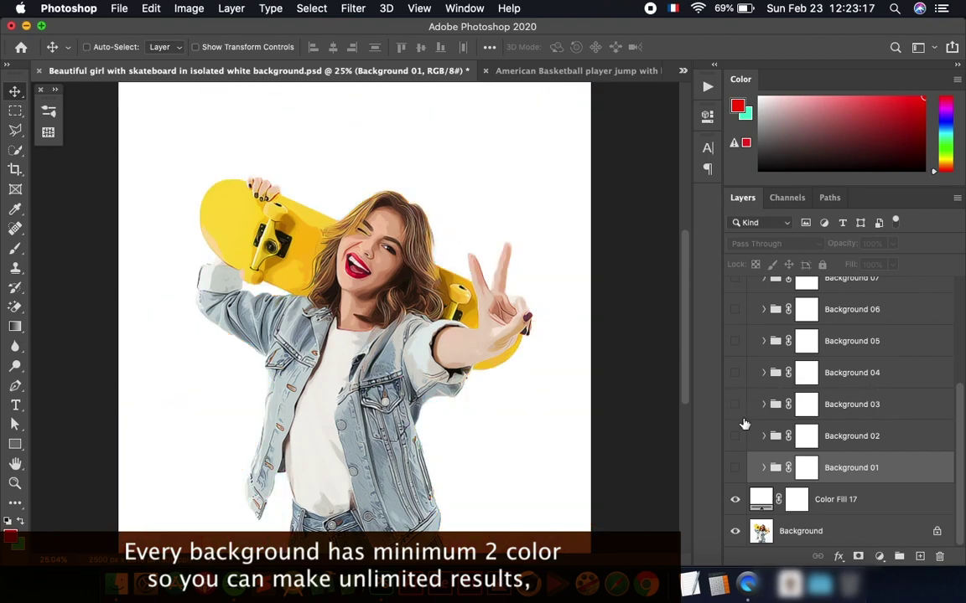
left_click(736, 467)
scroll(741, 377, "up", 5)
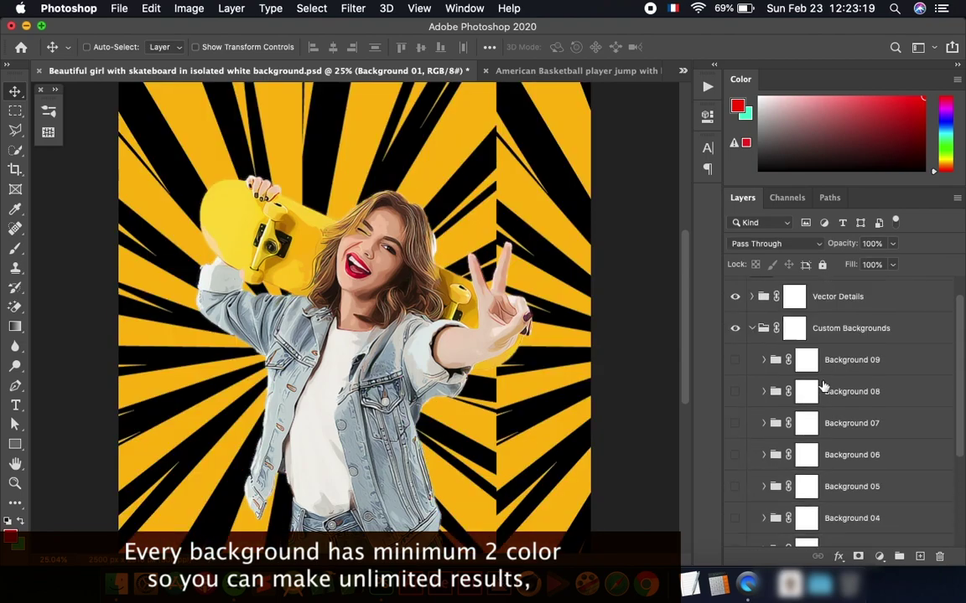
Try teal zigzag Background 09, then show and select orange zigzag Background 08.
left_click(735, 360)
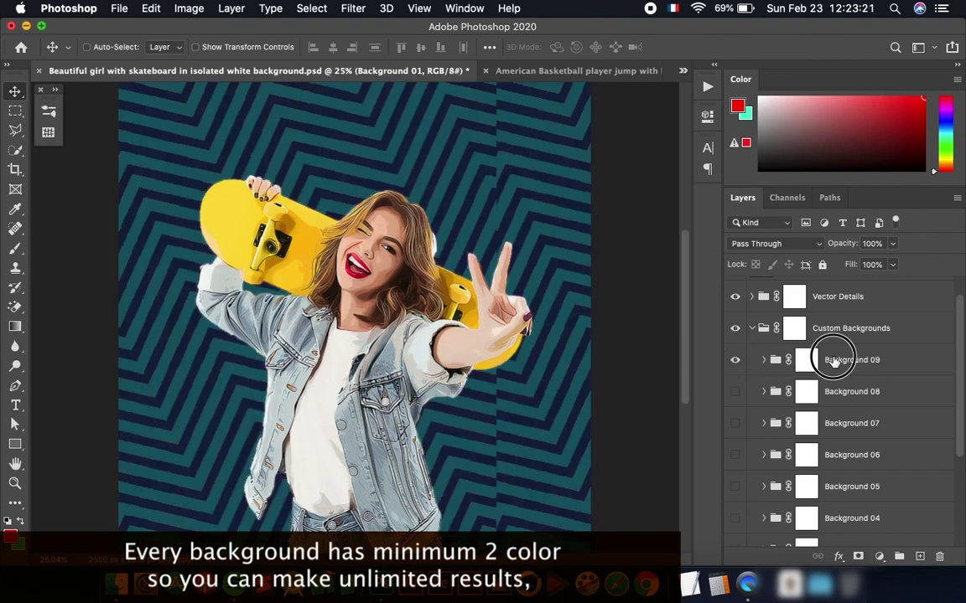
left_click(805, 360)
left_click(736, 359)
left_click(735, 392)
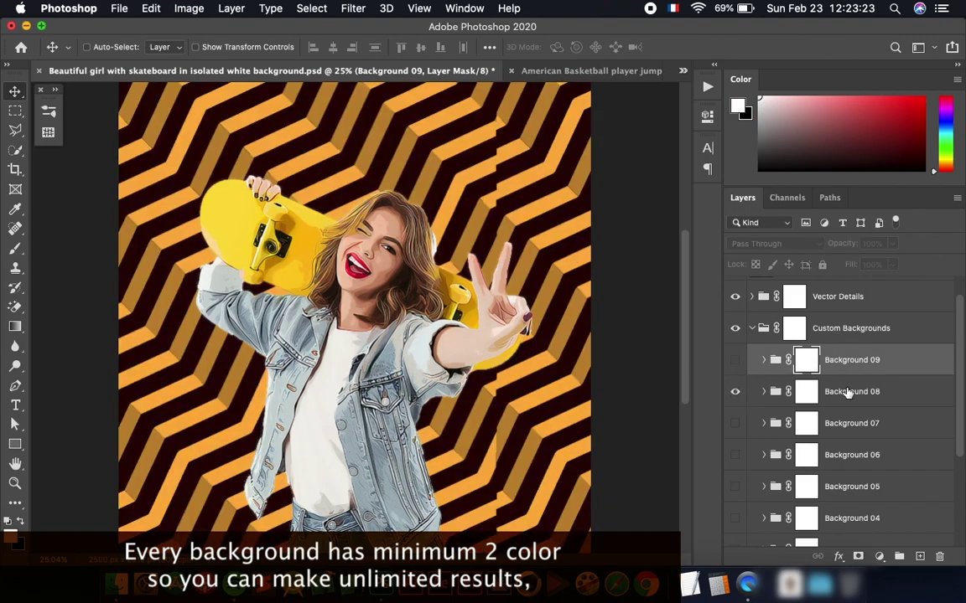
left_click(850, 392)
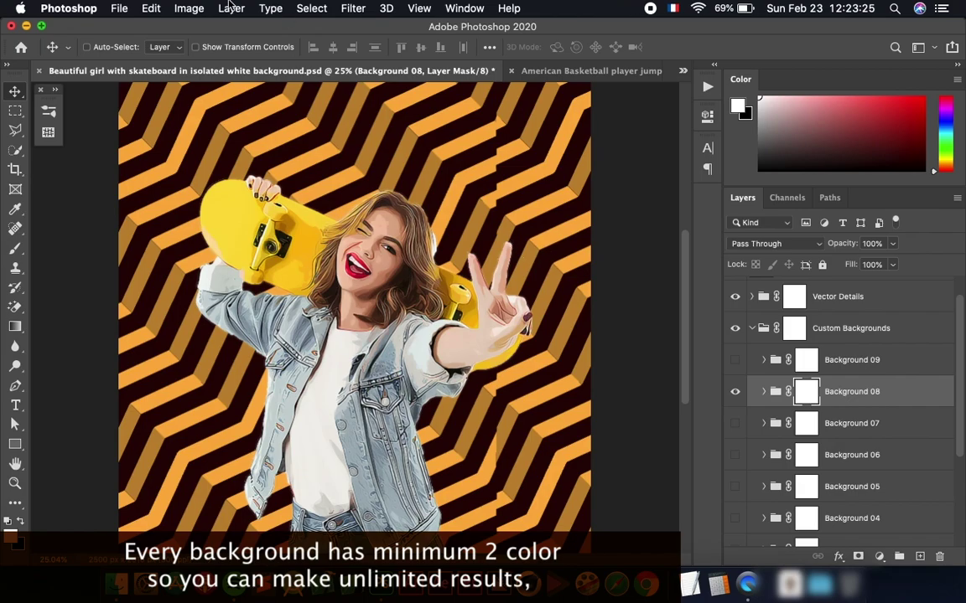
left_click(151, 8)
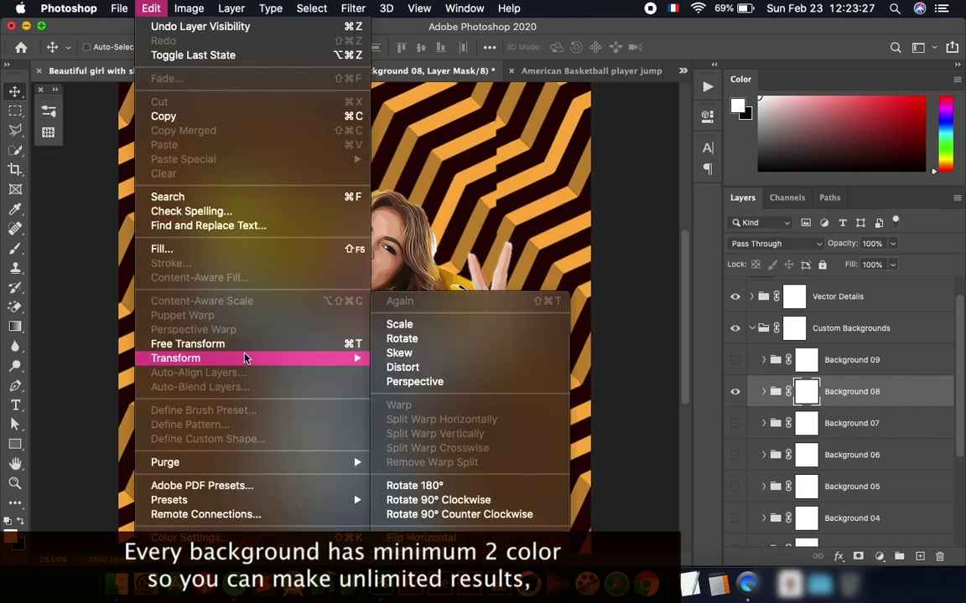
Free-transform Background 08 up to about 125%, then expand its group.
left_click(247, 350)
key("ctrl+0")
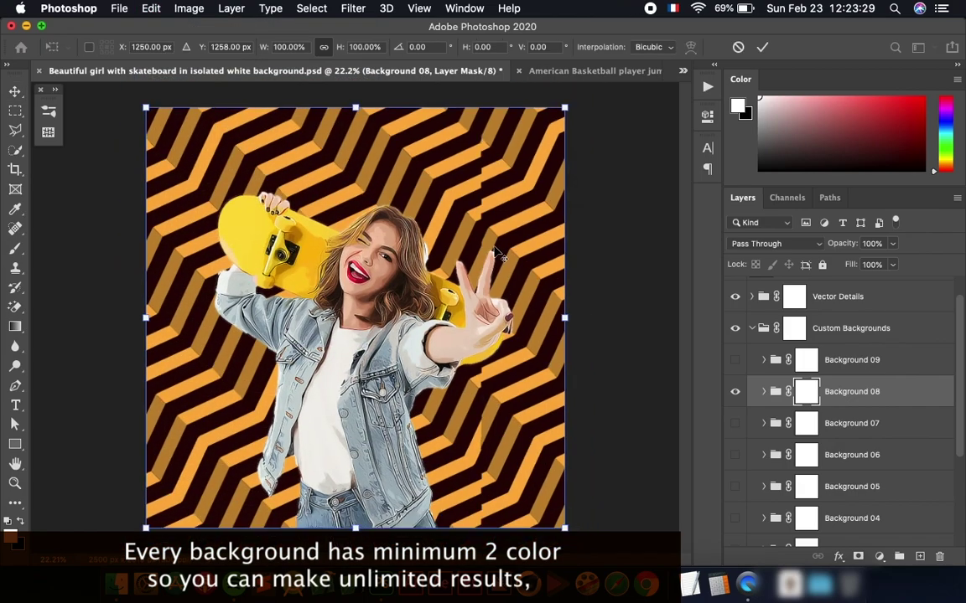
left_click_drag(559, 319, 662, 316)
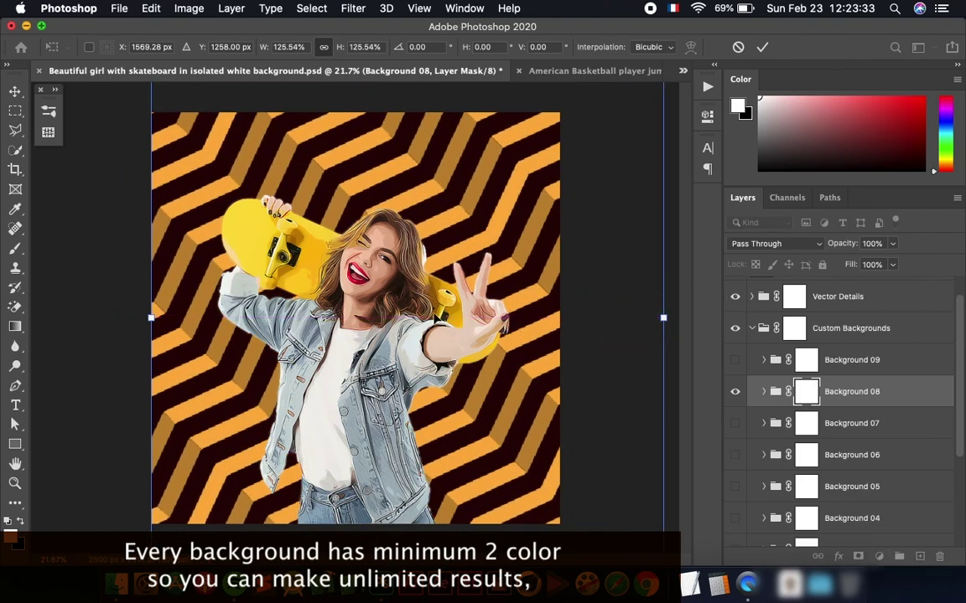
key("Return")
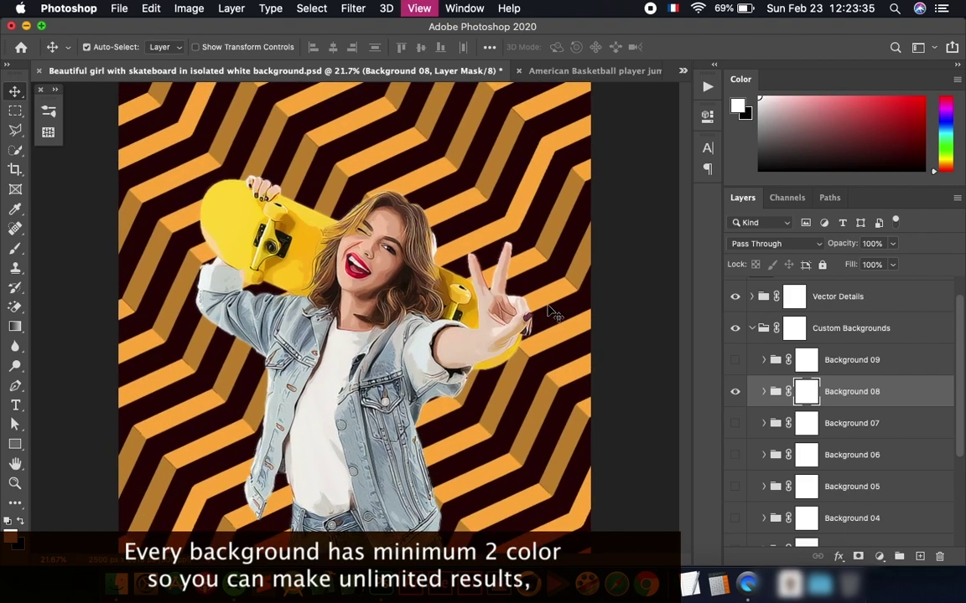
key("ctrl+plus")
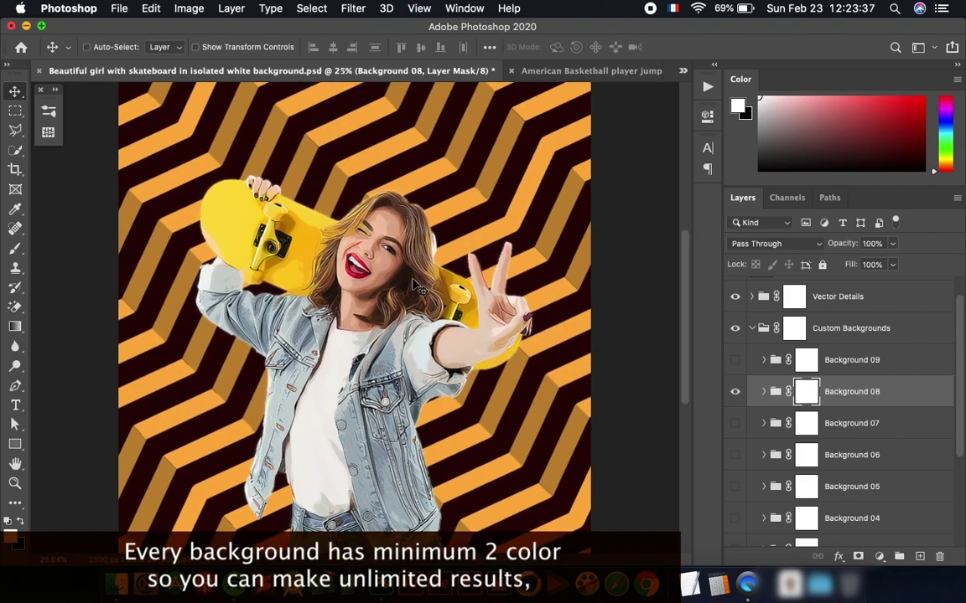
left_click(763, 393)
Recolour Edit BG 08 Color 01's light orange stripes to magenta.
scroll(761, 399, "down", 2)
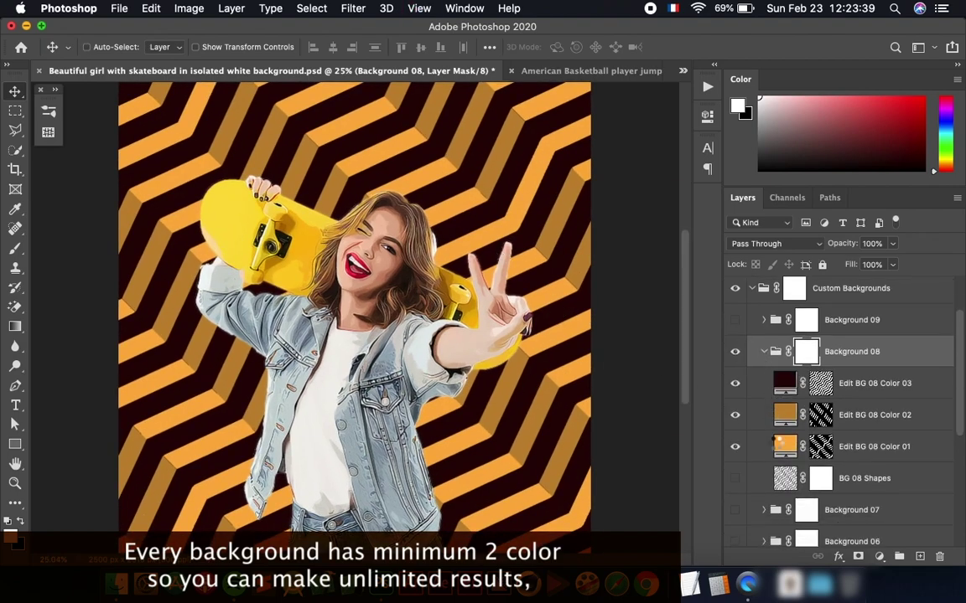
left_click(783, 437)
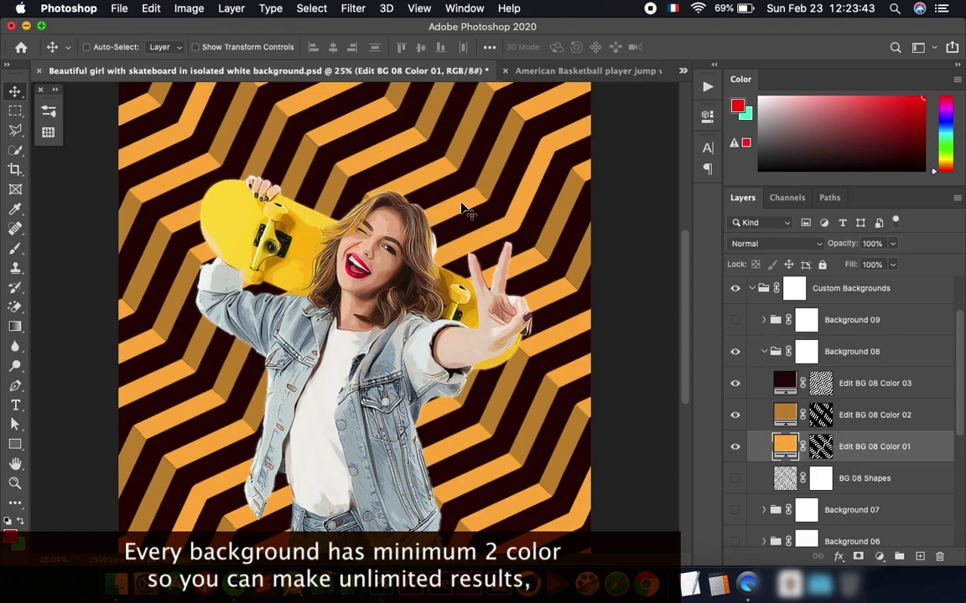
double_click(788, 446)
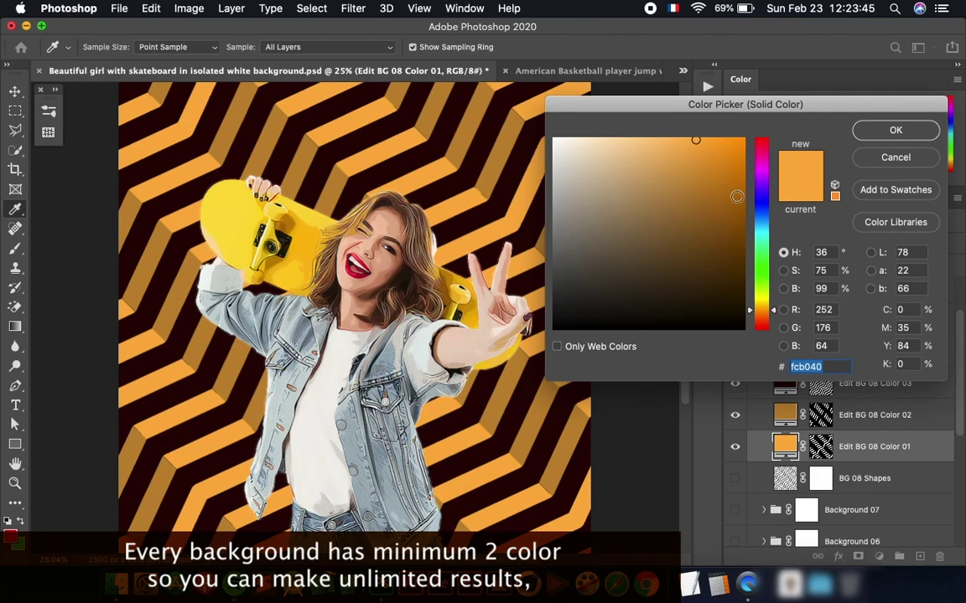
left_click_drag(757, 167, 757, 162)
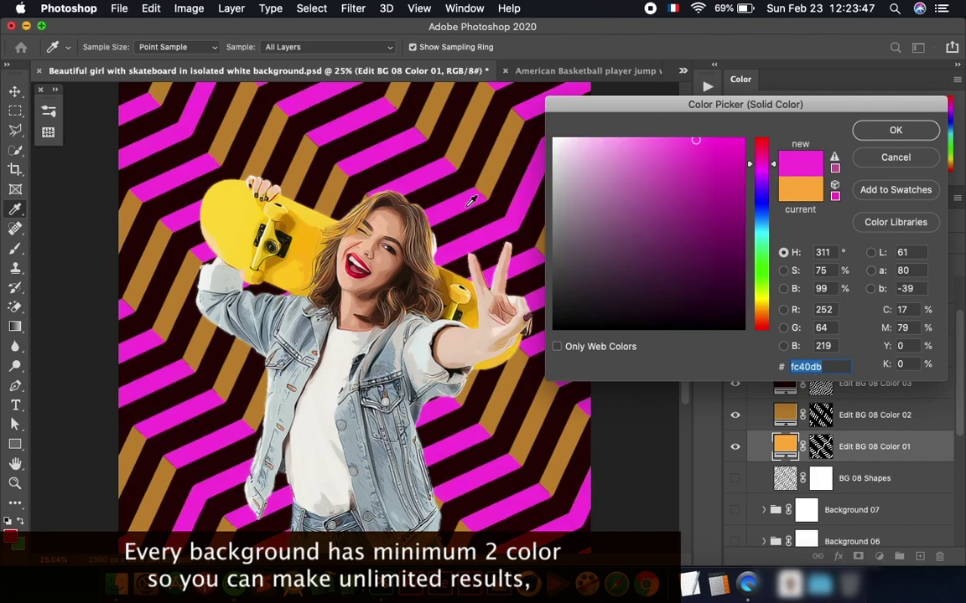
left_click(895, 131)
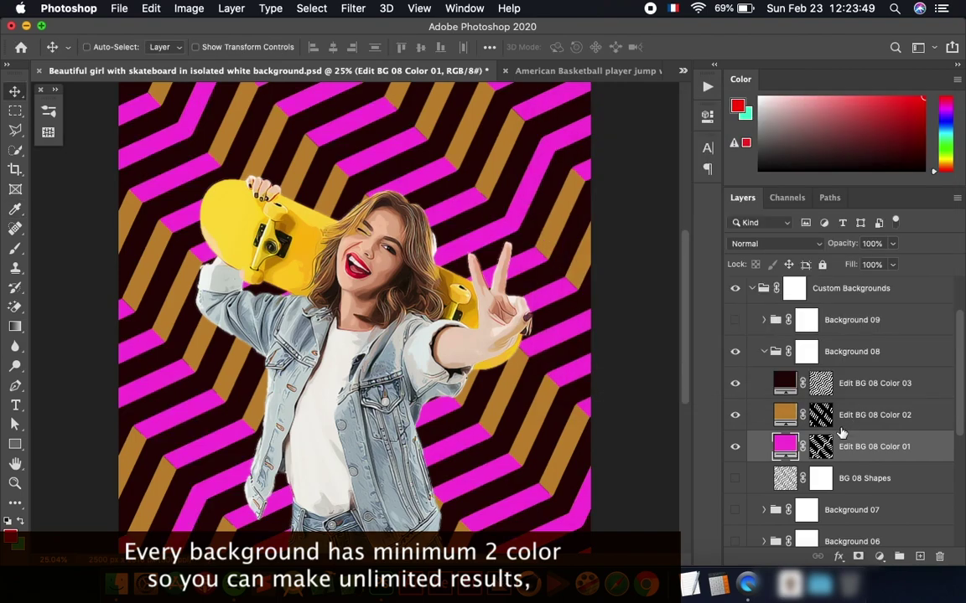
Set Edit BG 08 Color 02 to a deep purple darkened from the sampled magenta.
left_click(793, 415)
double_click(788, 413)
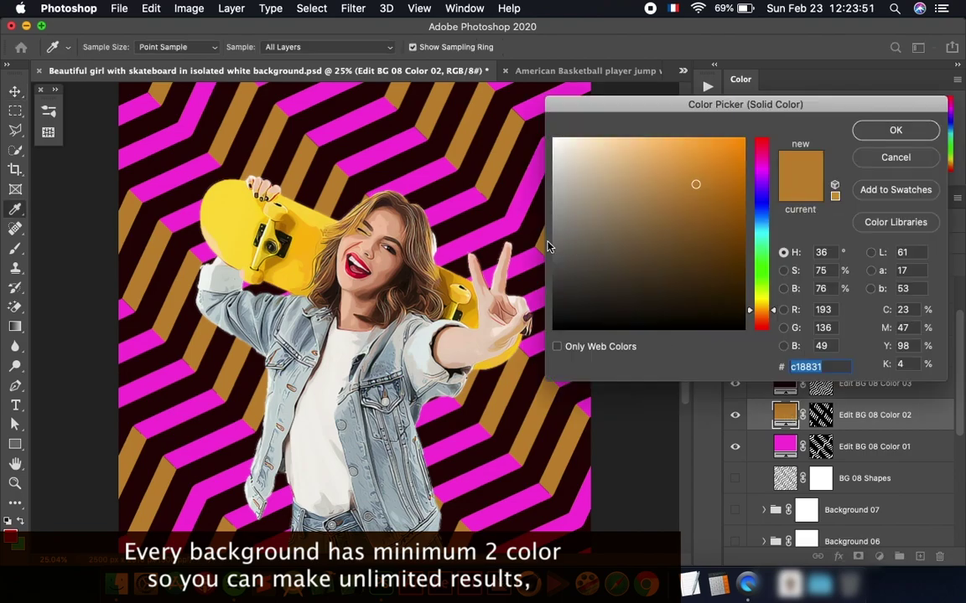
left_click(477, 197)
left_click_drag(715, 177, 747, 240)
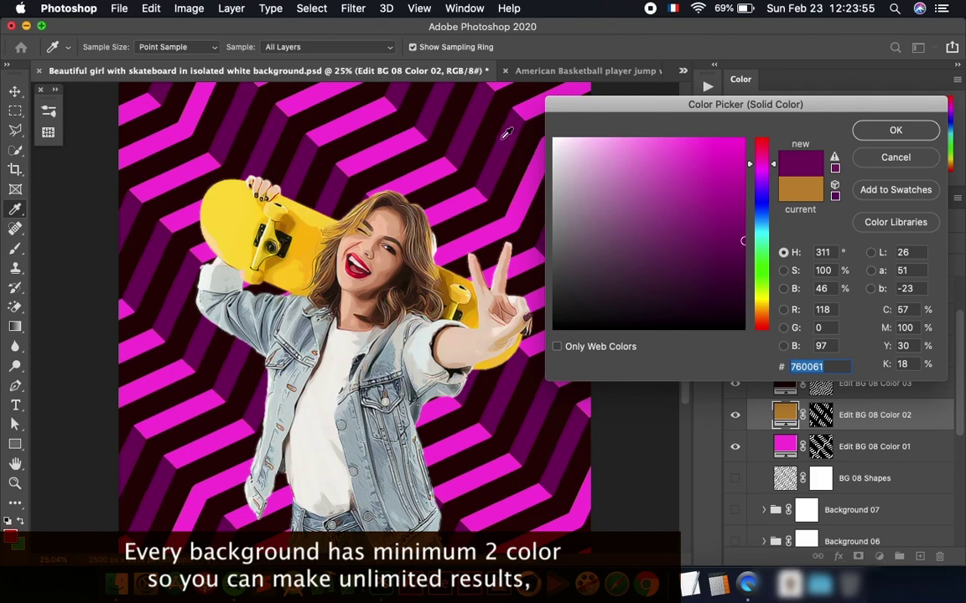
left_click(893, 131)
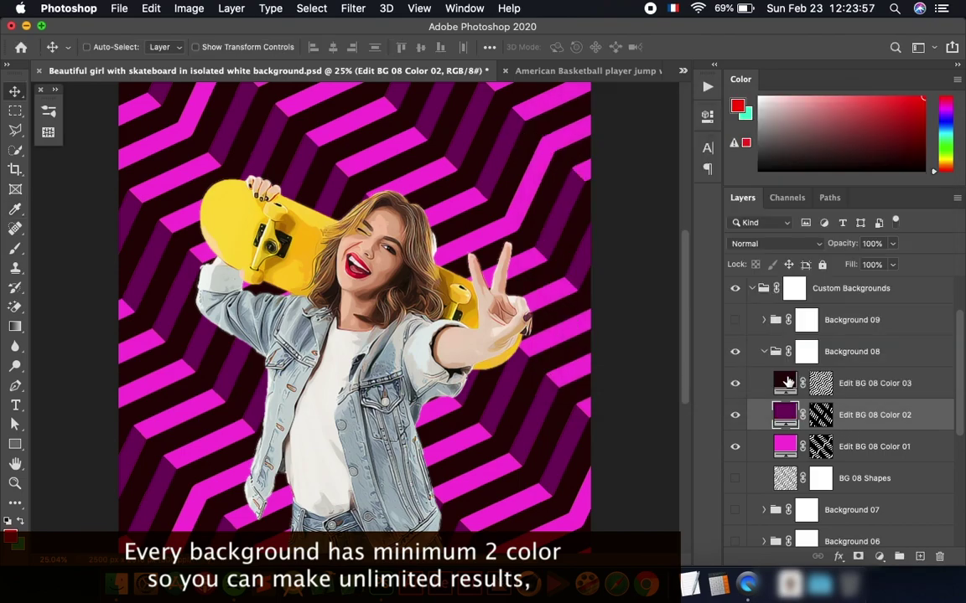
Keep Edit BG 08 Color 03 black after trying white, then fold the background groups.
left_click(788, 383)
double_click(785, 383)
left_click_drag(717, 220, 638, 345)
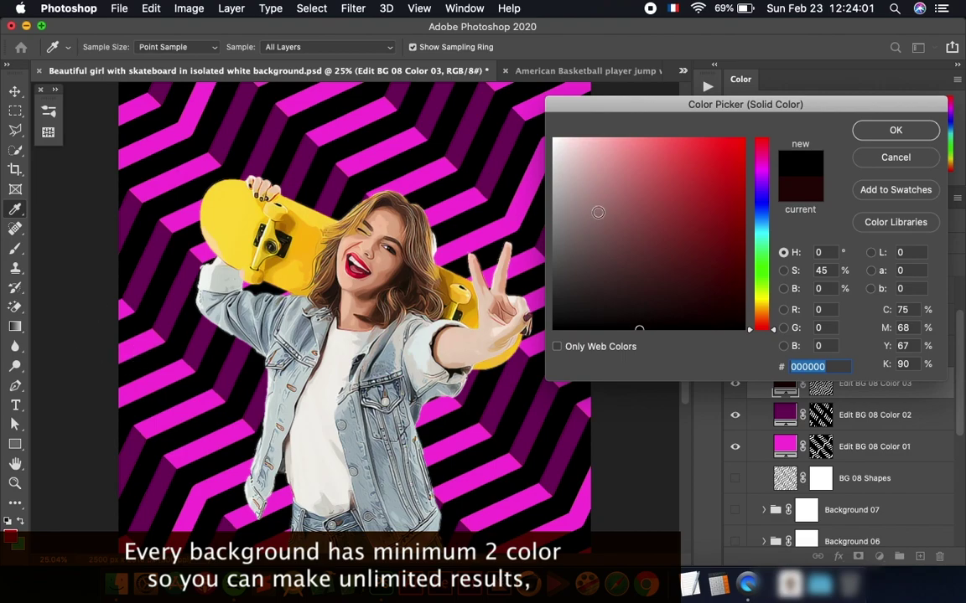
left_click(428, 152)
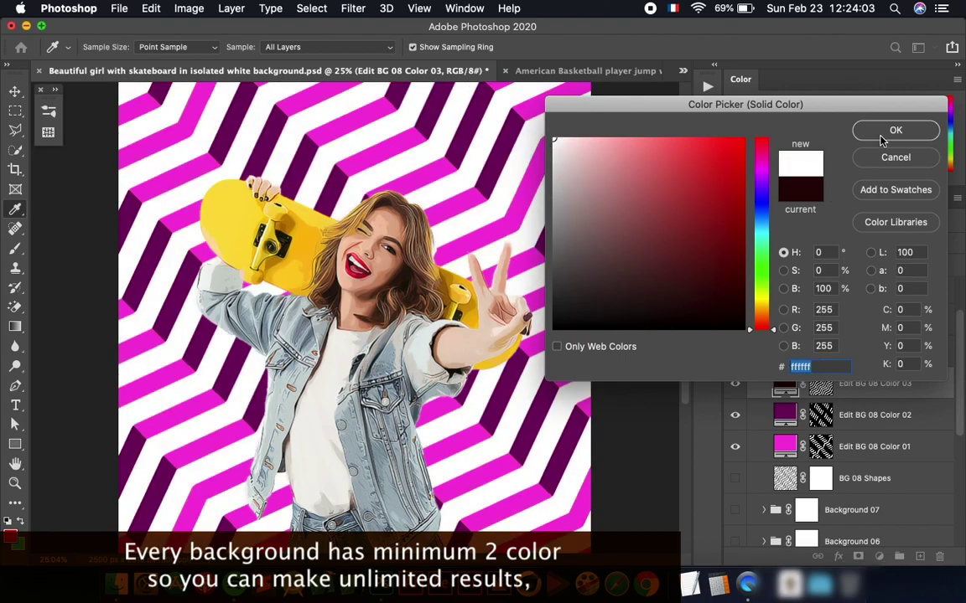
left_click(573, 328)
left_click(894, 130)
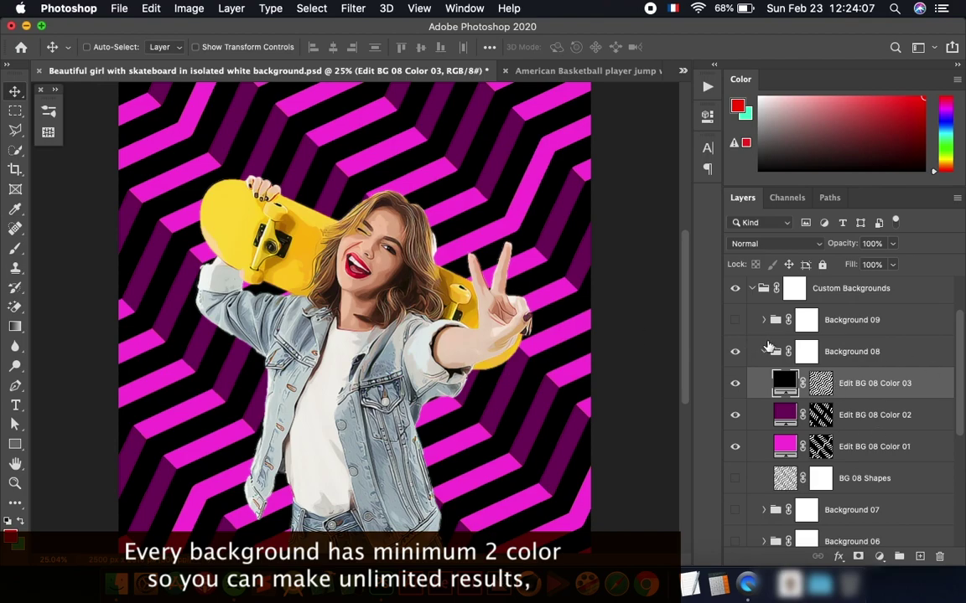
left_click(764, 351)
left_click(752, 289)
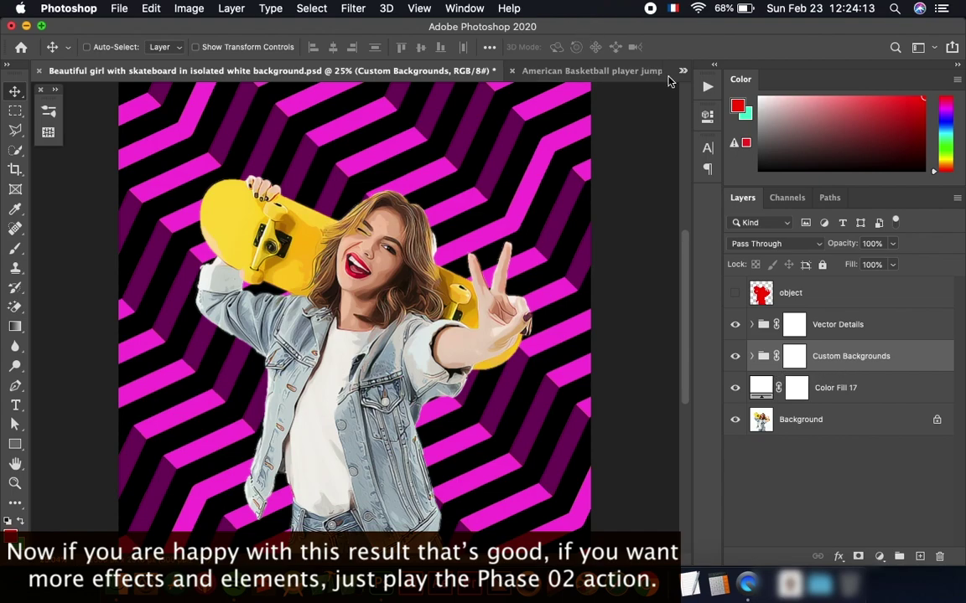
Run the Phase 02 action from the Actions panel, then close the panel.
left_click(708, 86)
left_click(499, 178)
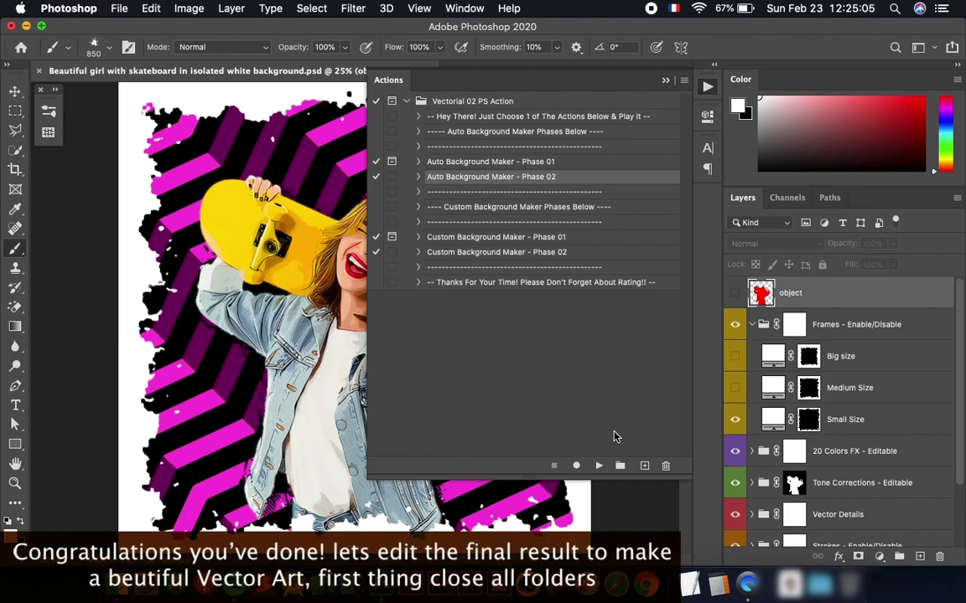
left_click(709, 89)
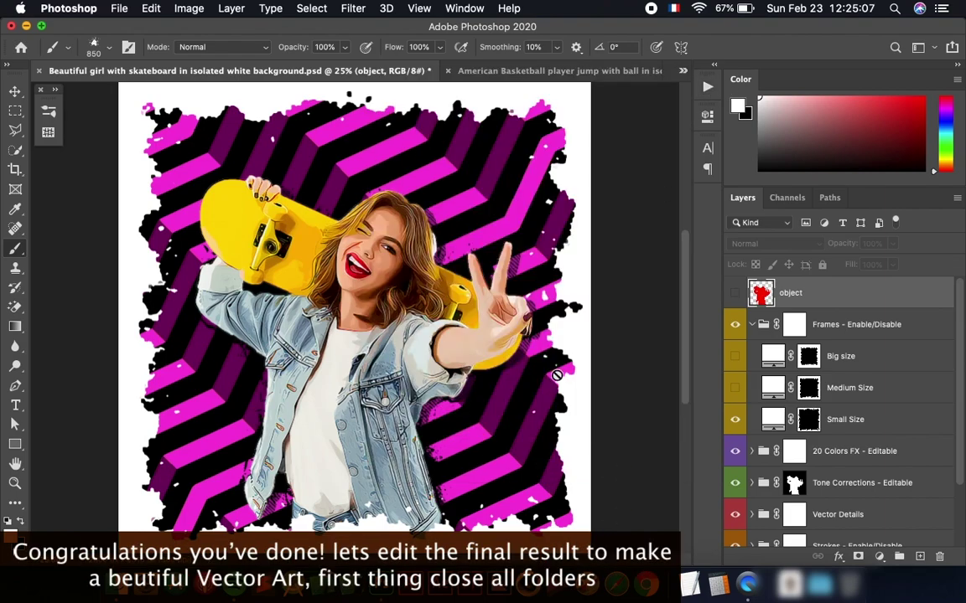
left_click(15, 90)
Collapse the Frames, 20 Colors FX, Tone Corrections, Vector Details and Strokes groups.
left_click(753, 324)
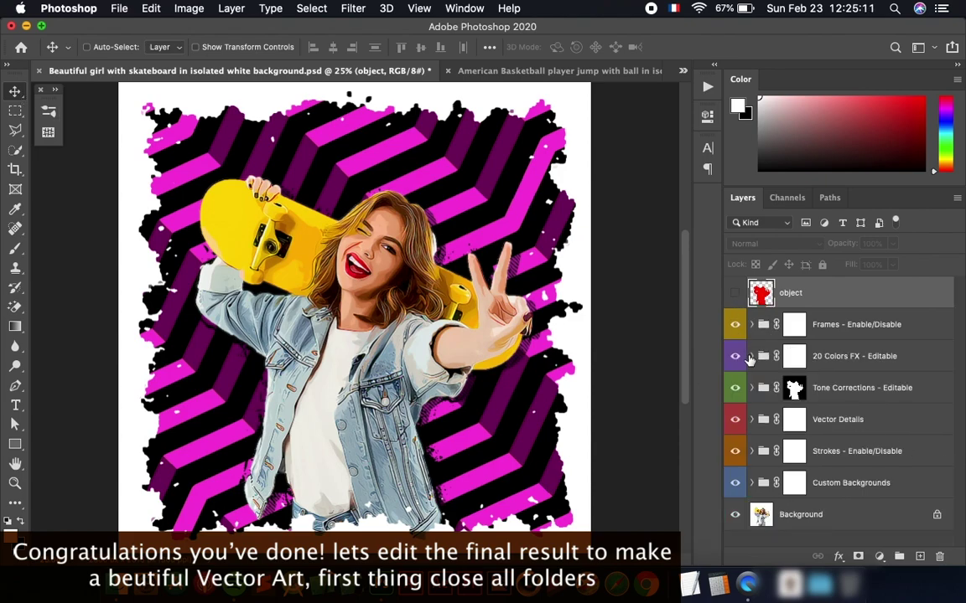
left_click(751, 482)
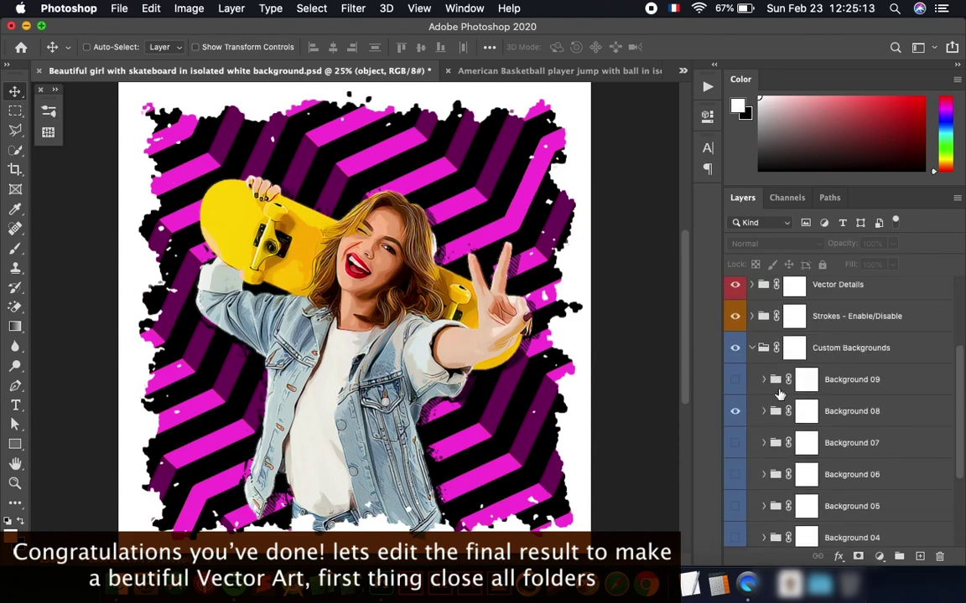
scroll(748, 365, "up", 2)
left_click(751, 411)
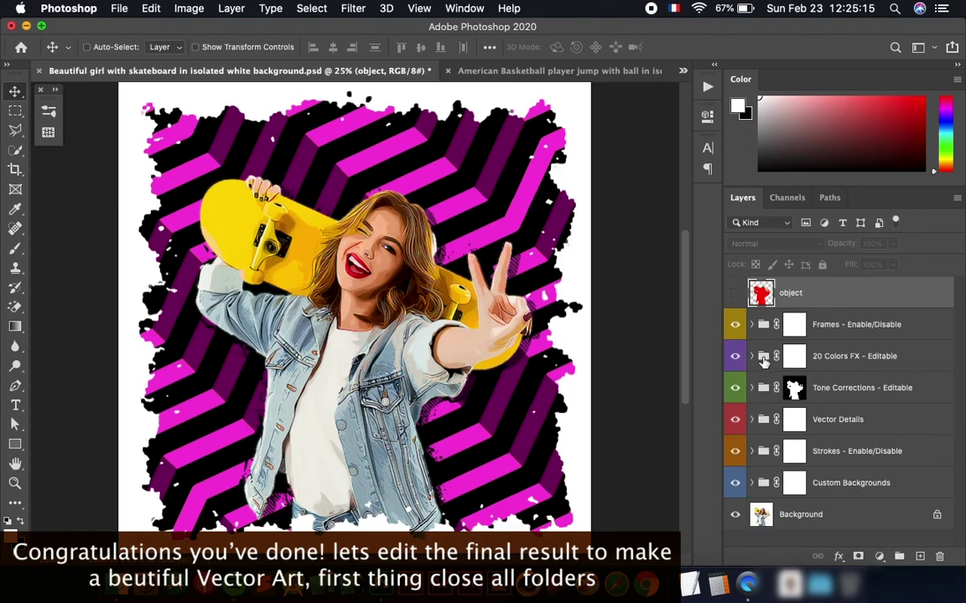
left_click(754, 359)
left_click(765, 391)
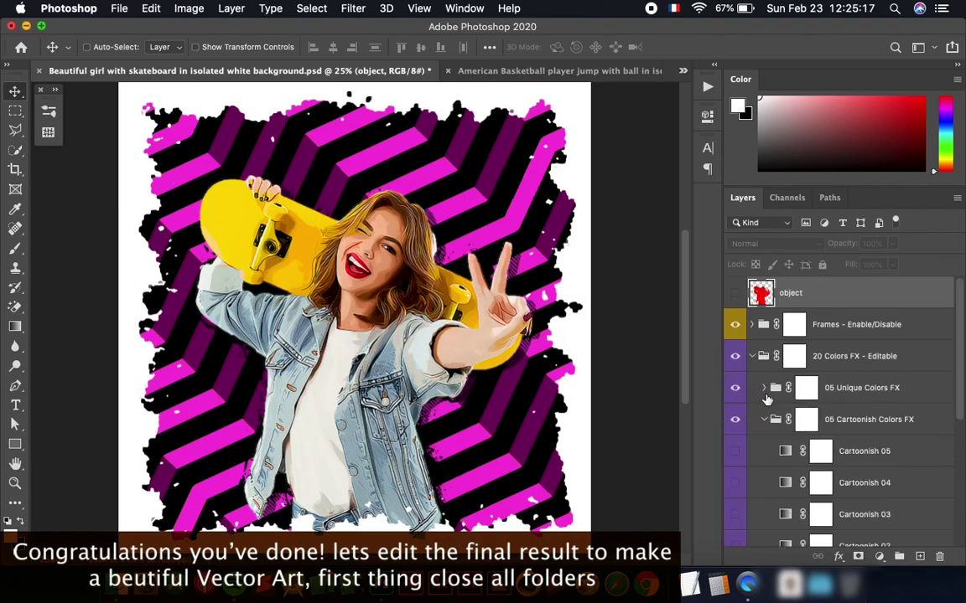
left_click(764, 419)
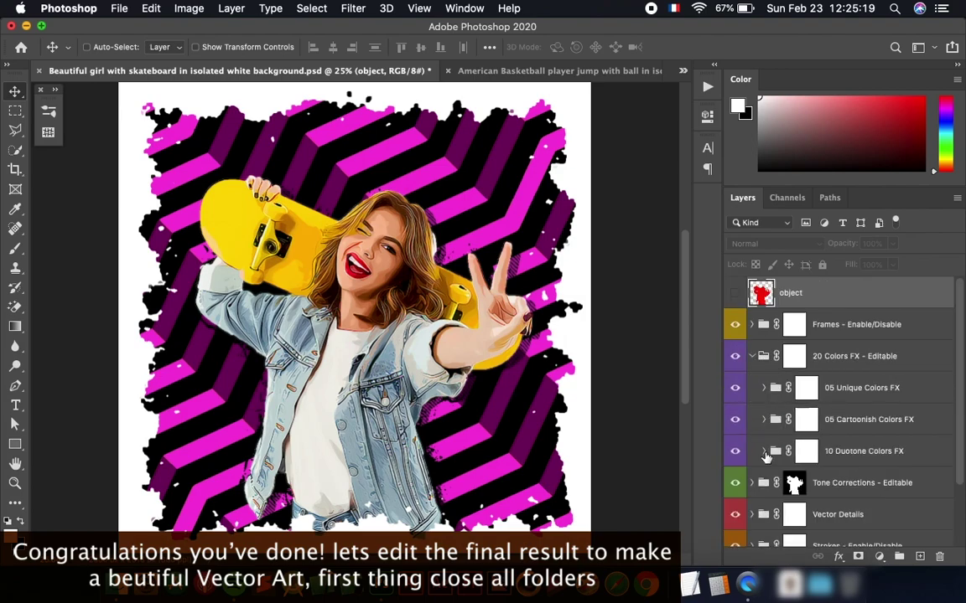
left_click(764, 451)
left_click(752, 356)
left_click(752, 388)
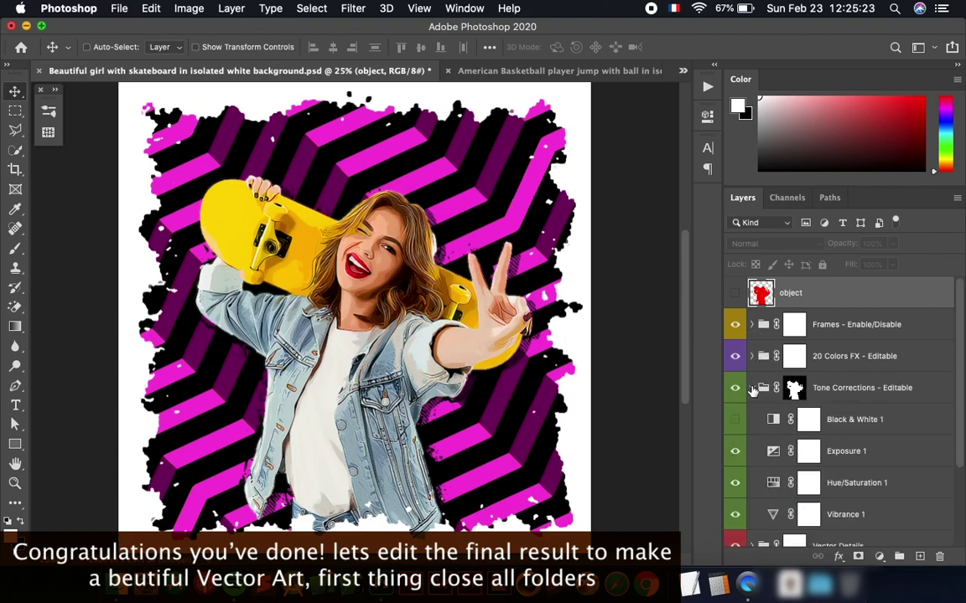
left_click(752, 419)
left_click(752, 451)
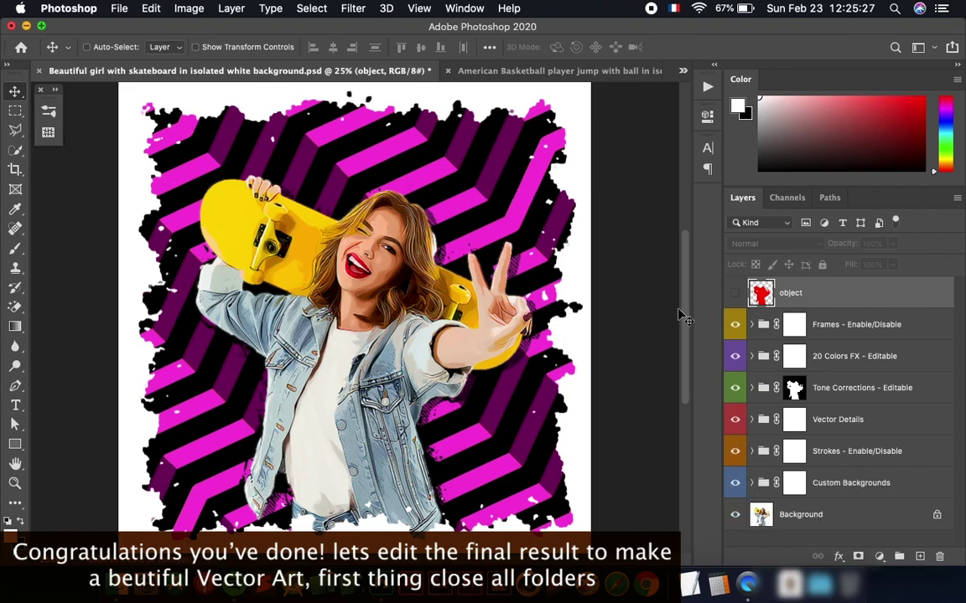
left_click(874, 490)
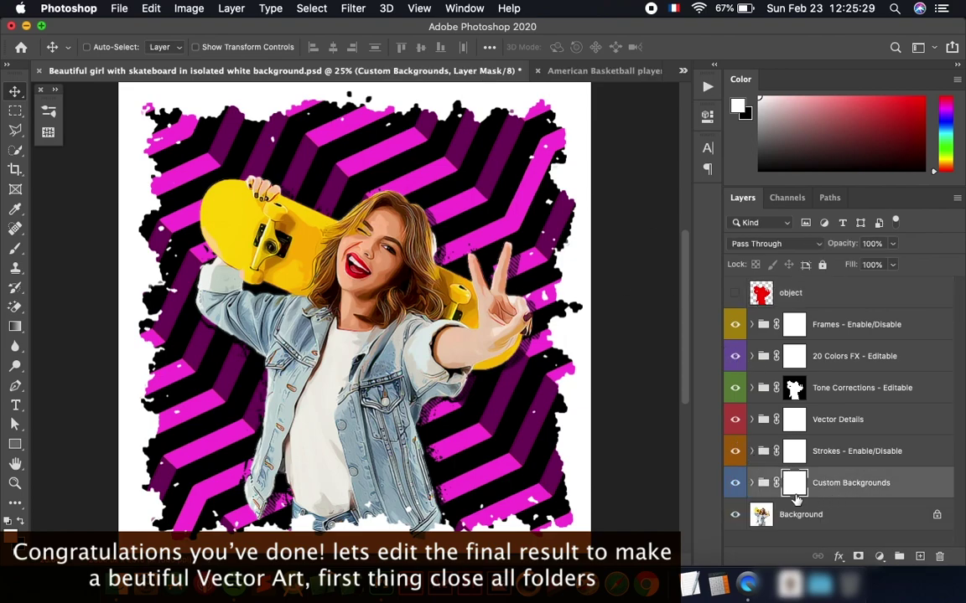
Hide Backgrounds 08 and 02 and show the red-and-cream swirl Background 05.
left_click(752, 483)
scroll(778, 464, "down", 5)
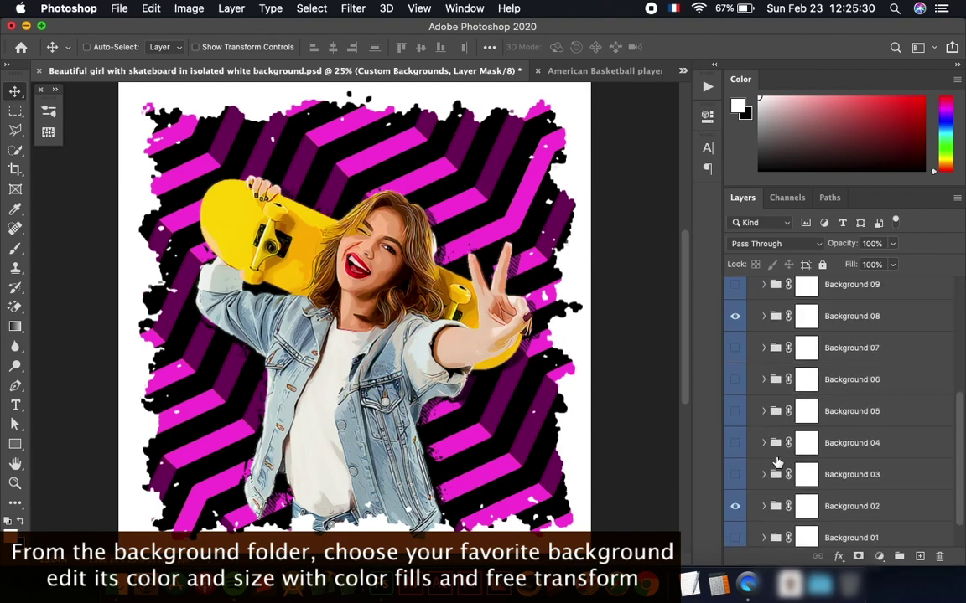
left_click(735, 316)
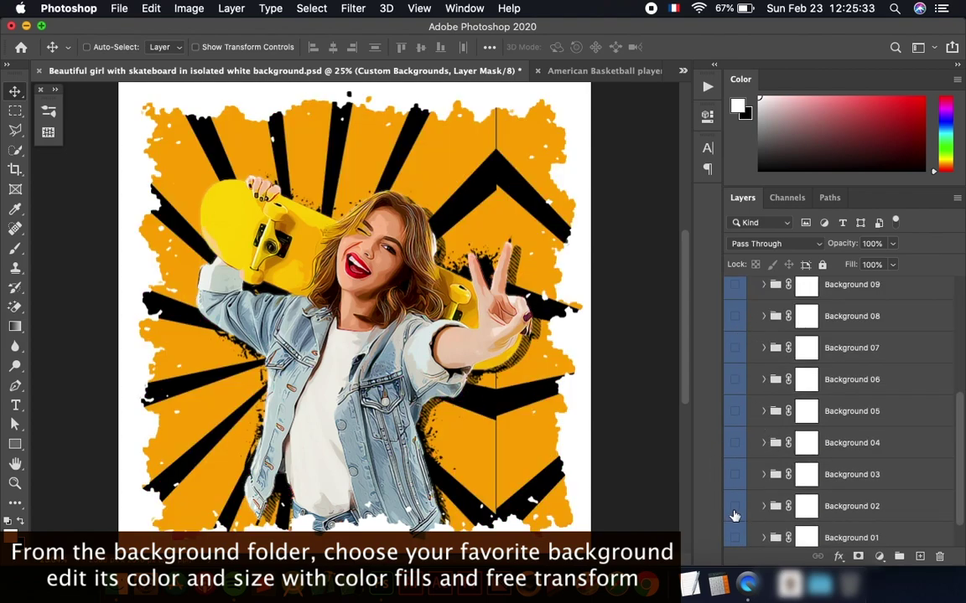
left_click(735, 508)
left_click(737, 411)
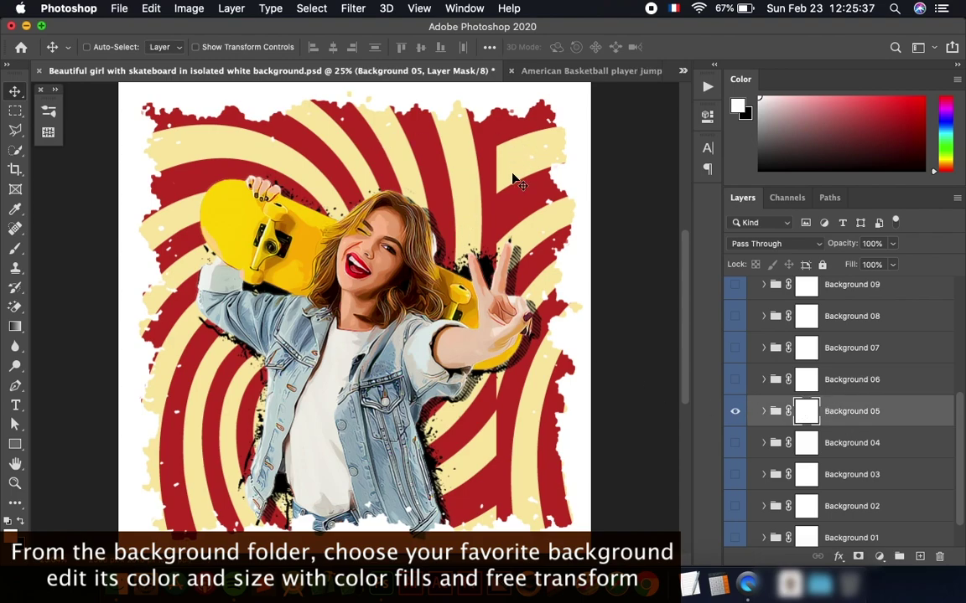
Free-transform the swirl background to about 123% and expand its colour layers.
key("super")
left_click(151, 8)
key("Return")
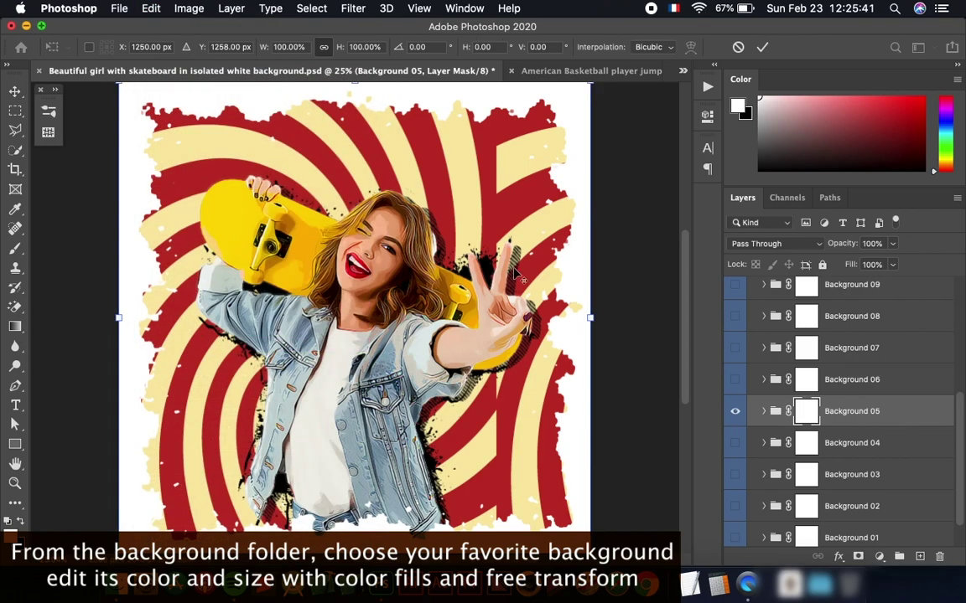
left_click_drag(539, 320, 603, 327)
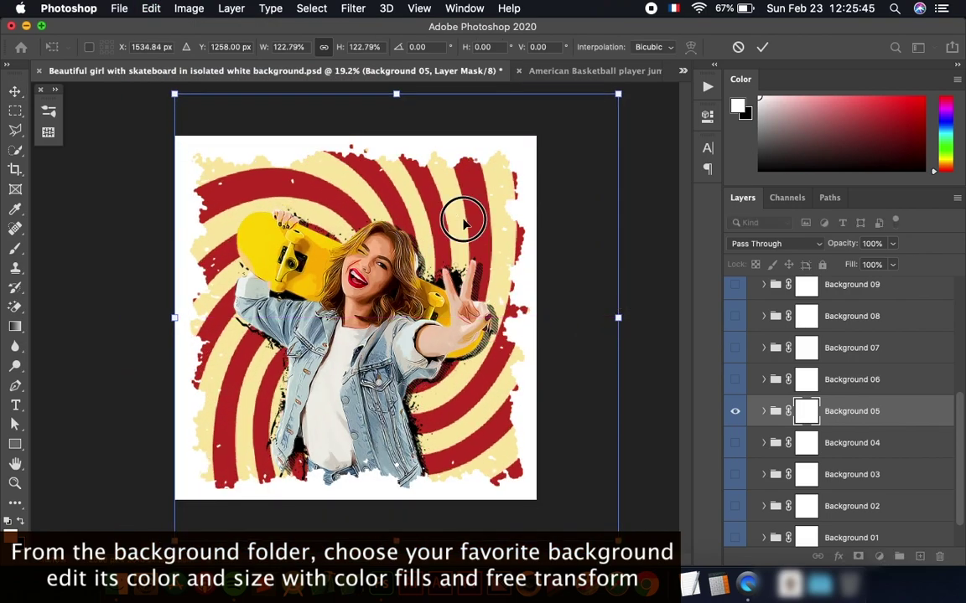
key("Return")
key("super+plus")
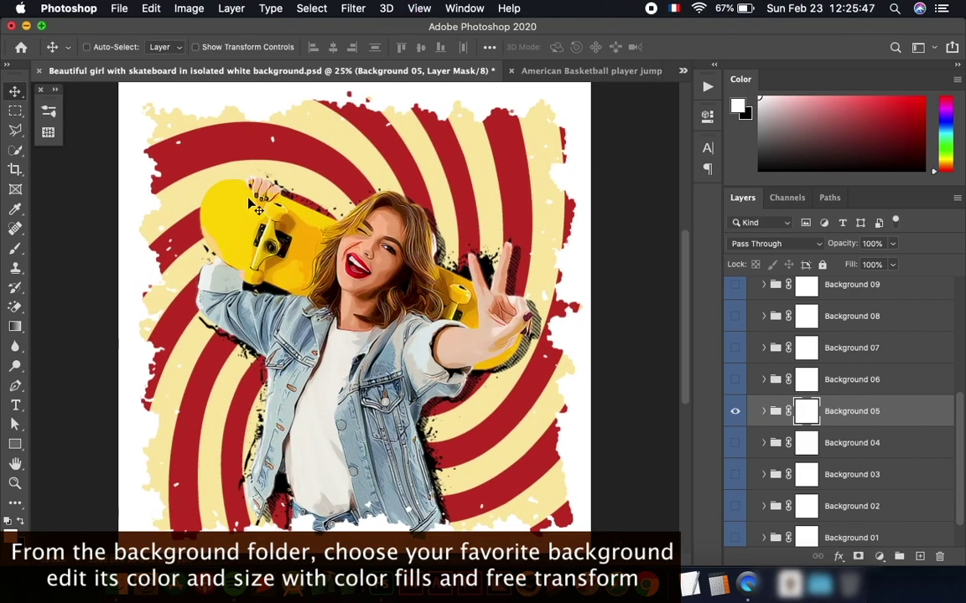
left_click(764, 411)
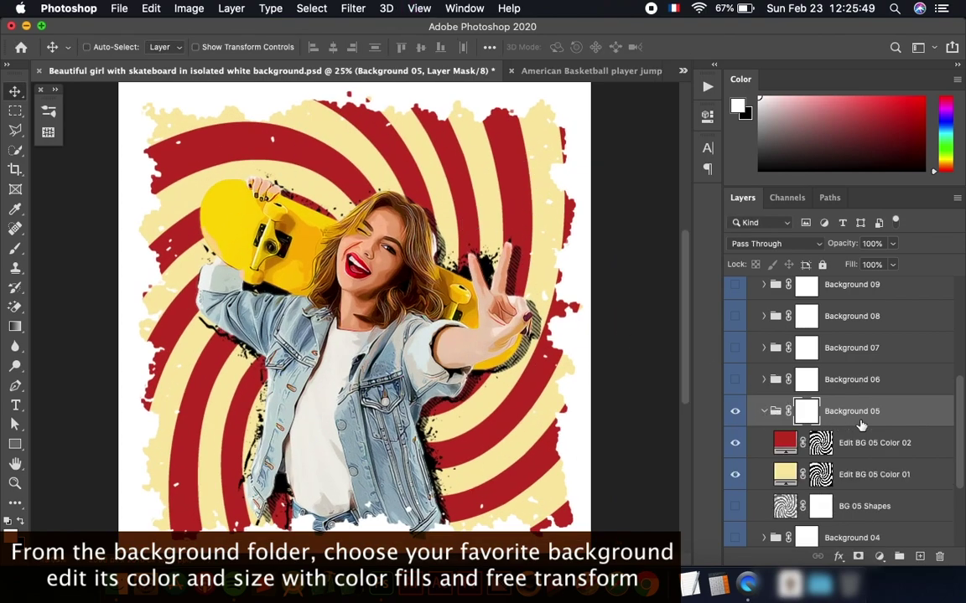
Set Edit BG 05 Color 01's cream stripes to orange #faad00.
left_click(856, 470)
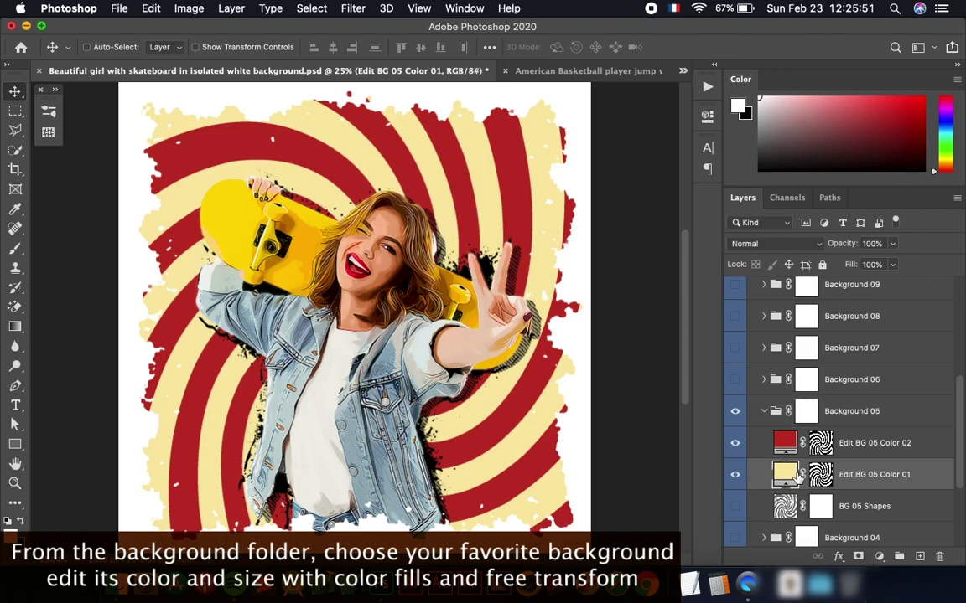
double_click(788, 474)
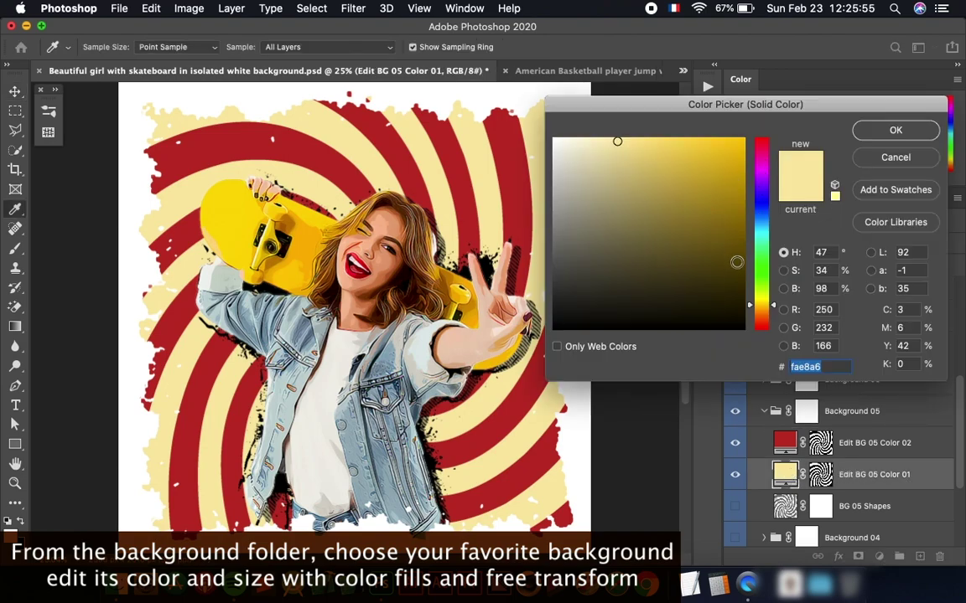
type("faad00")
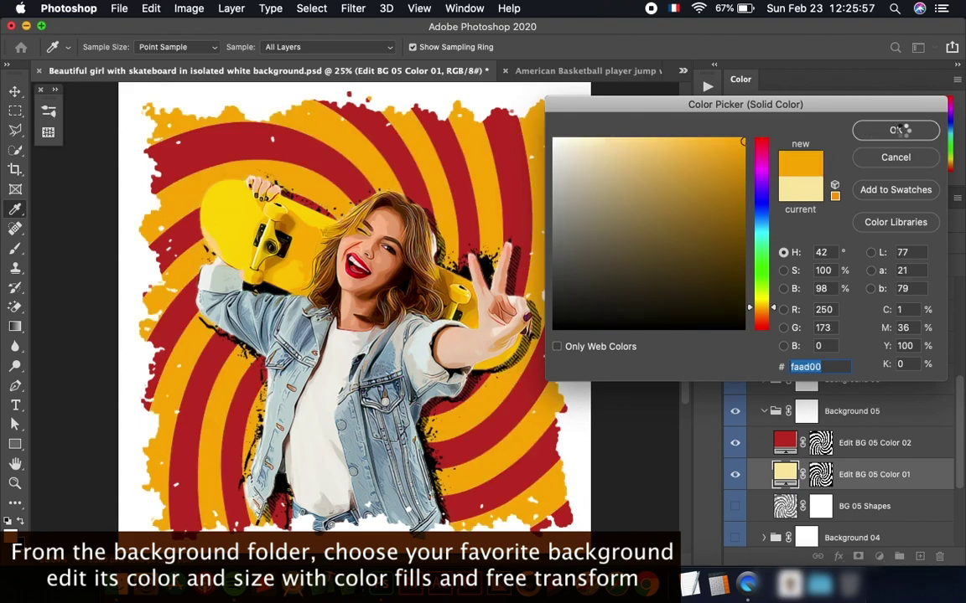
left_click(896, 130)
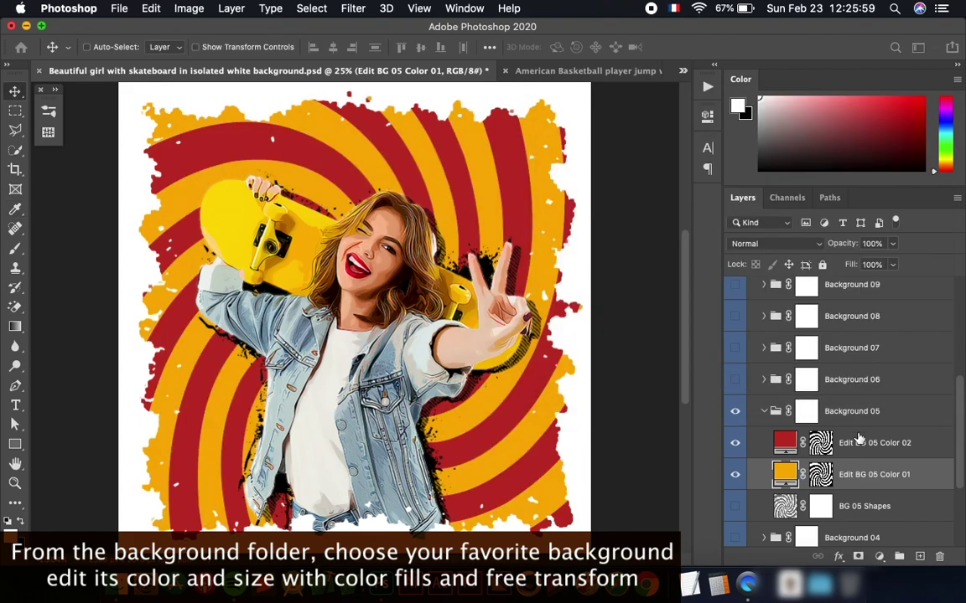
Change Edit BG 05 Color 02's red stripes to green #26c176 and fold the group.
left_click(786, 442)
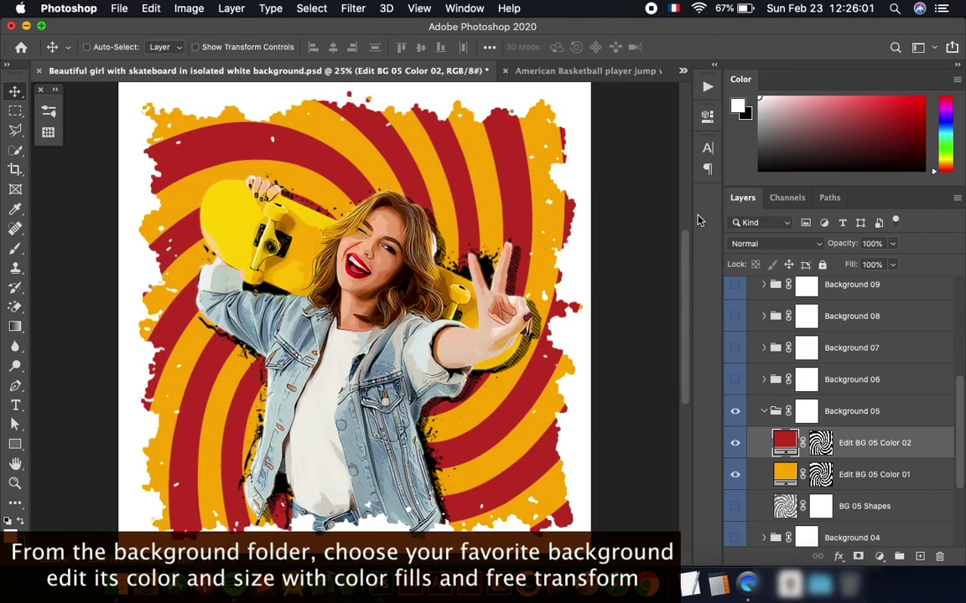
double_click(784, 442)
left_click(757, 271)
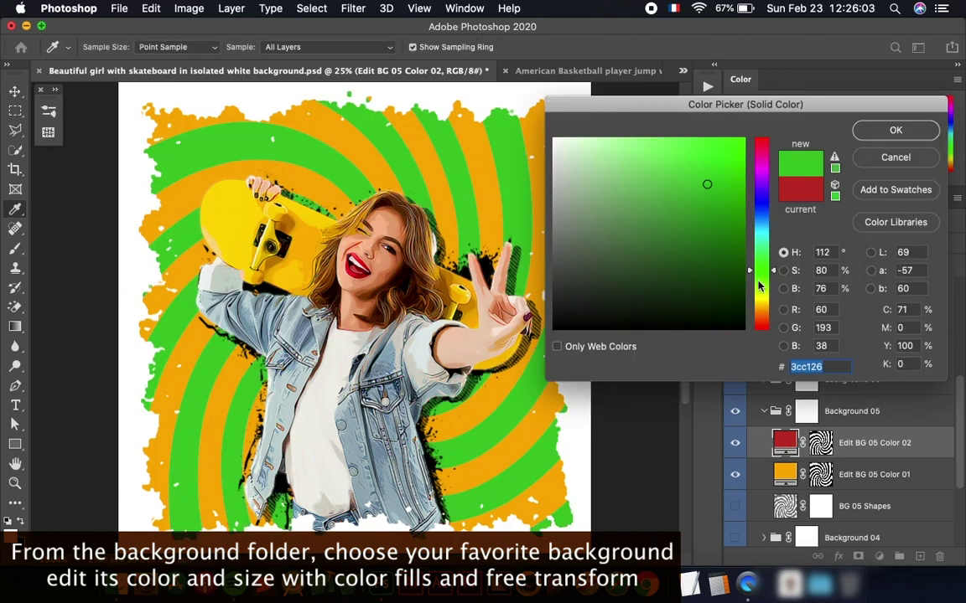
left_click(768, 250)
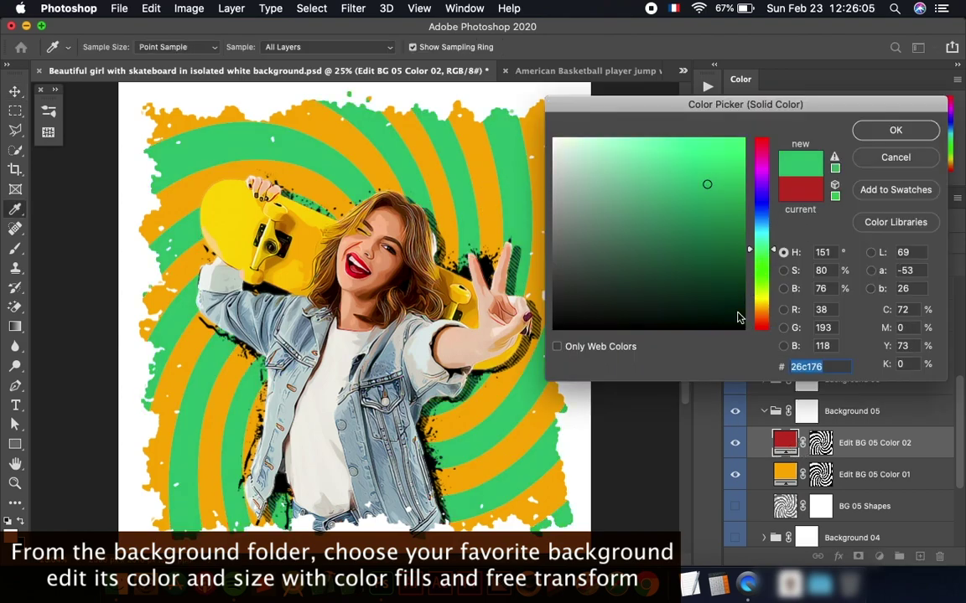
left_click(894, 130)
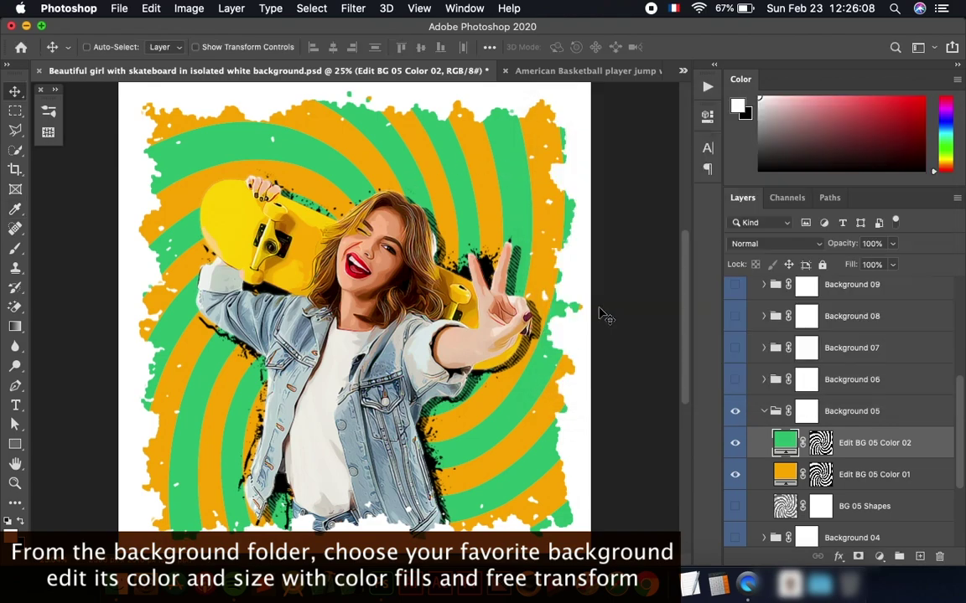
left_click(764, 411)
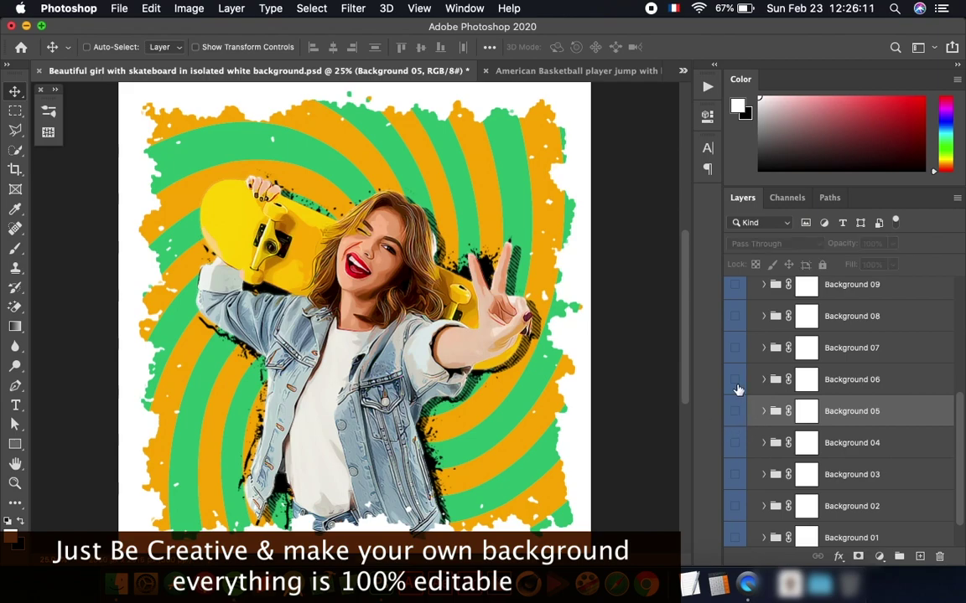
Hide the swirl, preview Background 06, then show and select Background 07's diagonal stripes.
left_click(735, 411)
left_click(734, 380)
left_click(859, 381)
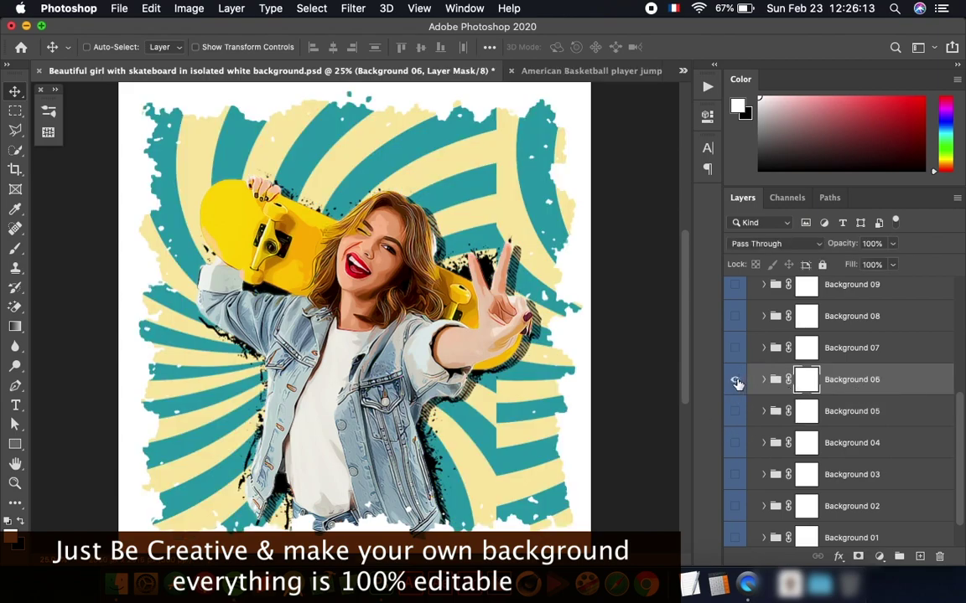
left_click(734, 380)
left_click(734, 348)
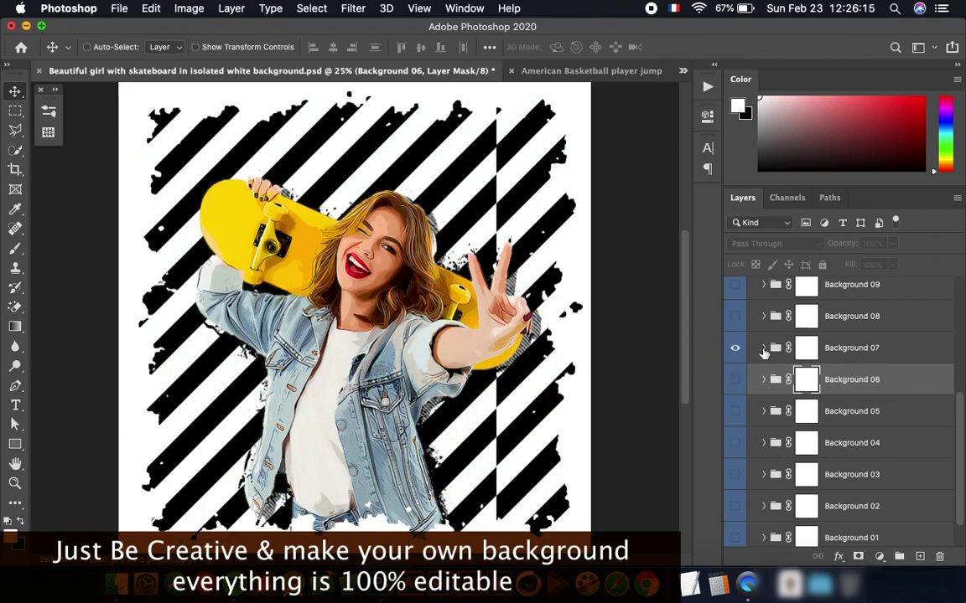
left_click(763, 349)
left_click(868, 350)
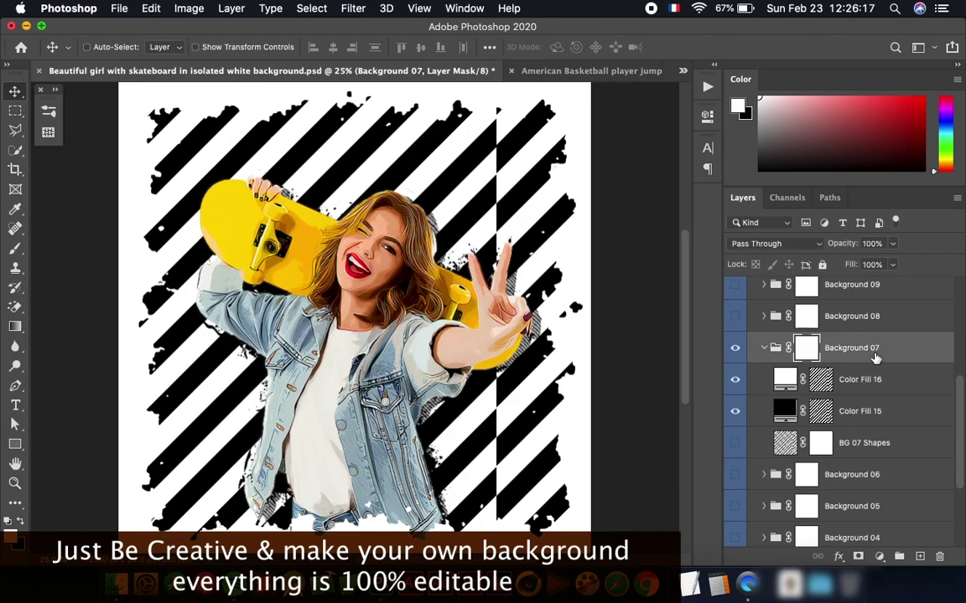
Free-transform the stripe background to about 123% so it covers the canvas.
left_click(151, 9)
left_click(176, 344)
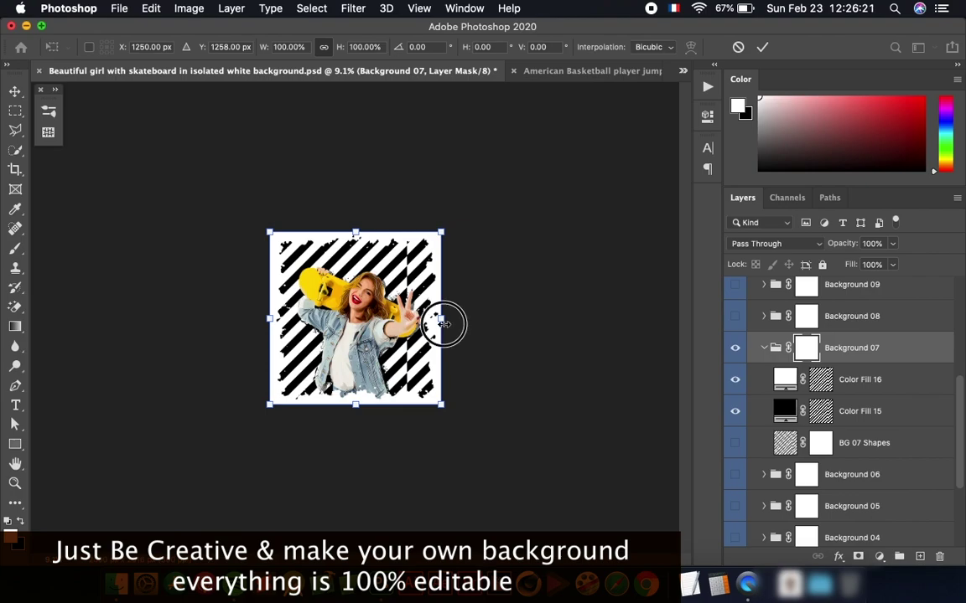
left_click_drag(441, 319, 484, 327)
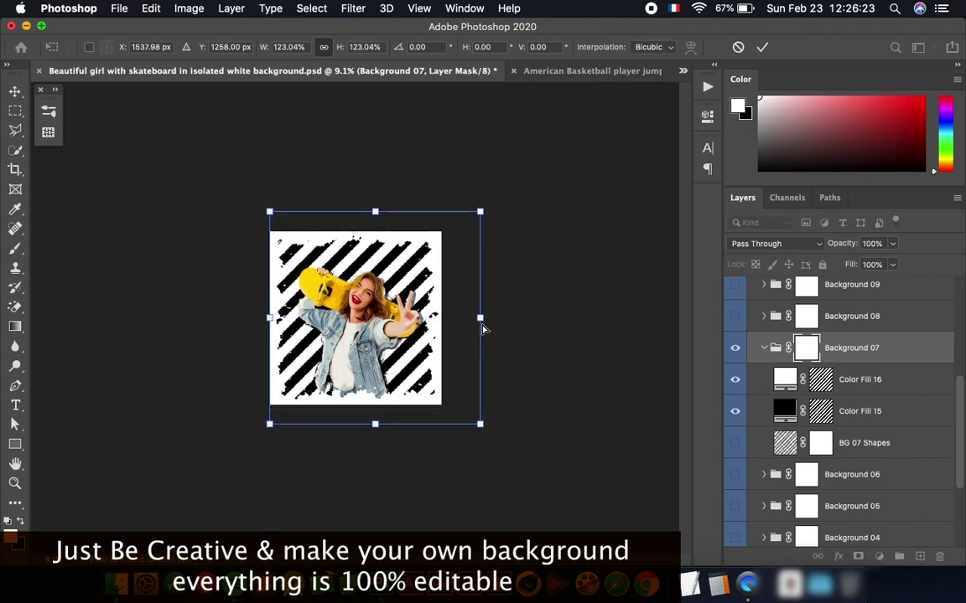
key("super+0")
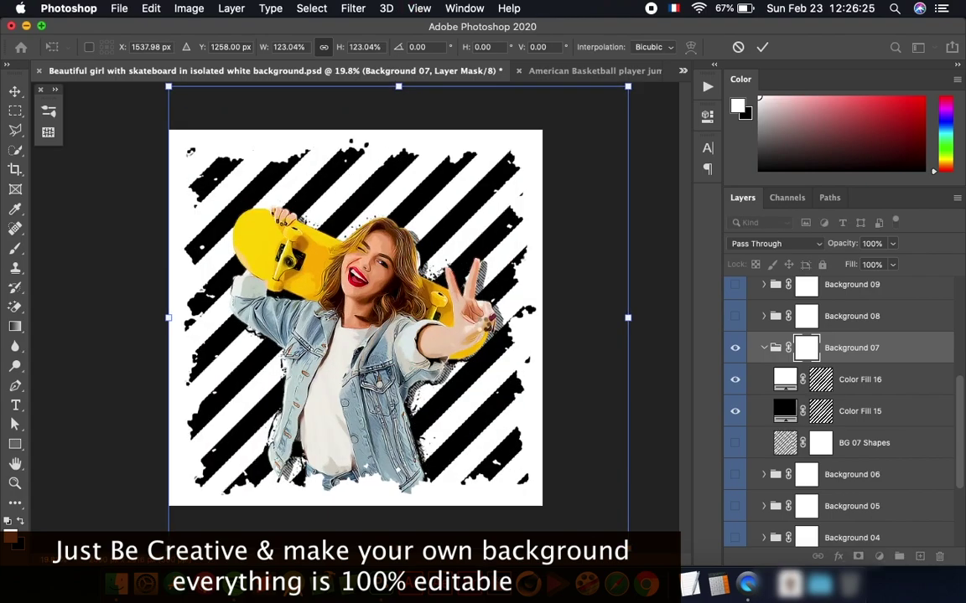
key("Return")
key("super+0")
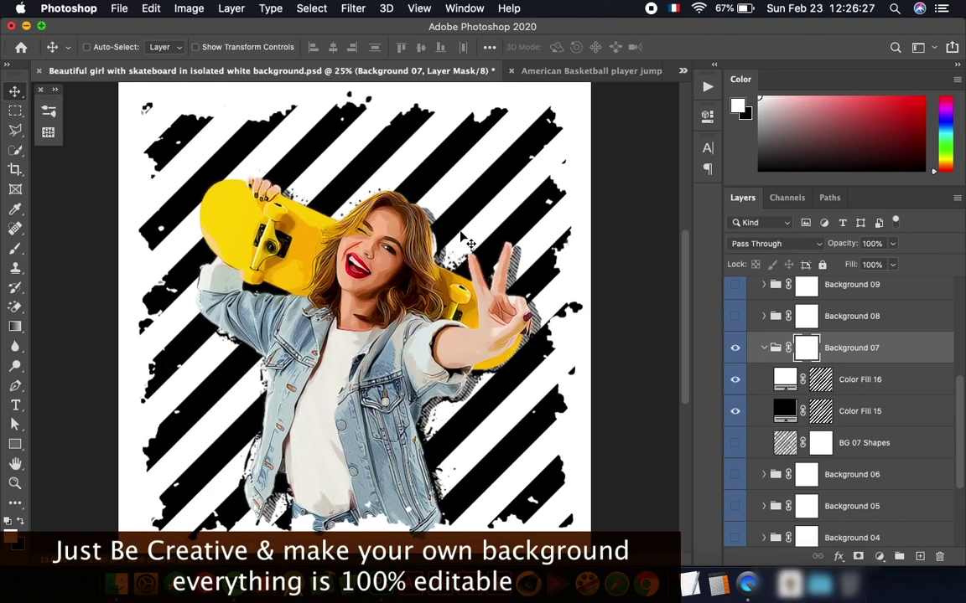
key("super+0")
Recolour Color Fill 15's black stripes to a sampled yellow-orange and collapse the background groups.
left_click(794, 406)
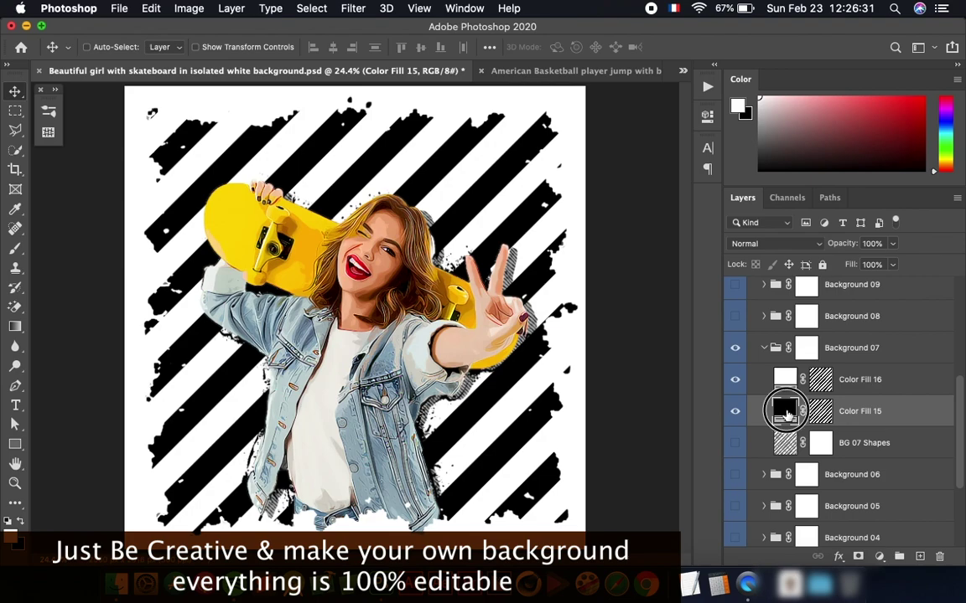
double_click(788, 411)
left_click(447, 270)
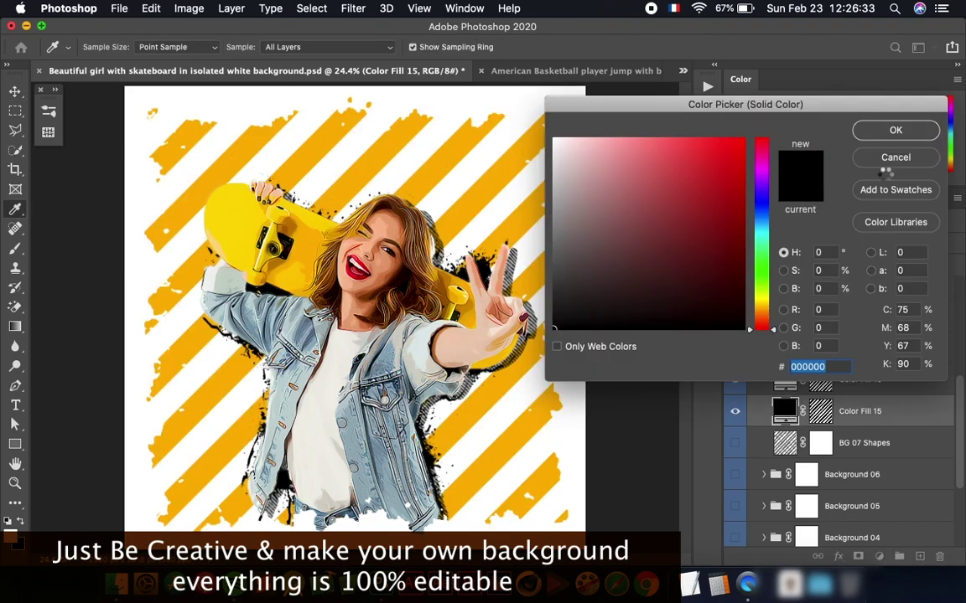
left_click(896, 133)
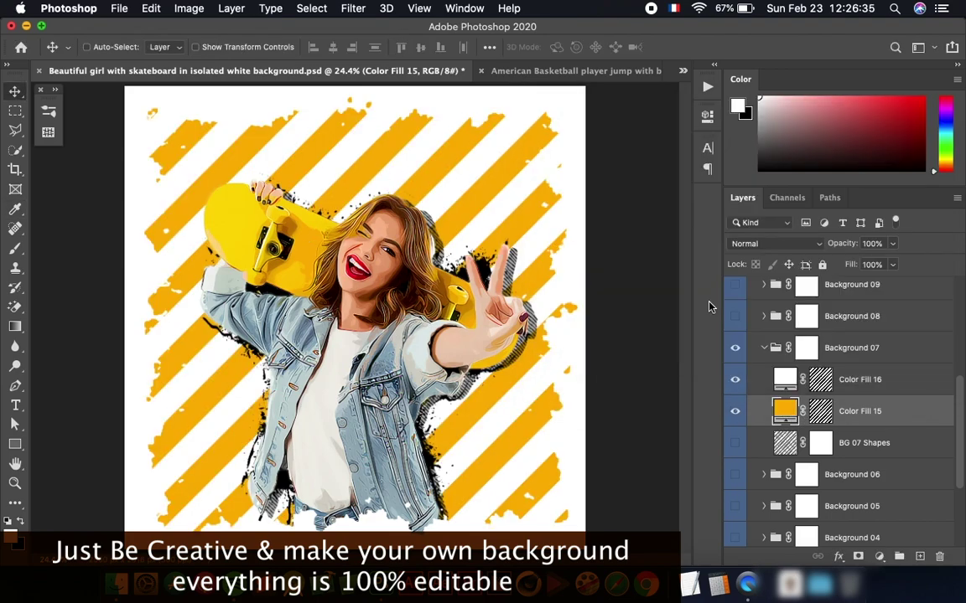
scroll(809, 379, "up", 5)
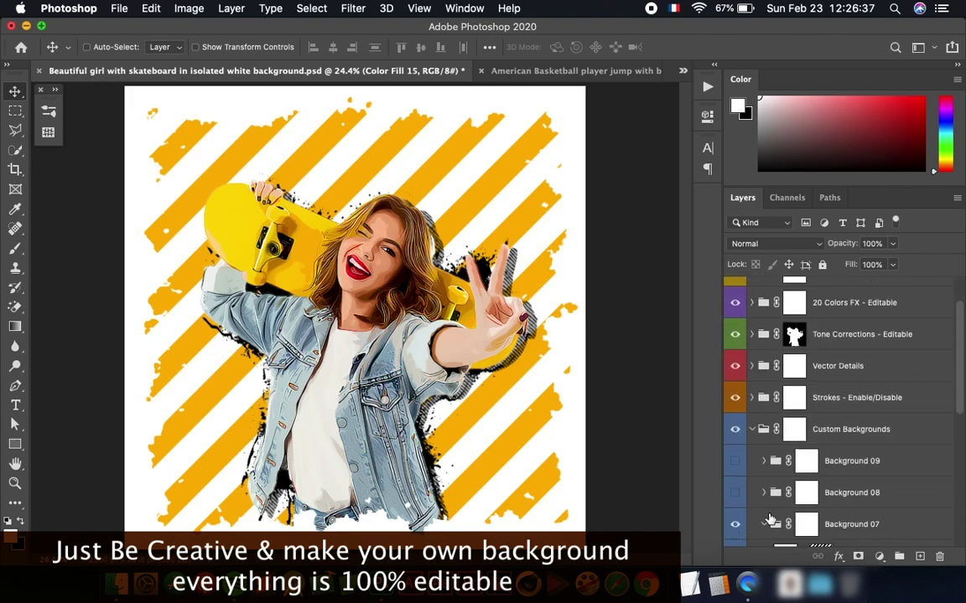
scroll(765, 503, "down", 3)
left_click(764, 456)
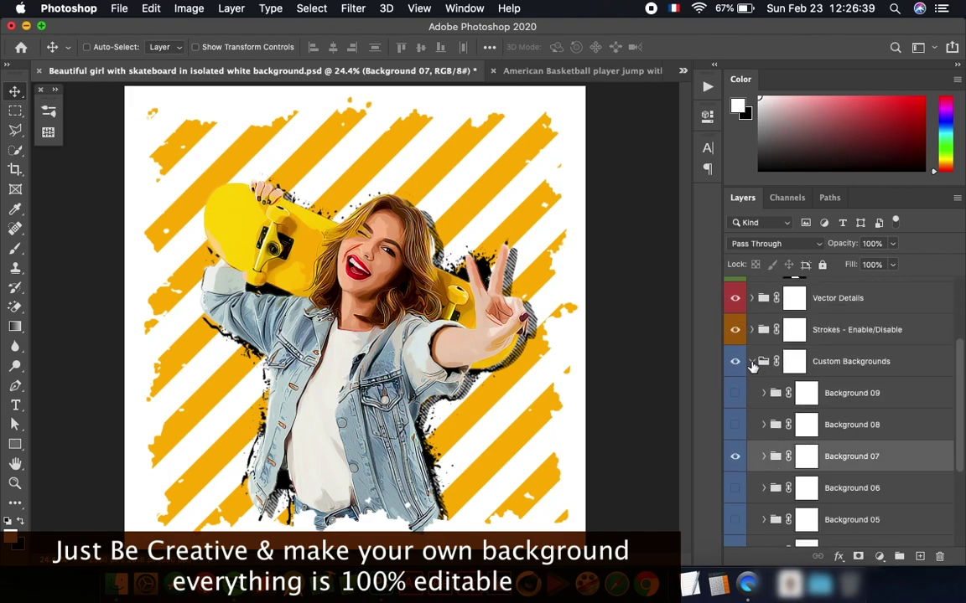
left_click(752, 364)
left_click(857, 462)
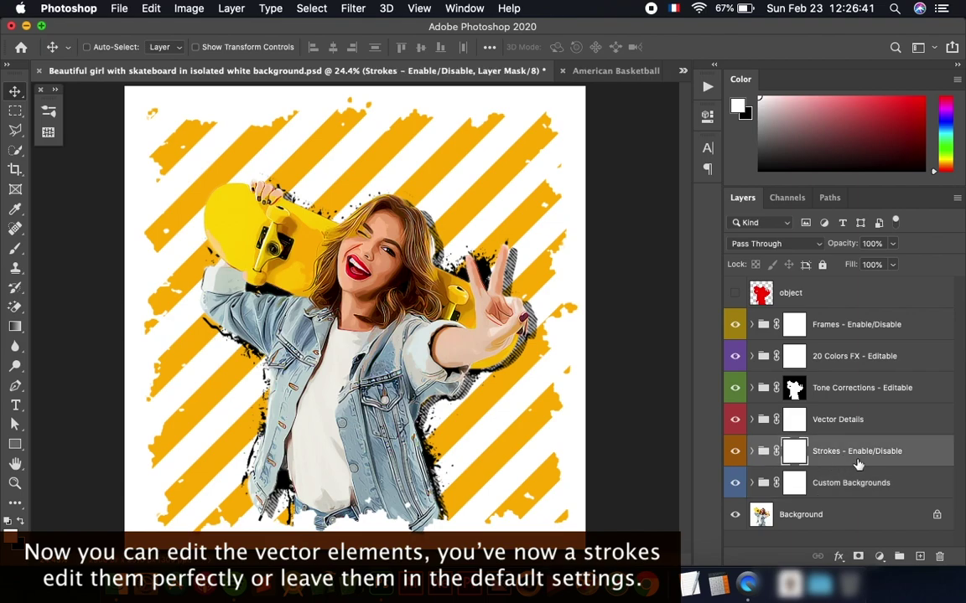
Expand the Strokes group to list its stroke layers.
left_click(751, 451)
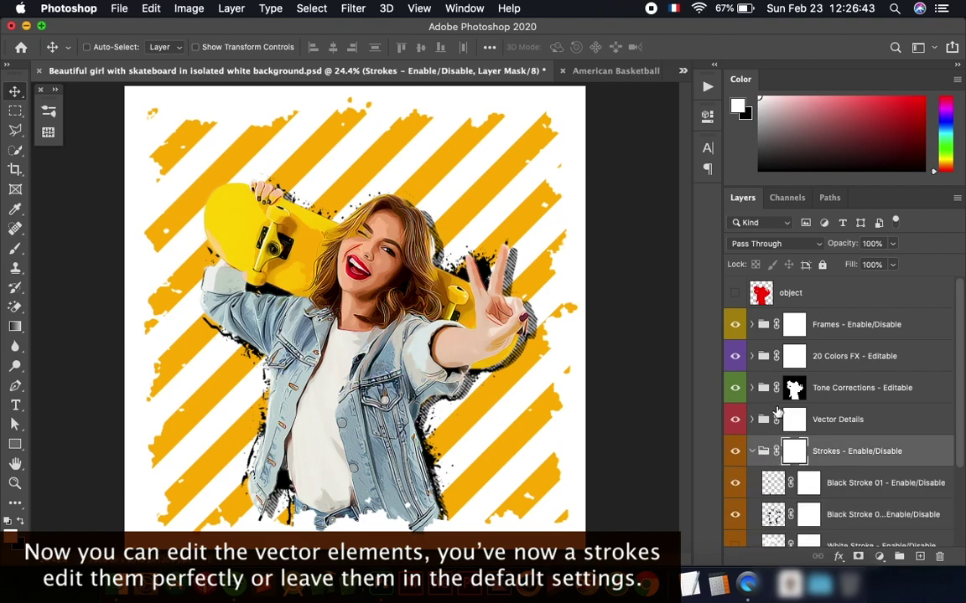
scroll(794, 387, "down", 3)
scroll(454, 277, "up", 2)
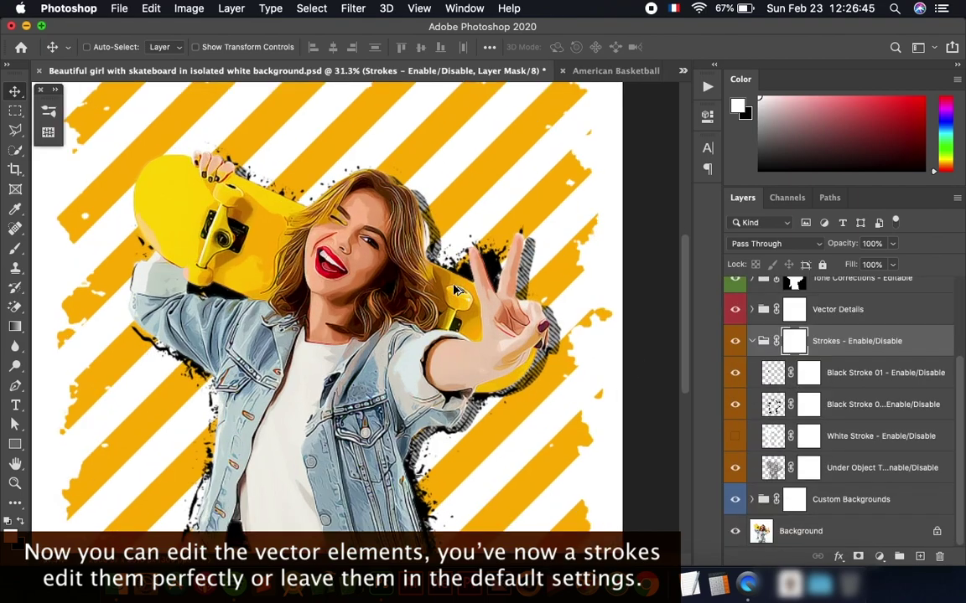
scroll(453, 289, "up", 5)
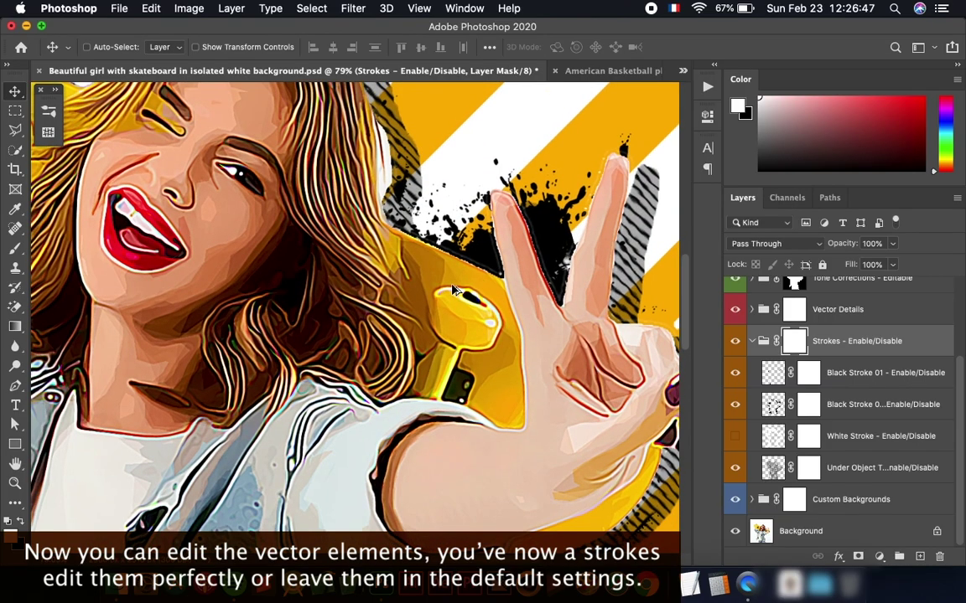
scroll(452, 289, "down", 10)
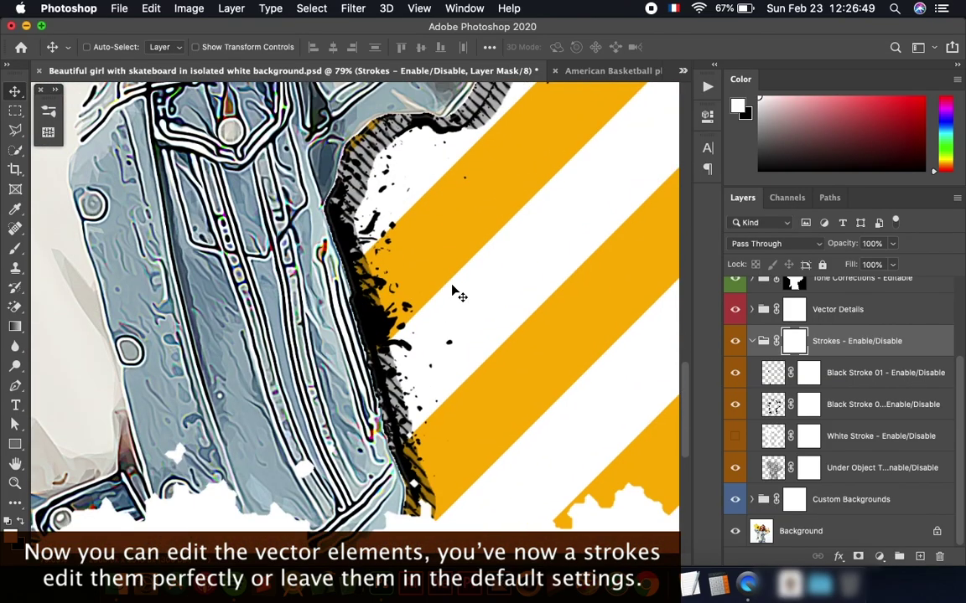
scroll(398, 276, "up", 10)
scroll(394, 234, "up", 5)
scroll(252, 293, "down", 5)
scroll(138, 323, "down", 2)
scroll(138, 322, "left", 5)
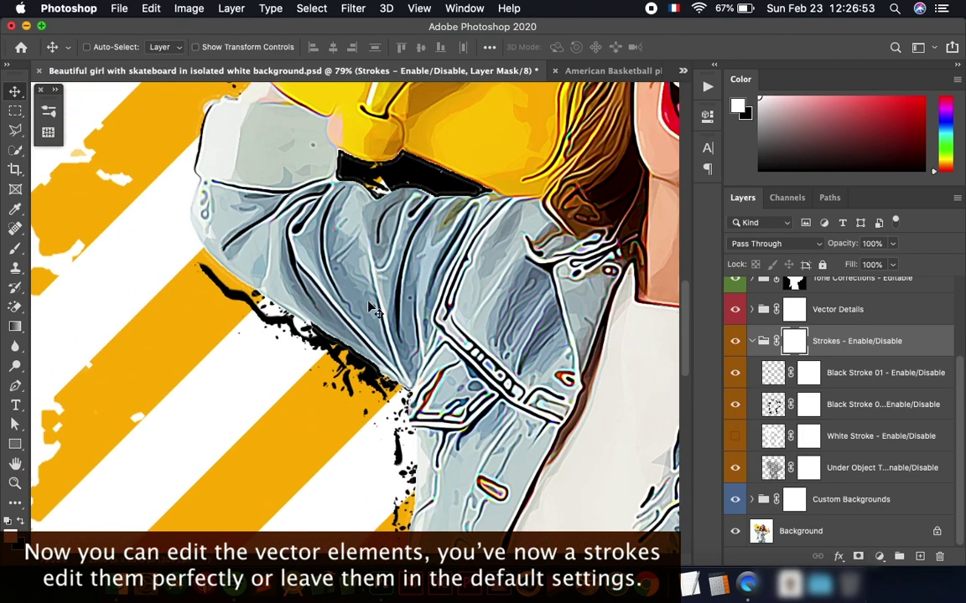
scroll(360, 301, "down", 5)
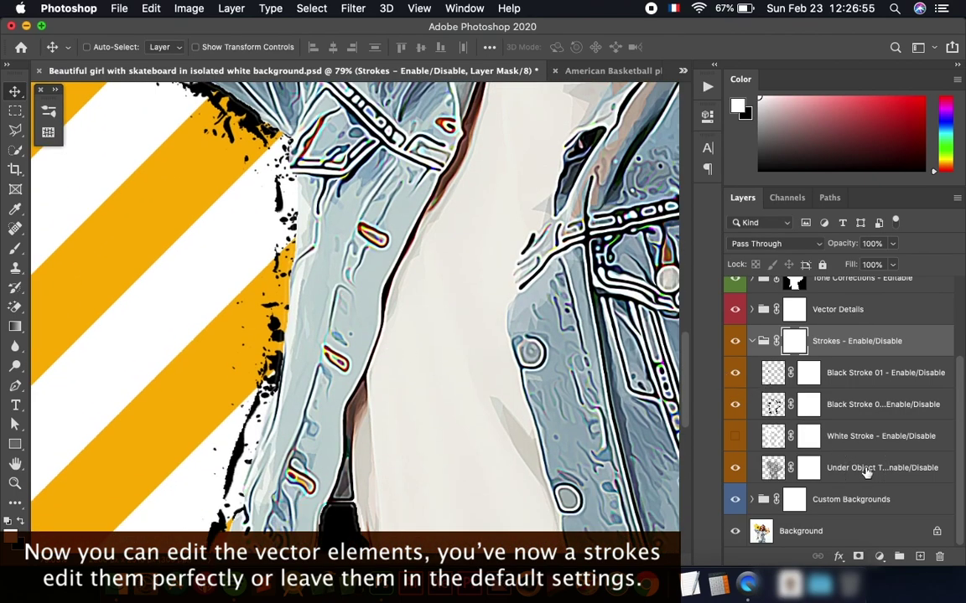
Check the Under Object Texturing hatching on and off, then shift it right beside the figure.
left_click(801, 466)
scroll(493, 383, "right", 10)
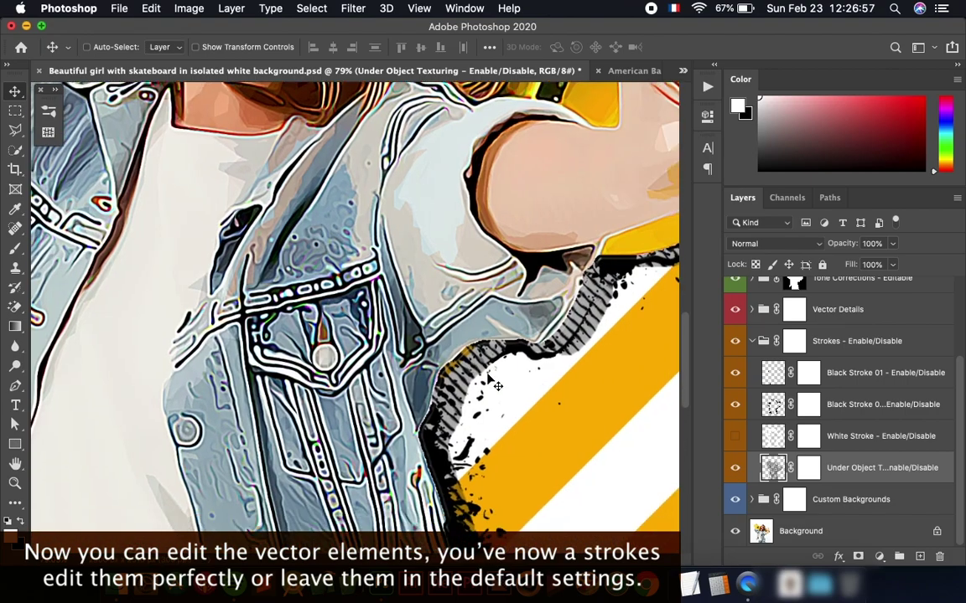
scroll(603, 419, "down", 2)
left_click(735, 469)
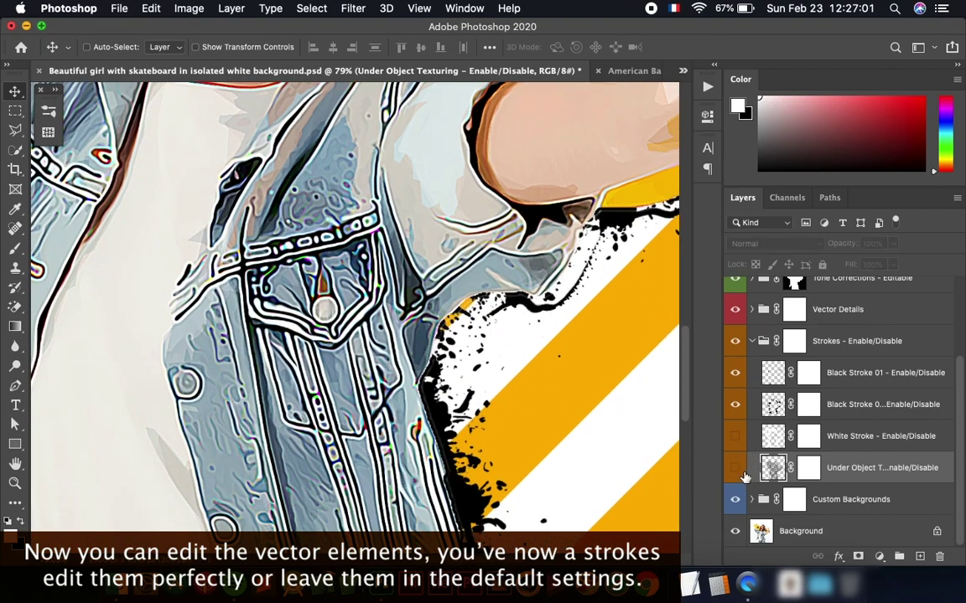
left_click(732, 469)
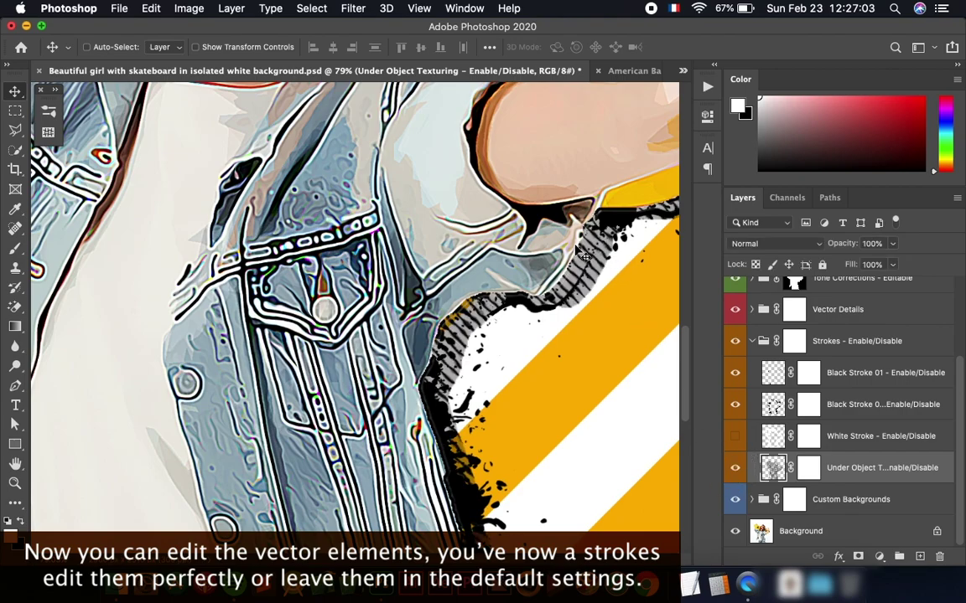
key("super+0")
key("super+0")
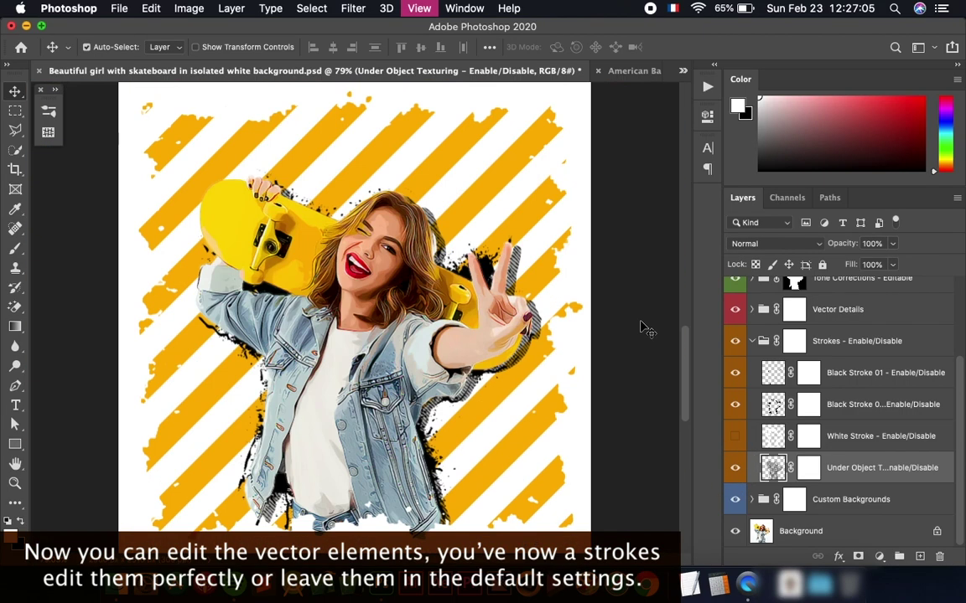
scroll(520, 325, "up", 2)
scroll(518, 323, "down", 3)
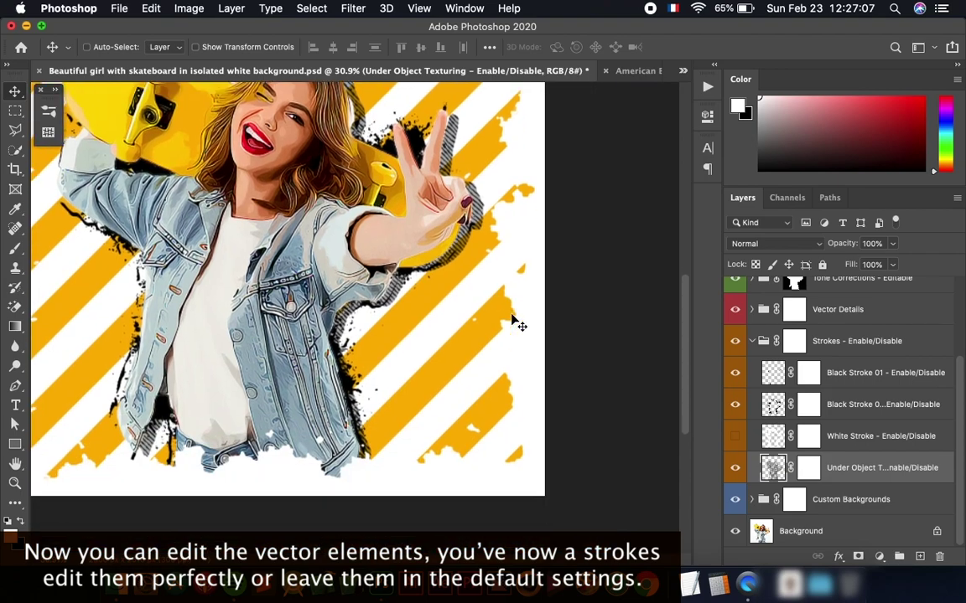
scroll(514, 324, "right", 5)
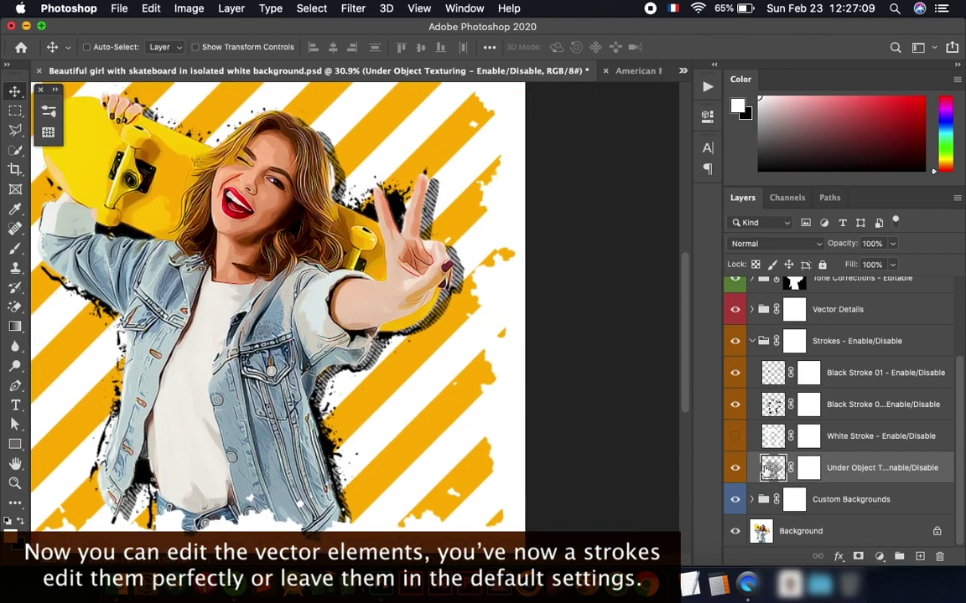
mouse_move(395, 327)
left_mouse_down()
mouse_move(449, 336)
mouse_move(444, 342)
left_mouse_up()
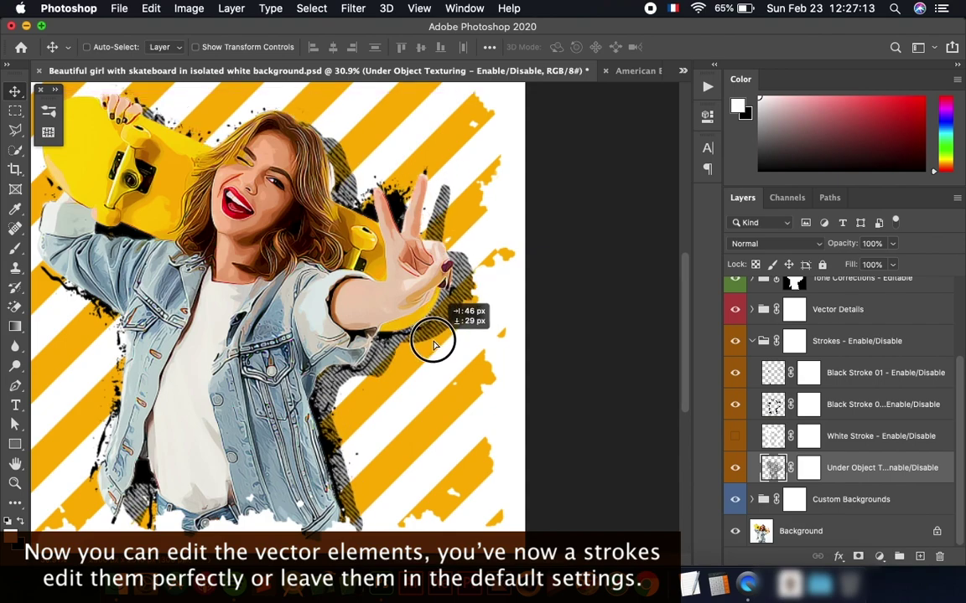
left_click_drag(444, 342, 429, 333)
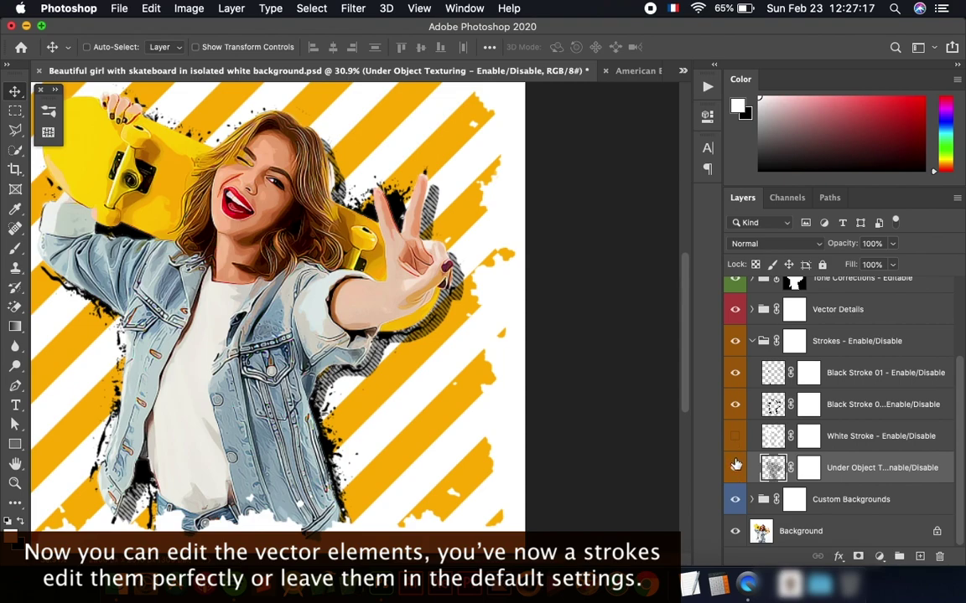
Compare the White Stroke outline and leave it hidden; check Black Stroke 02 and keep it visible.
left_click(823, 439)
left_click(732, 438)
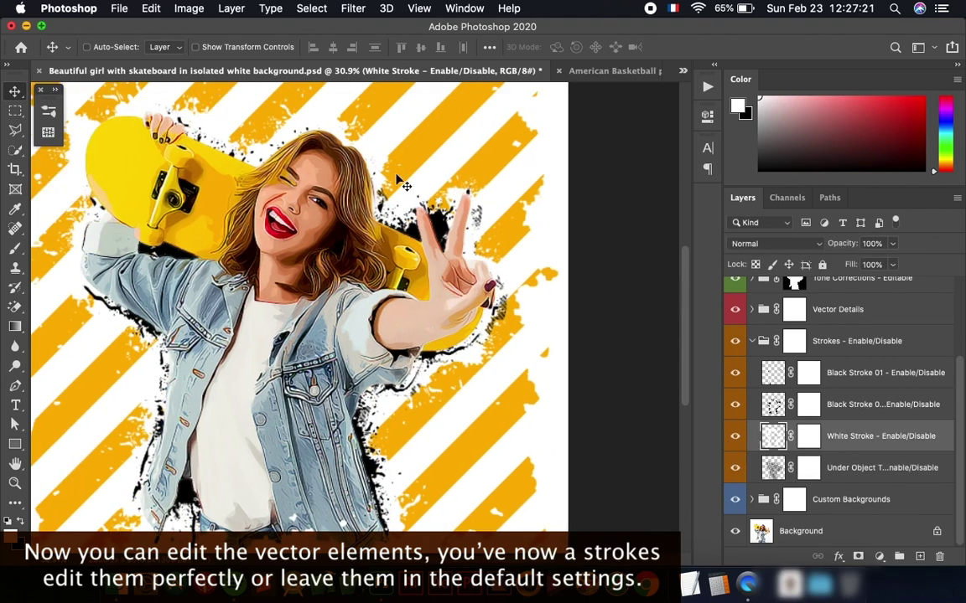
left_click(735, 441)
left_click(735, 441)
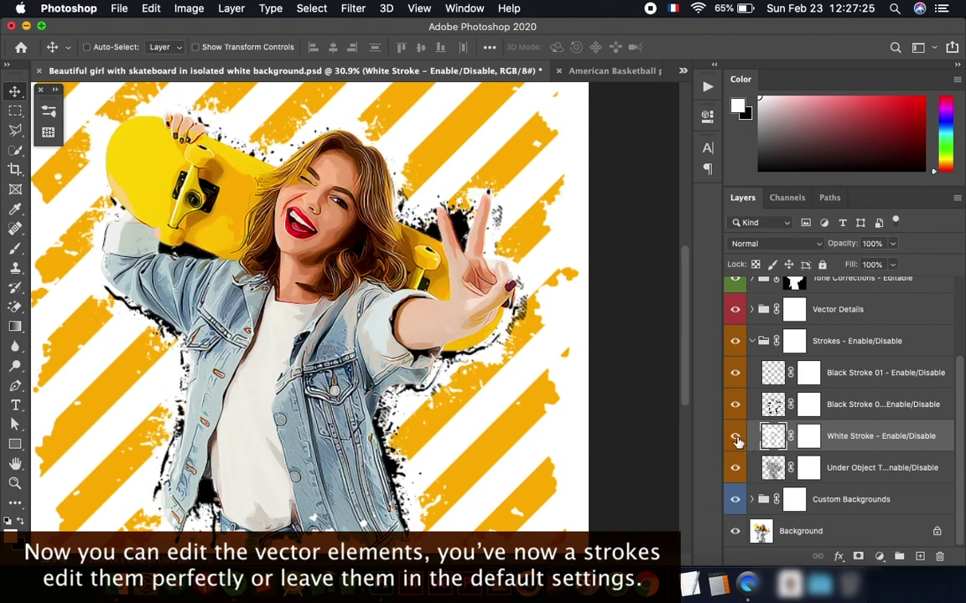
left_click(735, 435)
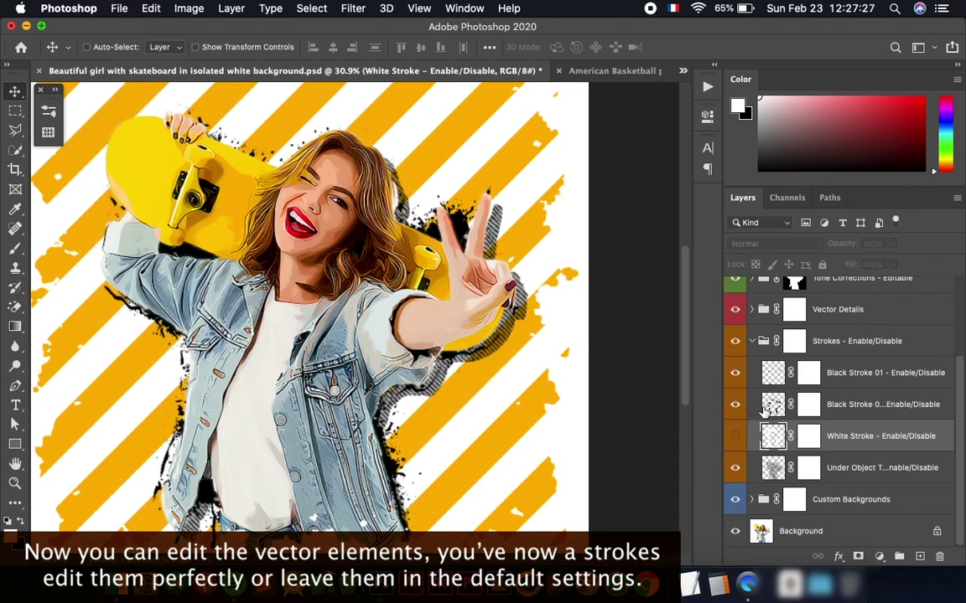
left_click(878, 406)
left_click(731, 405)
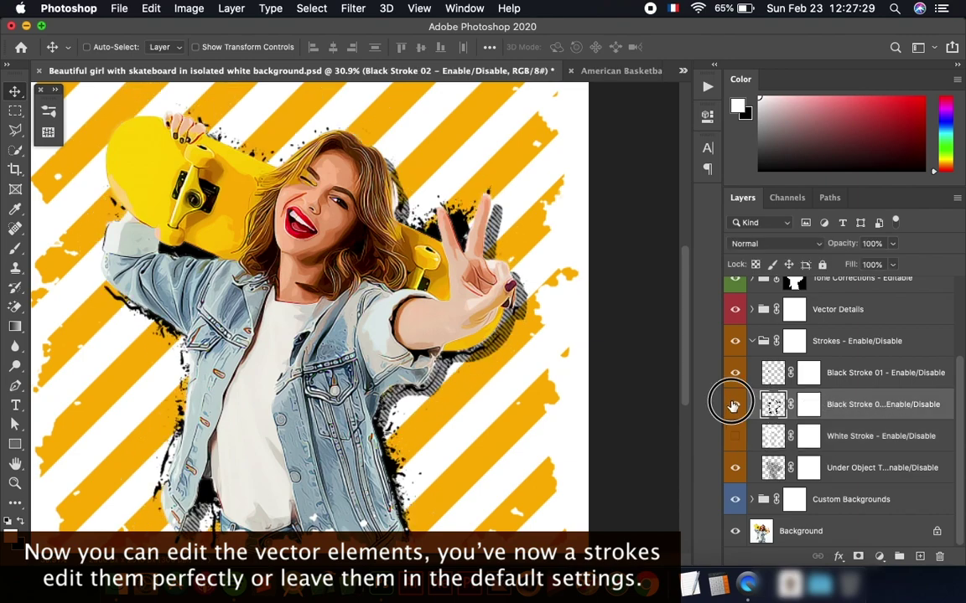
left_click(732, 405)
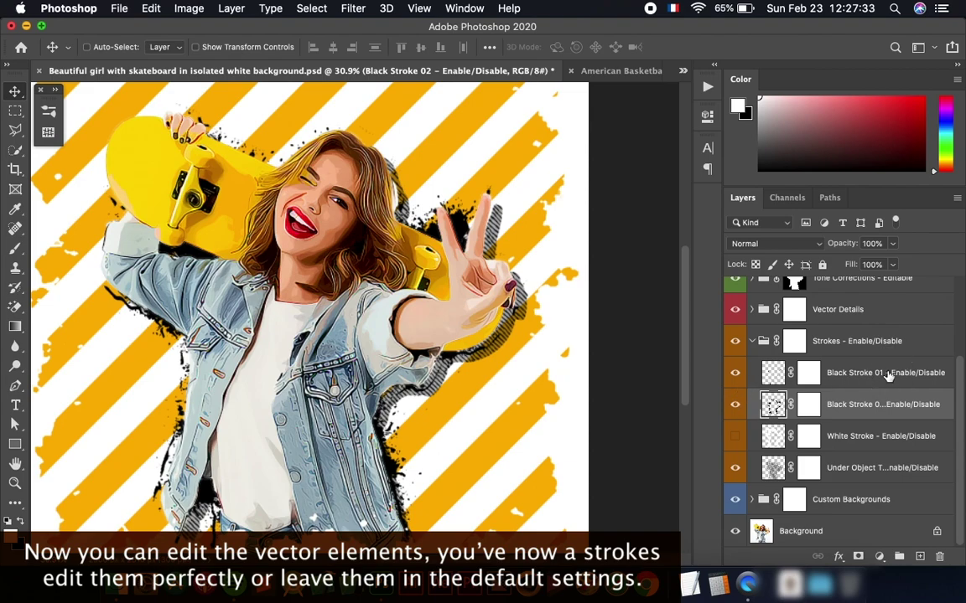
Toggle Black Stroke 01 and the whole Strokes group, keeping both visible, then fold the group.
left_click(888, 374)
left_click(733, 374)
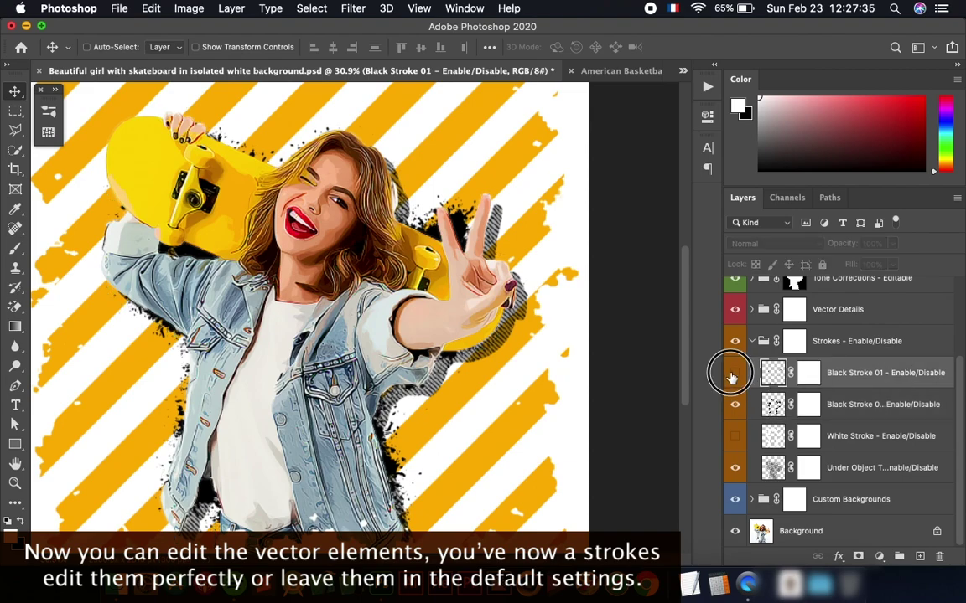
left_click(733, 375)
left_click(733, 342)
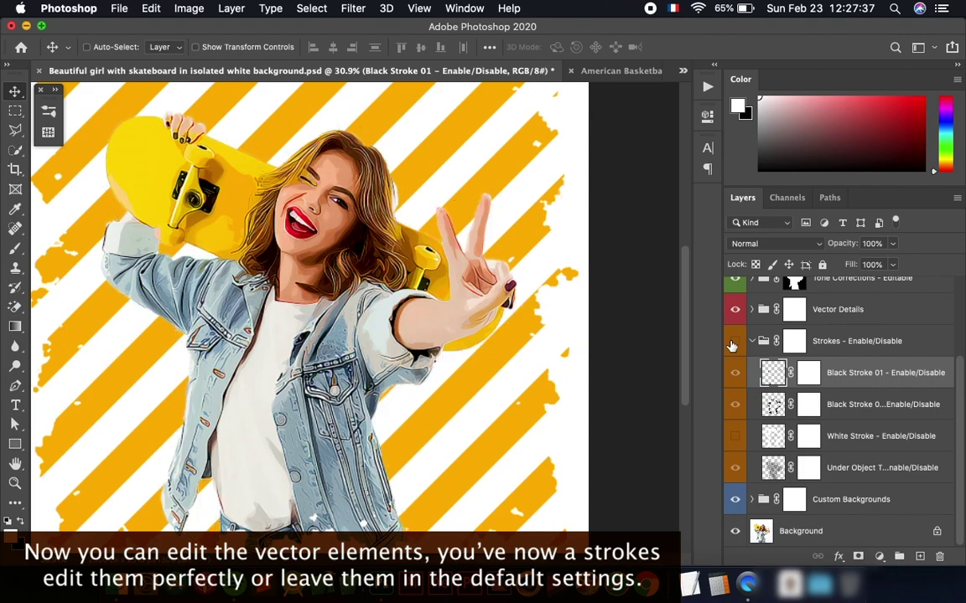
left_click(733, 342)
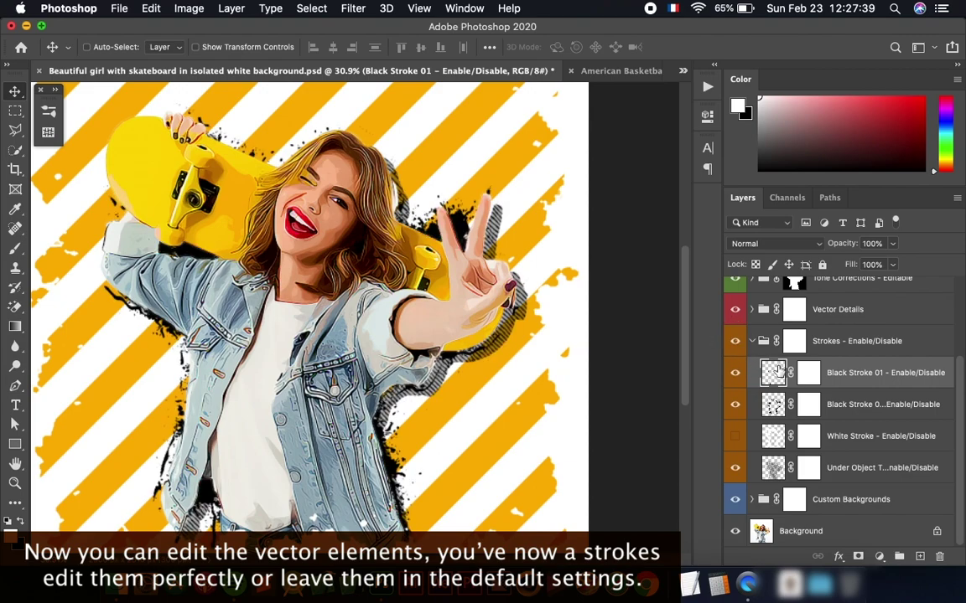
left_click(752, 341)
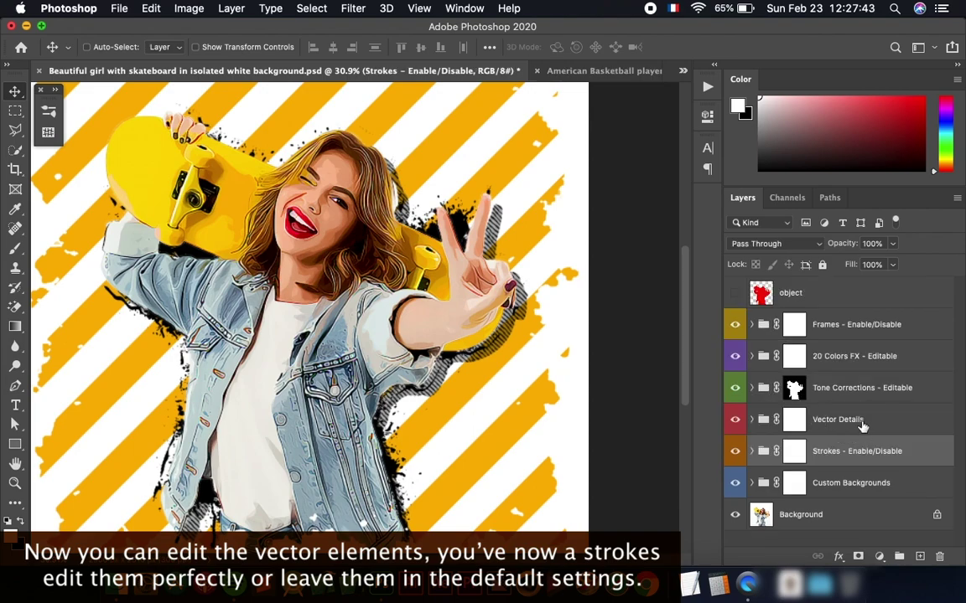
Select the group masks, expand Tone Corrections, and zoom out to the whole image.
left_click(793, 419)
left_click(794, 356)
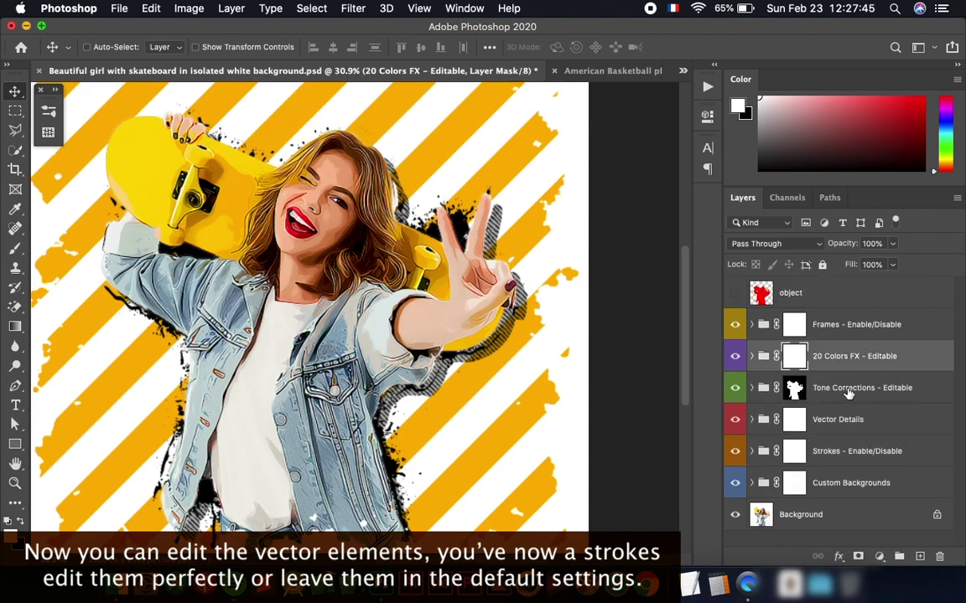
left_click(794, 388)
left_click(752, 388)
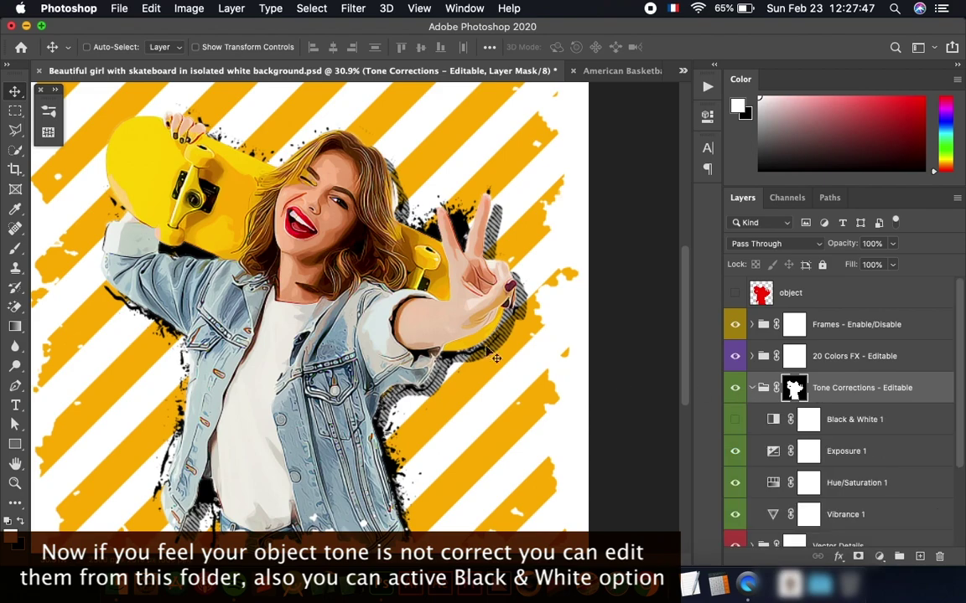
key("super+minus")
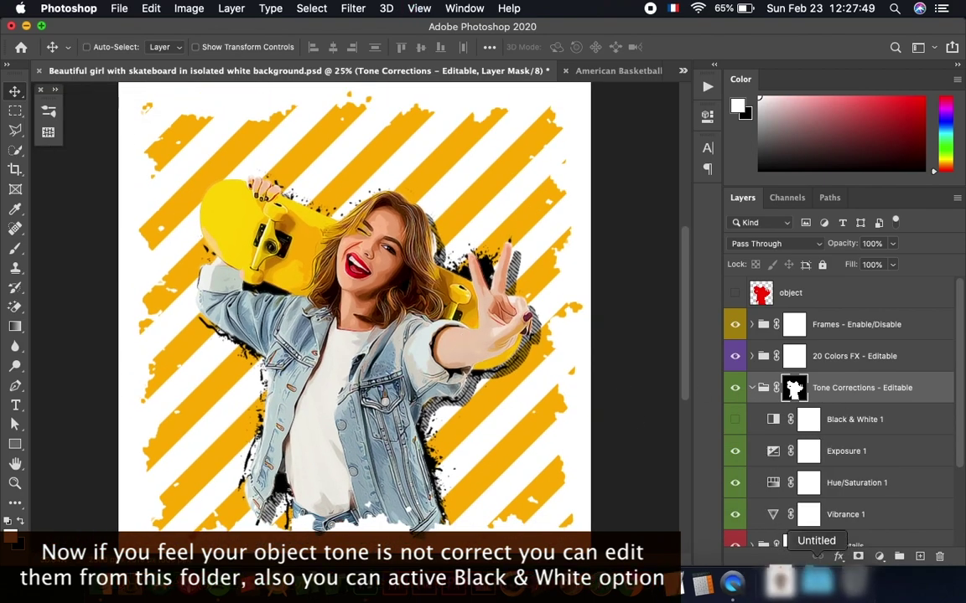
Preview Black & White 1, restore full colour, collapse Tone Corrections, and expand 20 Colors FX.
left_click(734, 419)
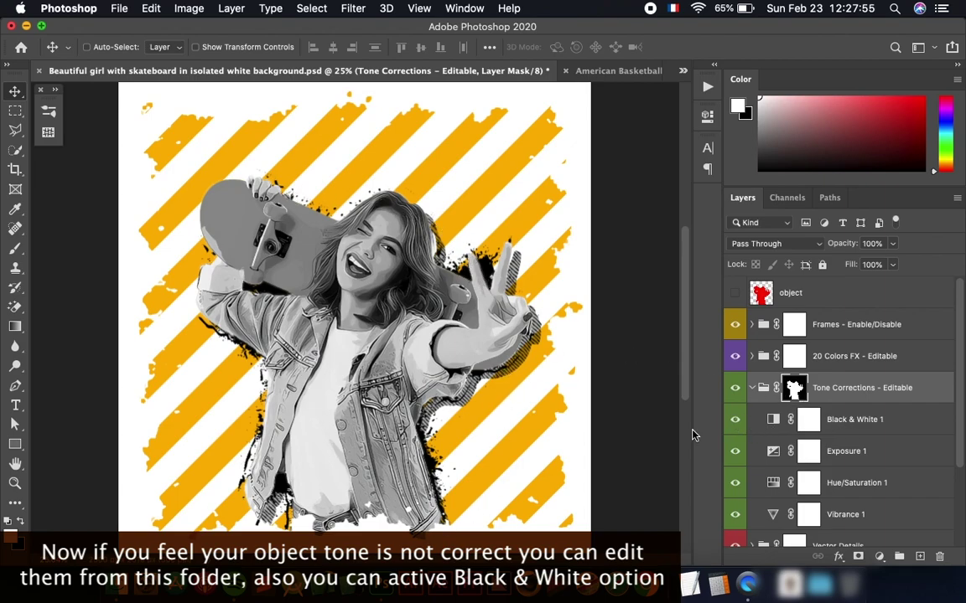
left_click(734, 424)
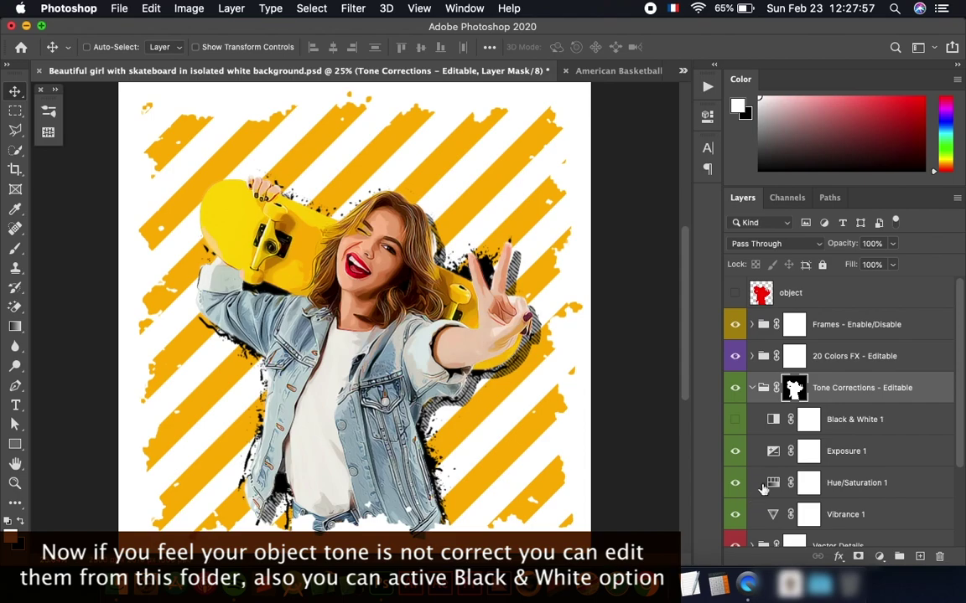
left_click(736, 390)
left_click(752, 388)
left_click(854, 356)
left_click(752, 356)
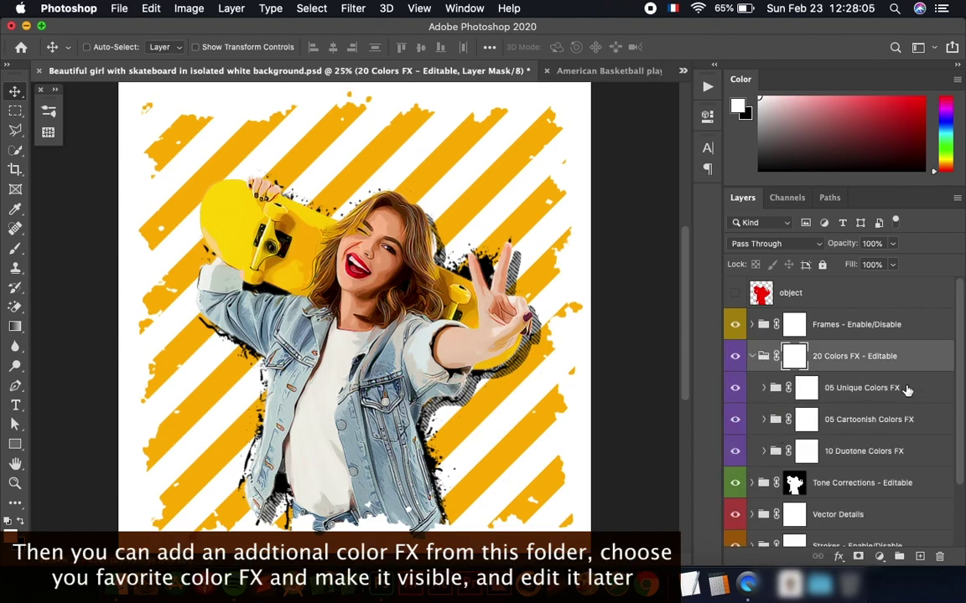
Preview and hide the red Duotone 01 and green Duotone 02 effects.
left_click(764, 451)
scroll(817, 444, "down", 1)
scroll(817, 444, "down", 4)
scroll(818, 444, "down", 5)
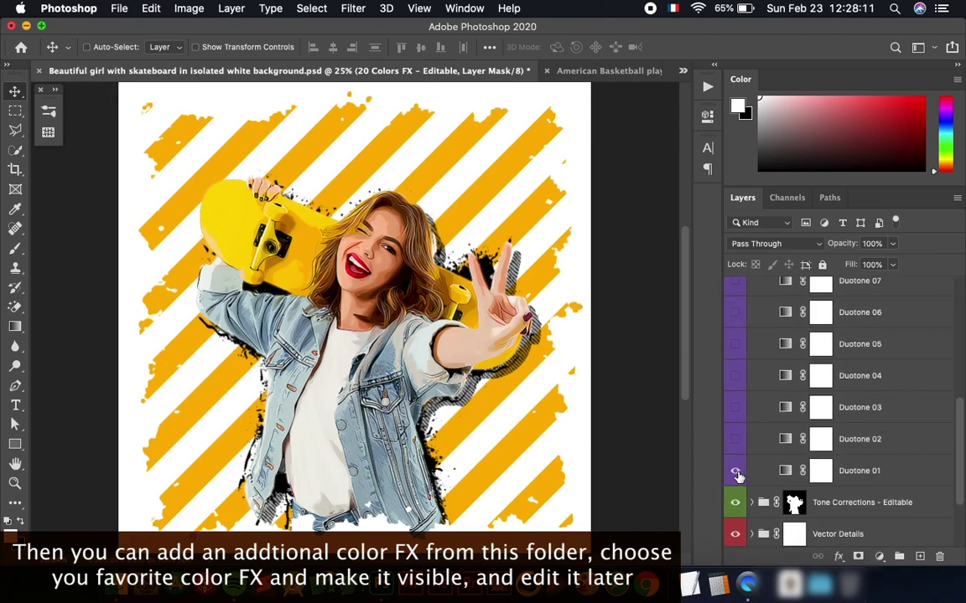
left_click(736, 472)
left_click(735, 472)
left_click(736, 441)
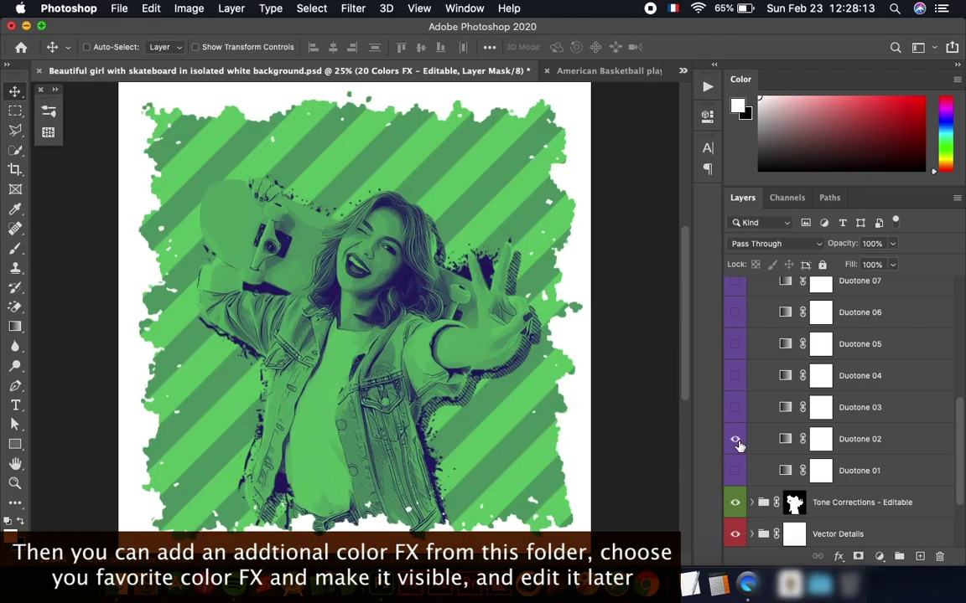
left_click(735, 439)
Preview Duotone 03, 04 and 10, then fold the duotone folder.
left_click(736, 408)
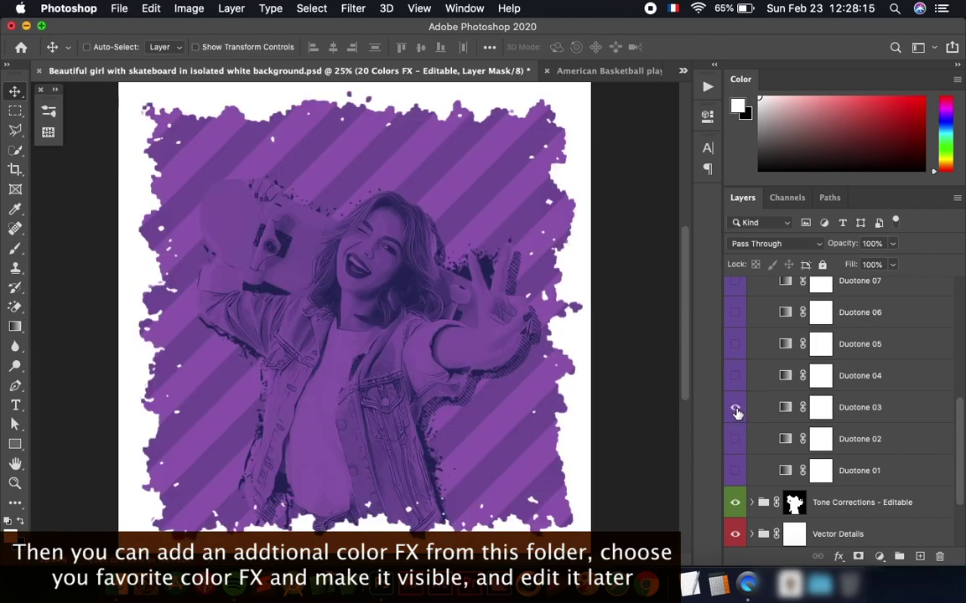
left_click(736, 376)
left_click(735, 376)
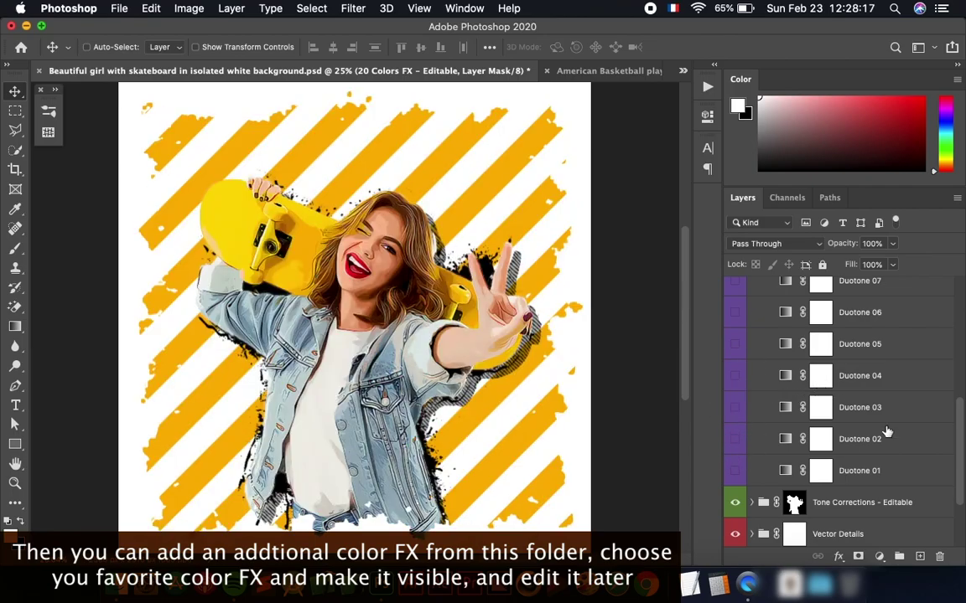
scroll(901, 423, "up", 3)
scroll(912, 436, "up", 5)
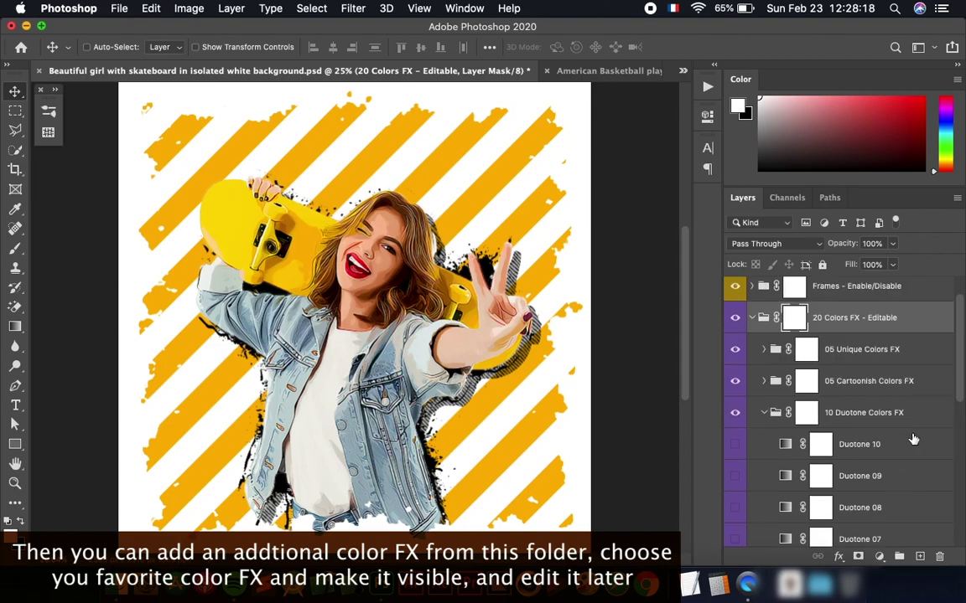
left_click(737, 448)
left_click(768, 416)
Apply the Cartoonish 01 effect, compare it on and off, then hide it.
left_click(863, 385)
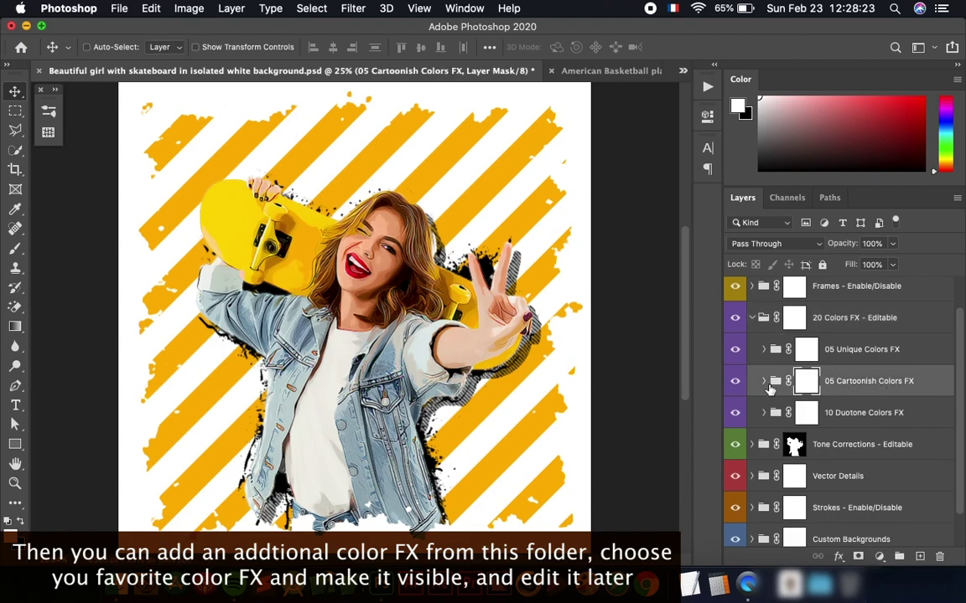
left_click(764, 381)
scroll(779, 394, "down", 5)
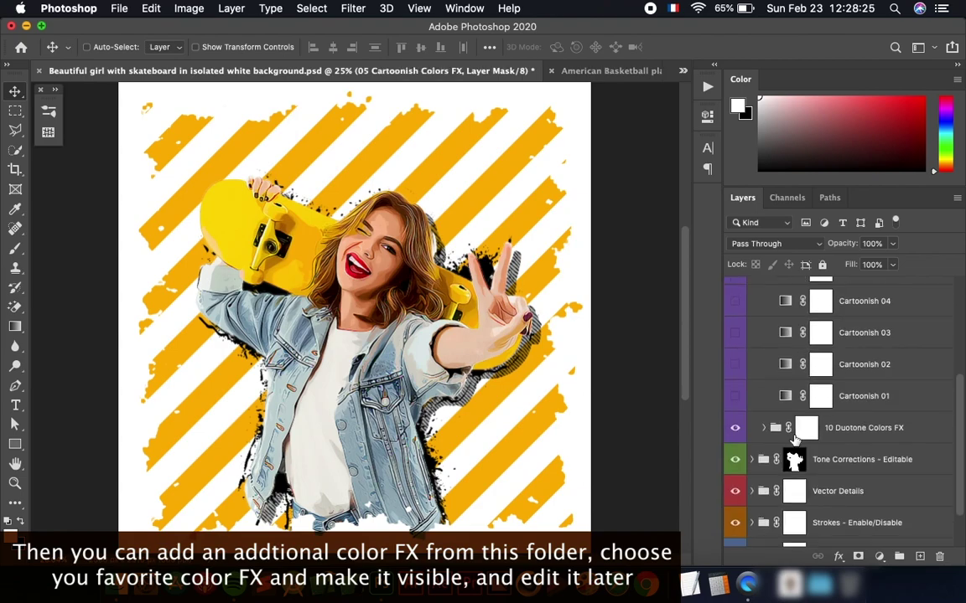
left_click(866, 399)
left_click(735, 396)
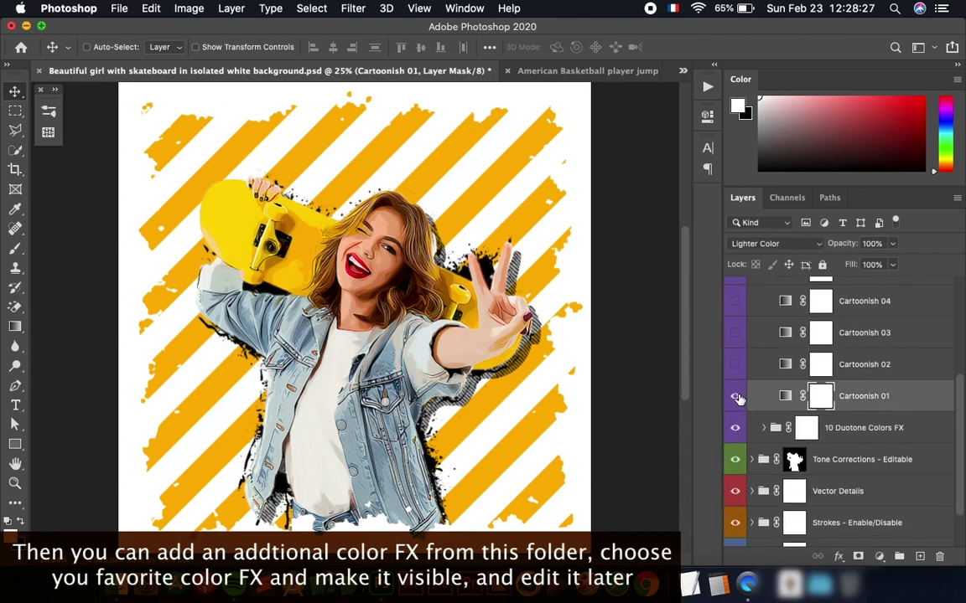
scroll(392, 292, "up", 5)
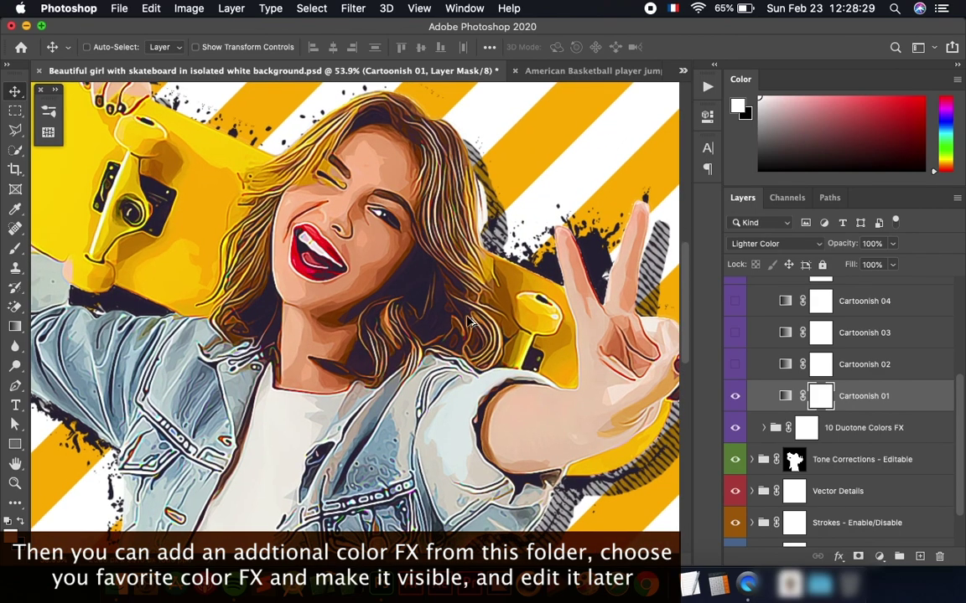
scroll(432, 293, "up", 1)
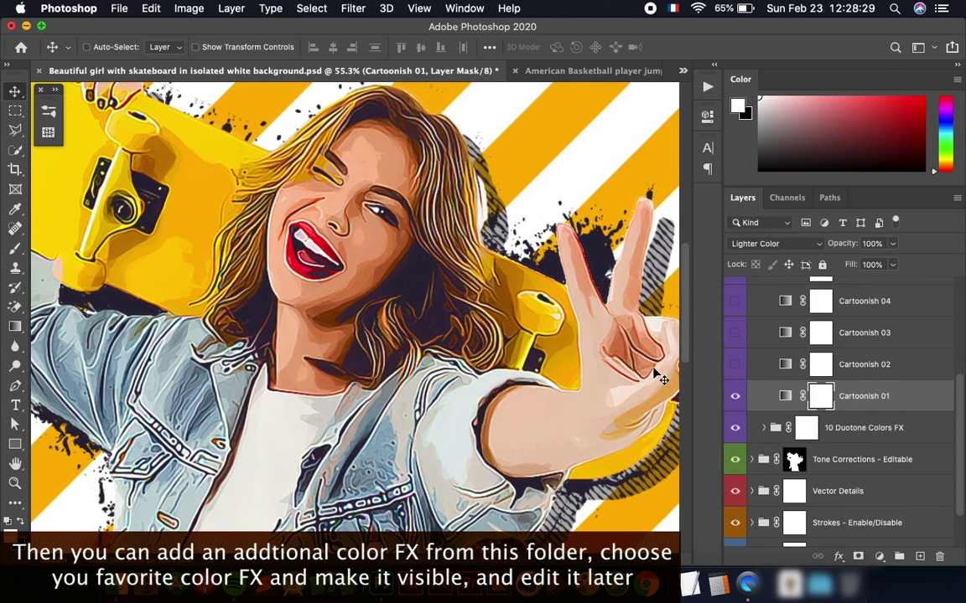
left_click(735, 398)
left_click(736, 397)
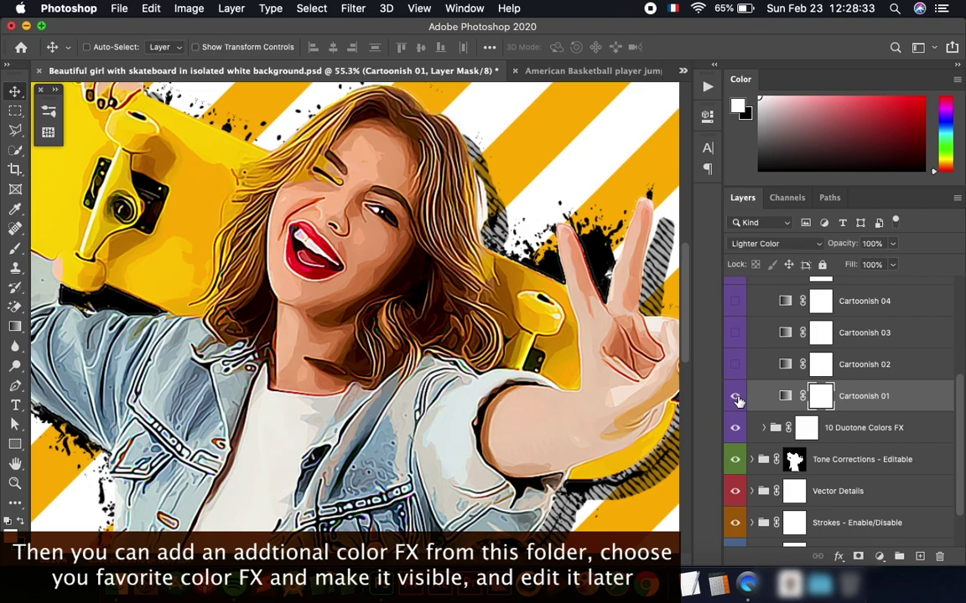
left_click(735, 396)
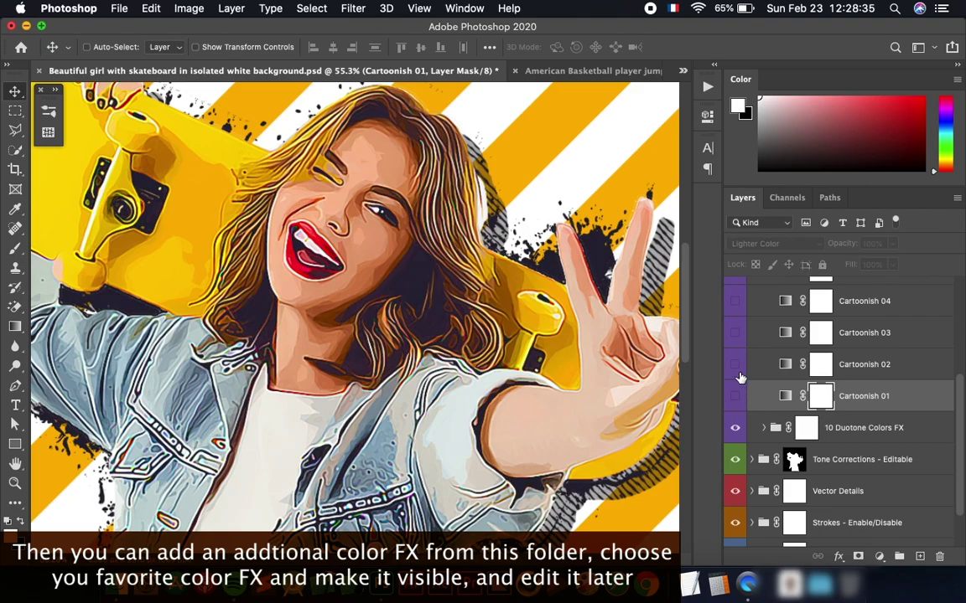
Preview the Cartoonish 02 and Cartoonish 04 effects, then hide Cartoonish 04.
left_click(735, 365)
left_click(736, 303)
left_click(560, 309, "super")
key("super+minus")
key("super+minus")
key("super+minus")
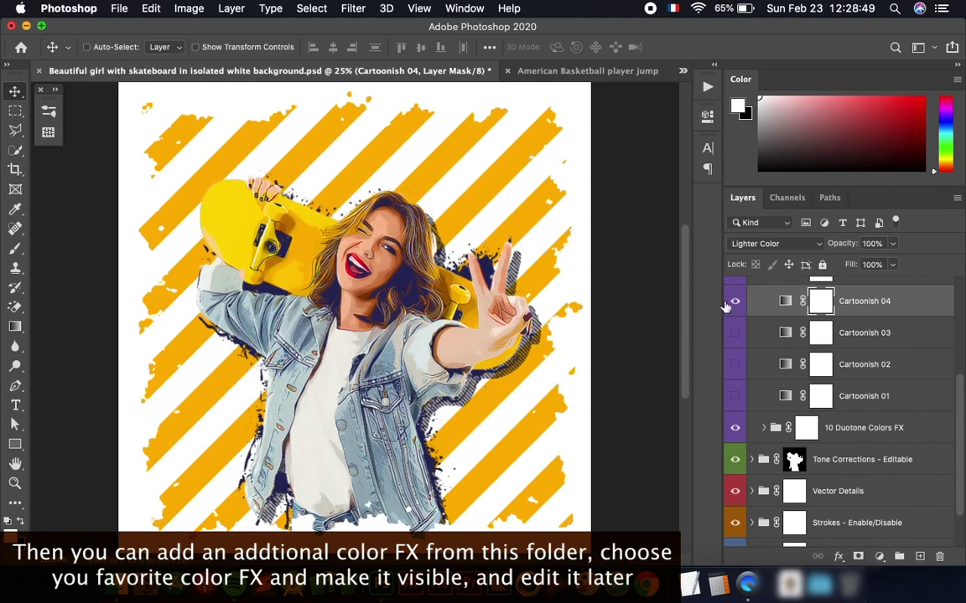
left_click(734, 301)
Apply the beige-and-pink Cartoonish 05 effect and load the girl's outline as a selection.
scroll(861, 370, "up", 5)
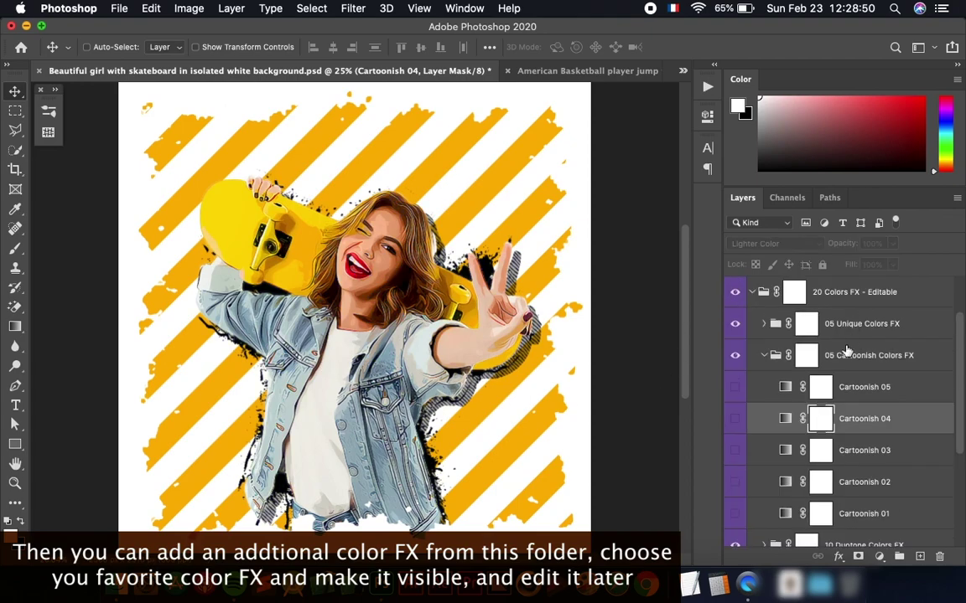
left_click(869, 387)
left_click(735, 387)
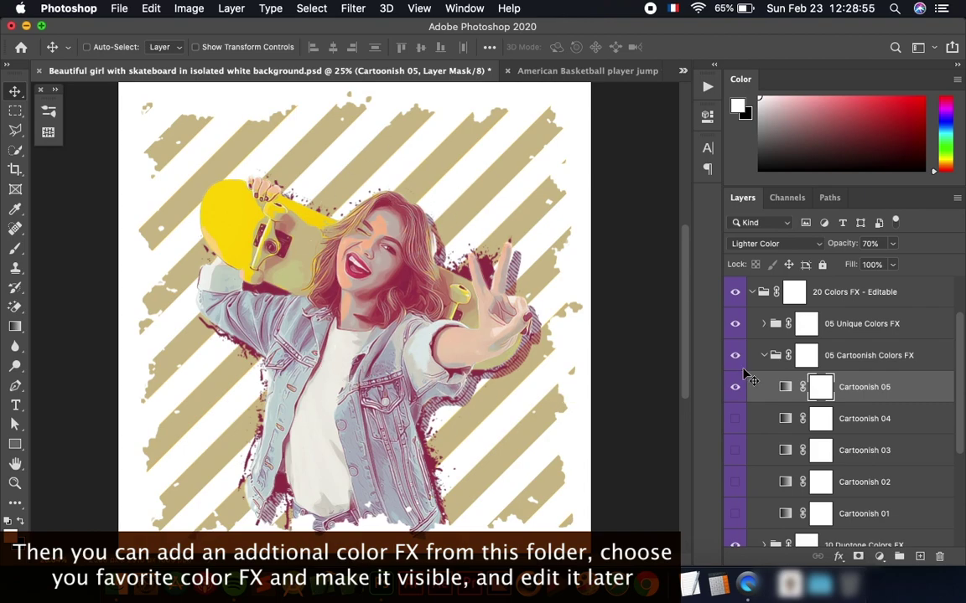
scroll(814, 400, "up", 2)
left_click(766, 298, "super")
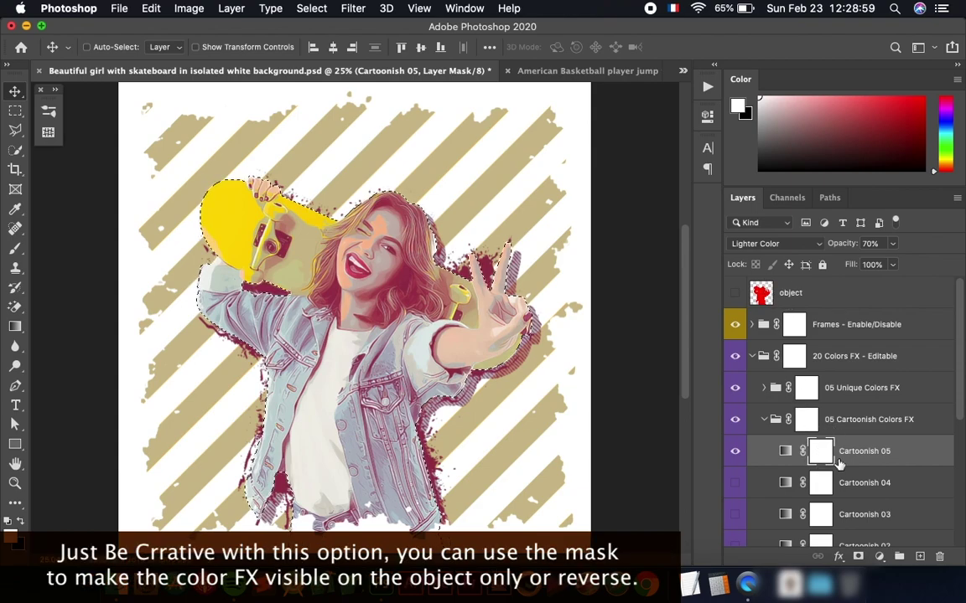
Mask the Cartoonish colour effect off the girl in the group mask, then deselect.
left_click(813, 440, "super")
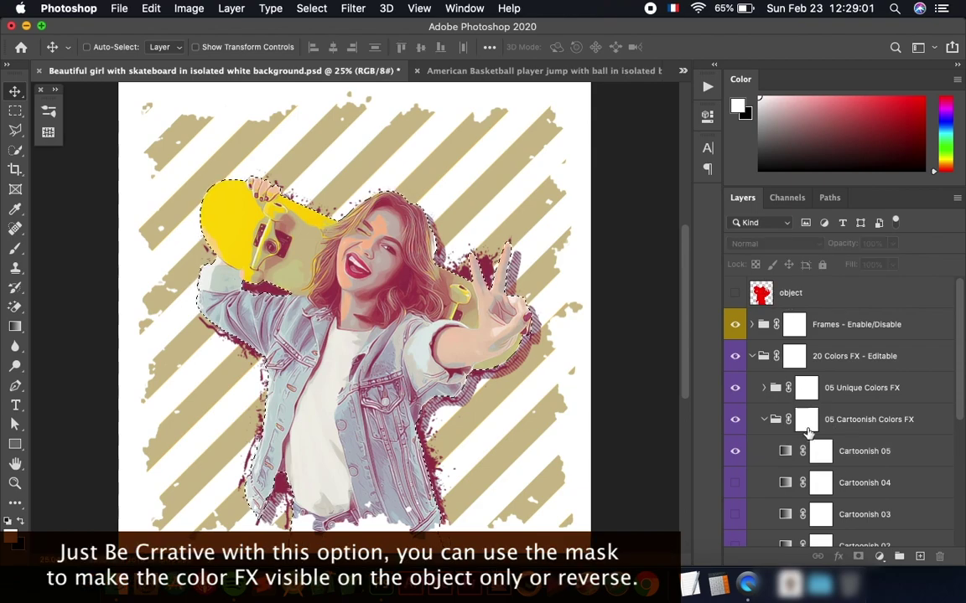
left_click(807, 421)
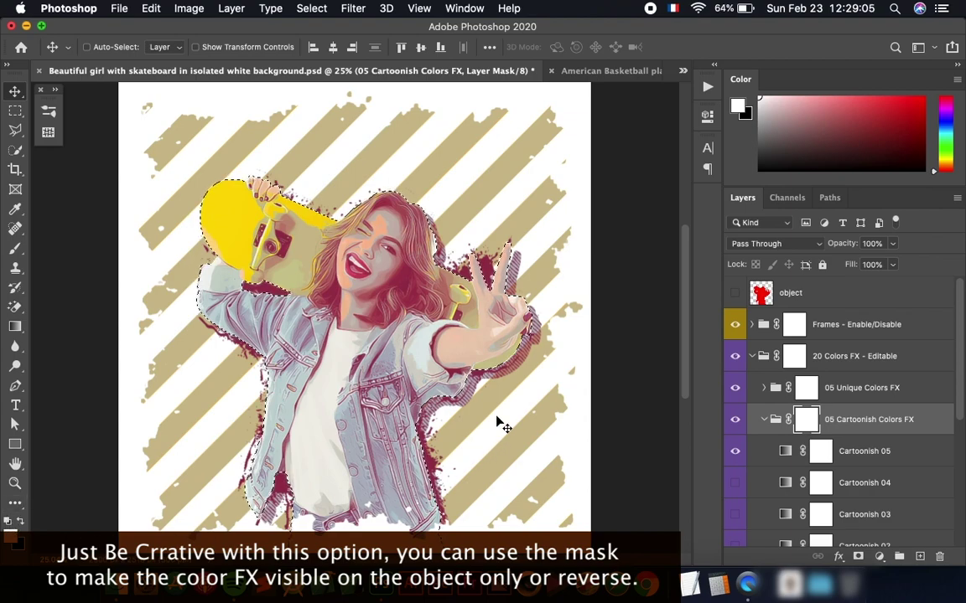
key("super")
key("super+BackSpace")
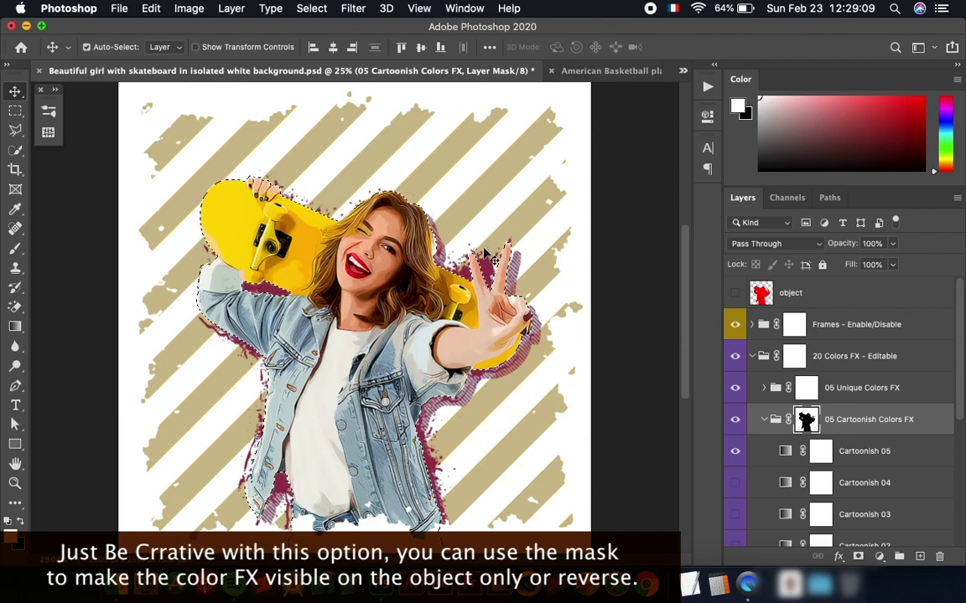
key("super+d")
Compare Cartoonish 05 on and off, invert the group's mask, and hide 05 Cartoonish Colors FX.
left_click(736, 451)
left_click(736, 451)
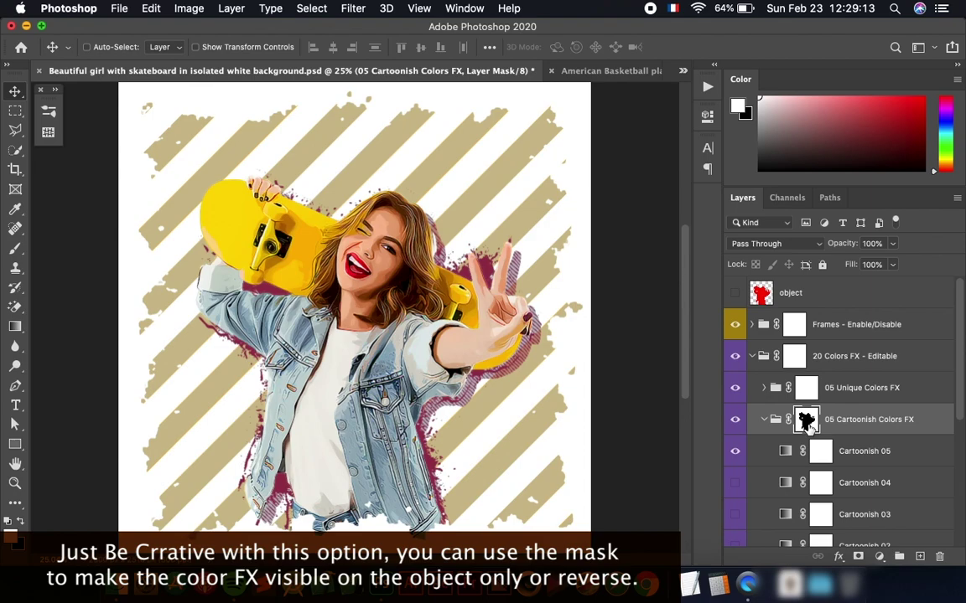
left_click_drag(807, 423, 807, 425)
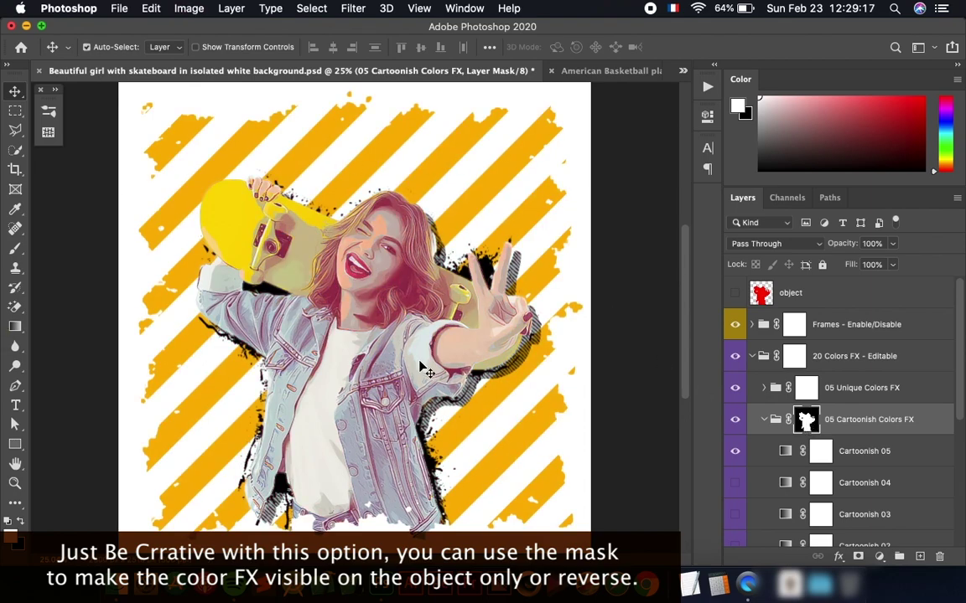
key("super+i")
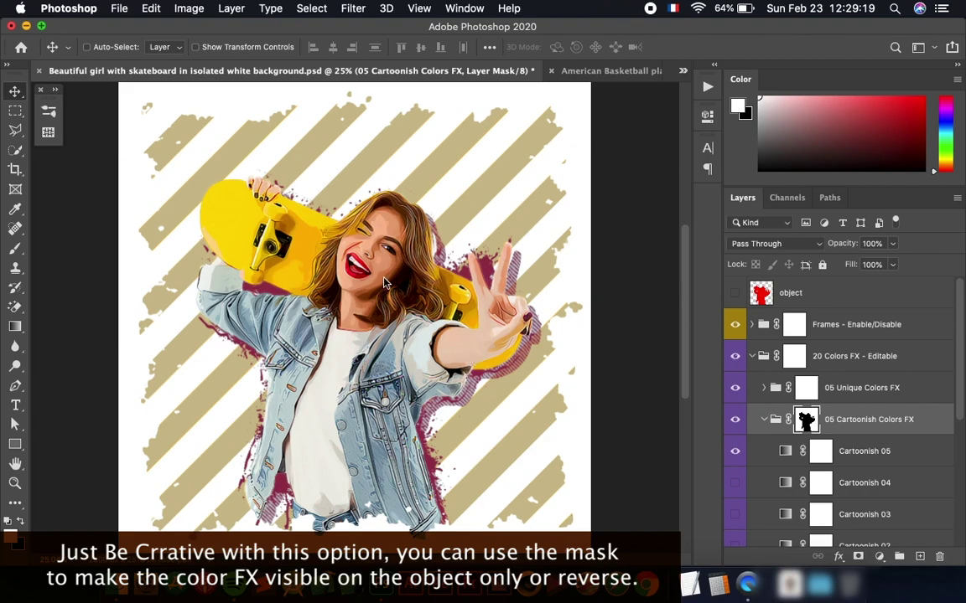
left_click(737, 422)
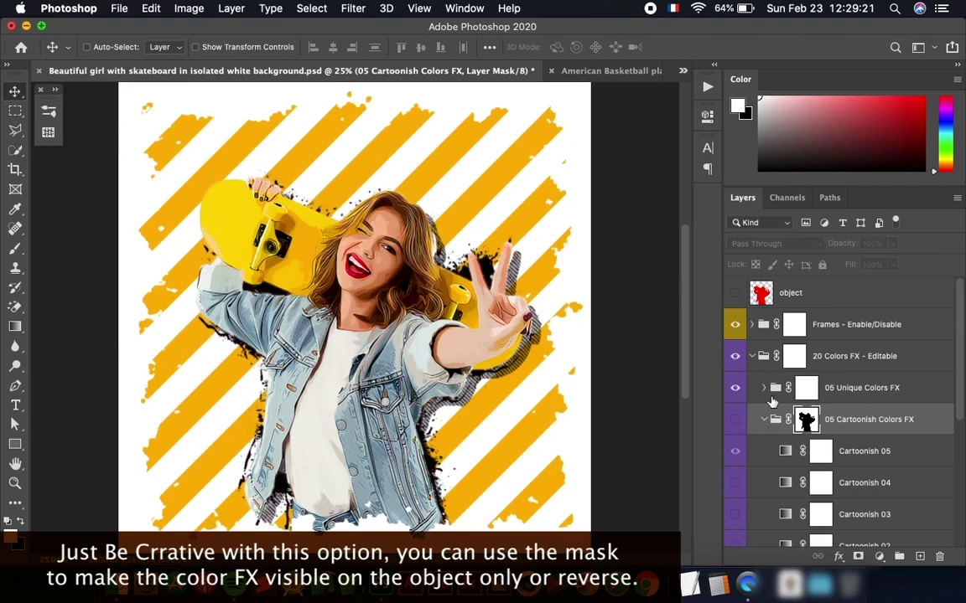
left_click(766, 390)
Preview and hide the Unique 01 and Unique 02 colour effects.
left_click(863, 394)
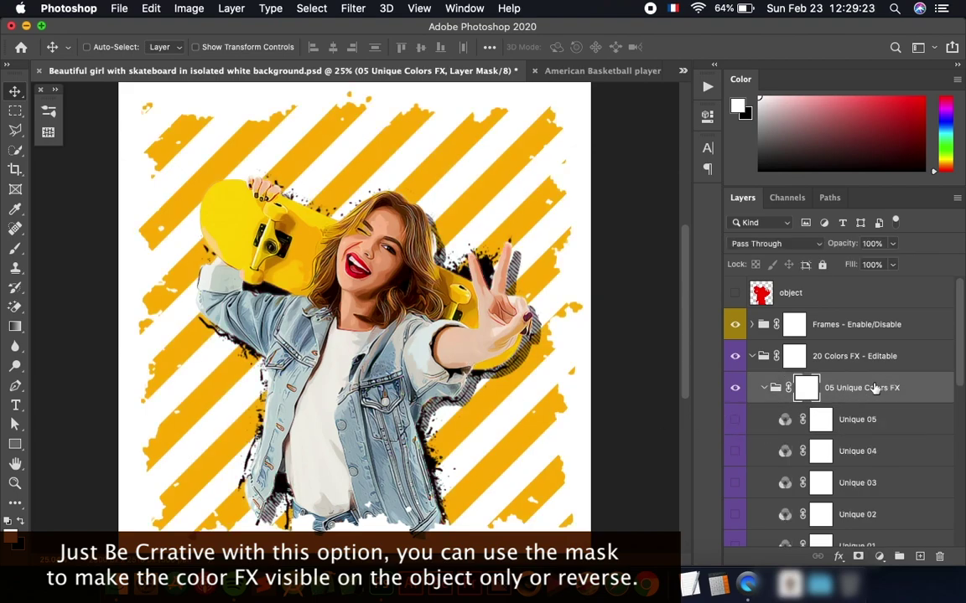
scroll(851, 394, "down", 2)
left_click(735, 494)
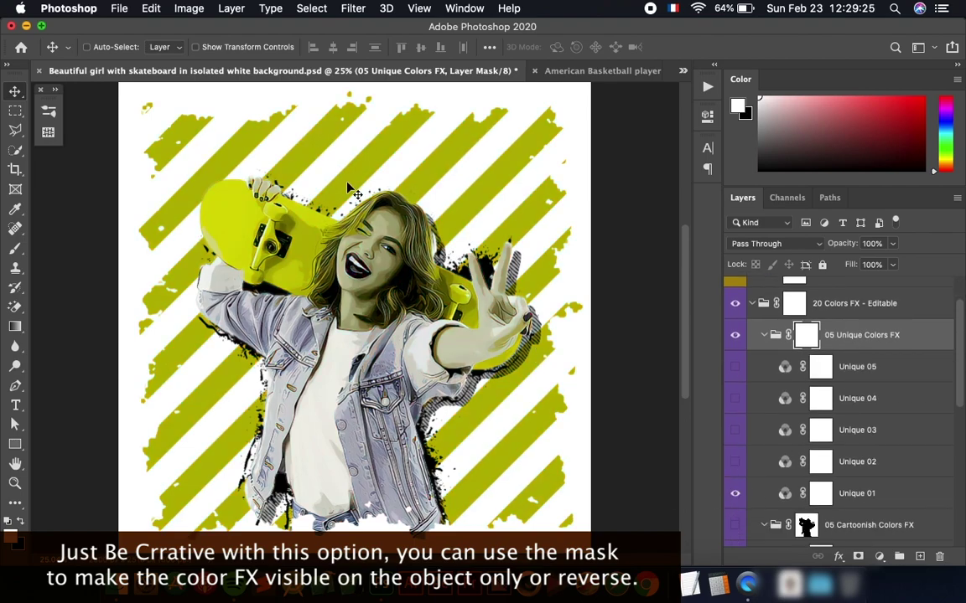
left_click(734, 493)
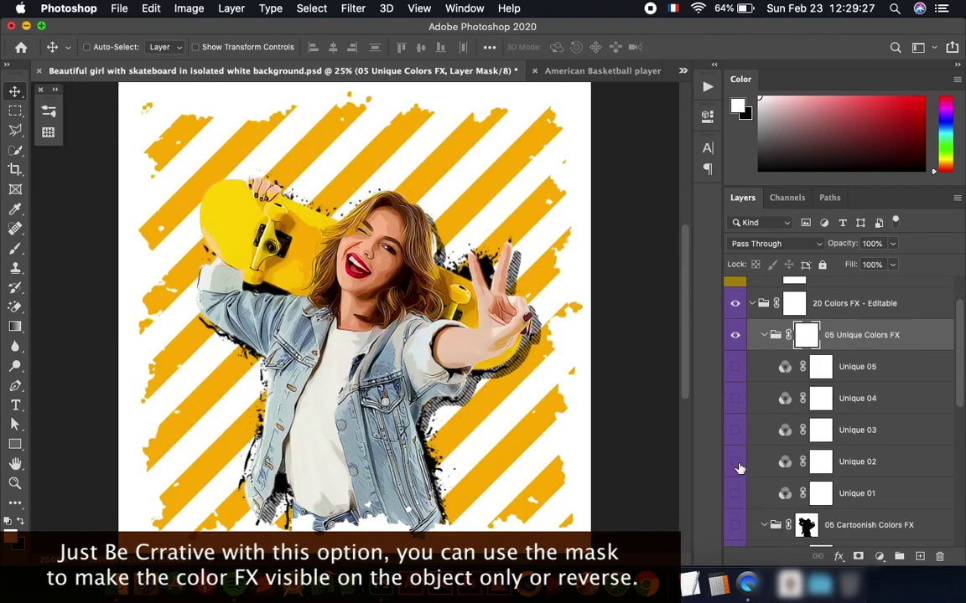
left_click(735, 462)
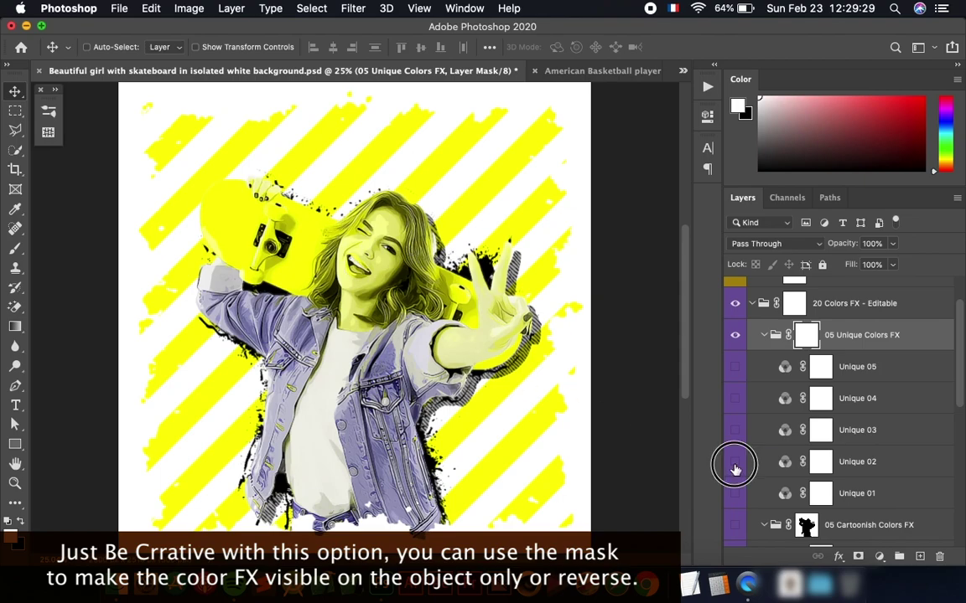
left_click(735, 462)
Limit Unique 03 to the girl by filling its mask within her outline and inverting it.
left_click(735, 430)
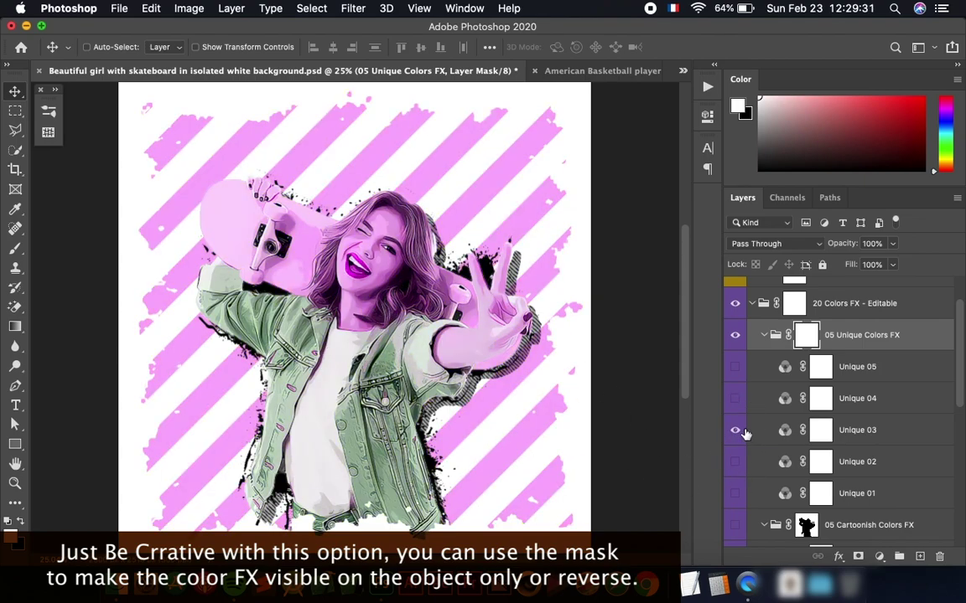
left_click(821, 430)
scroll(746, 386, "up", 2)
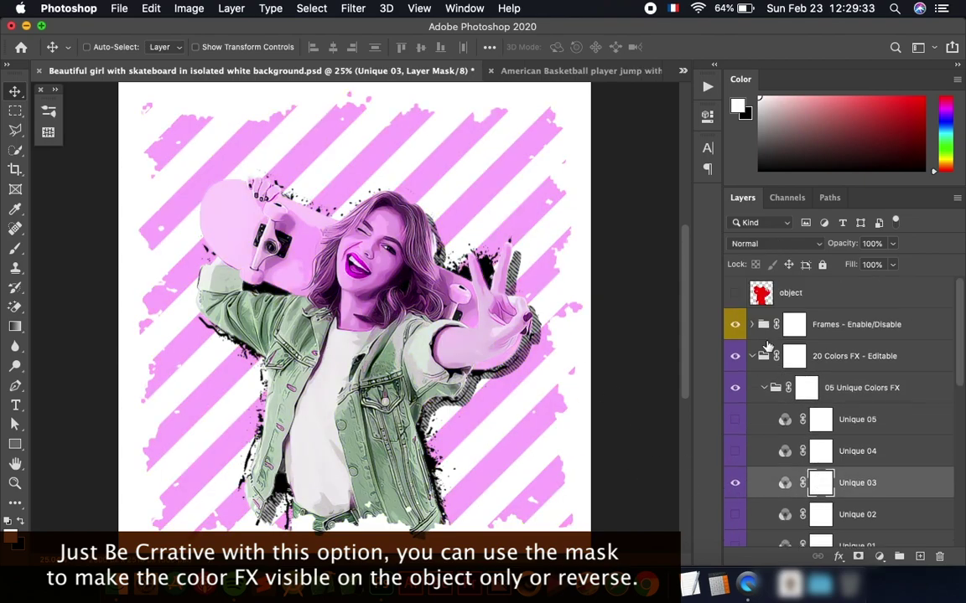
left_click(763, 298, "ctrl")
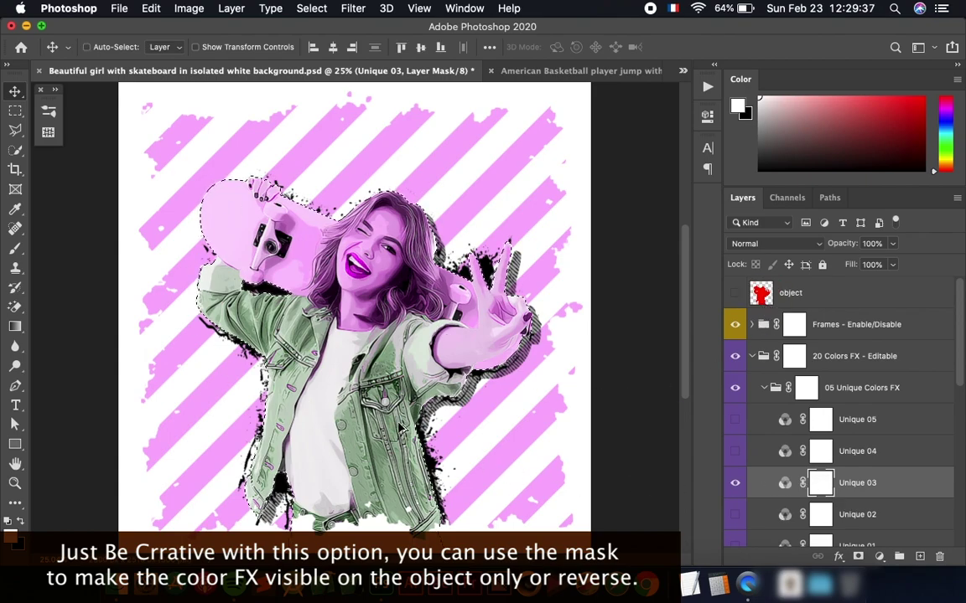
left_click(634, 442)
key("BackSpace")
key("ctrl+d")
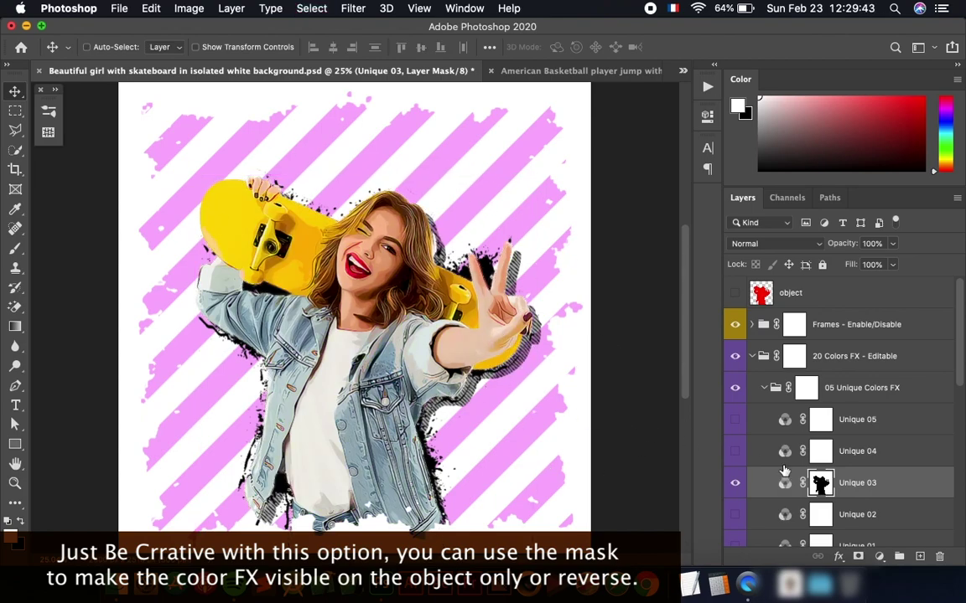
key("ctrl+i")
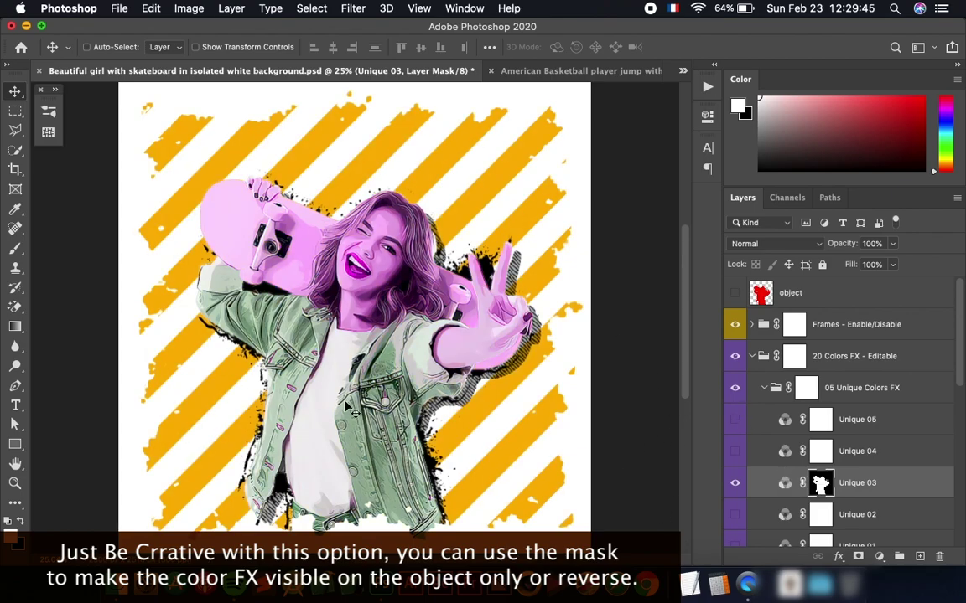
Hide Unique 03, preview Unique 04 and 05, and try Unique 05's opacity and blend modes.
left_click(735, 484)
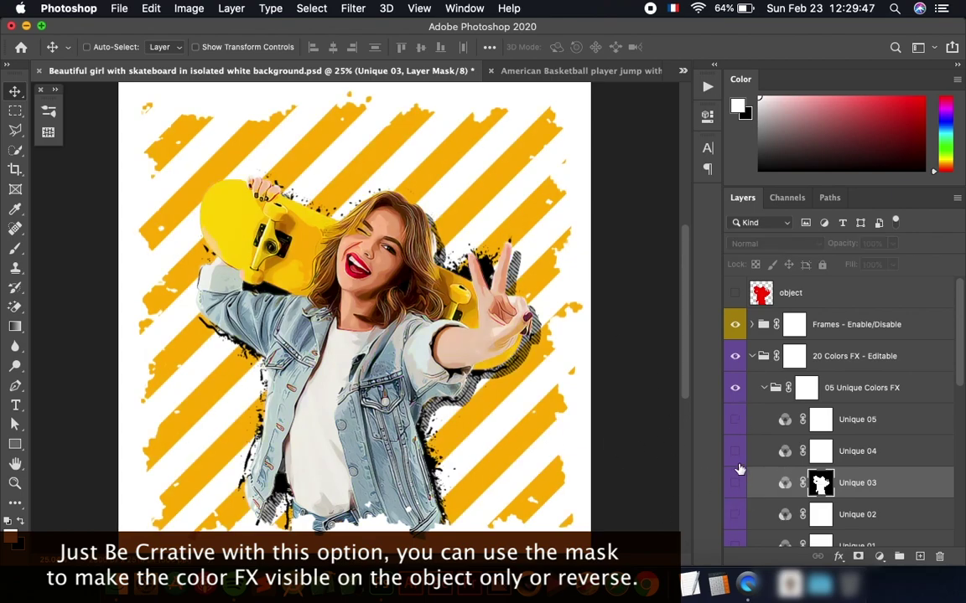
left_click(735, 452)
left_click(740, 453)
left_click(735, 420)
left_click(888, 419)
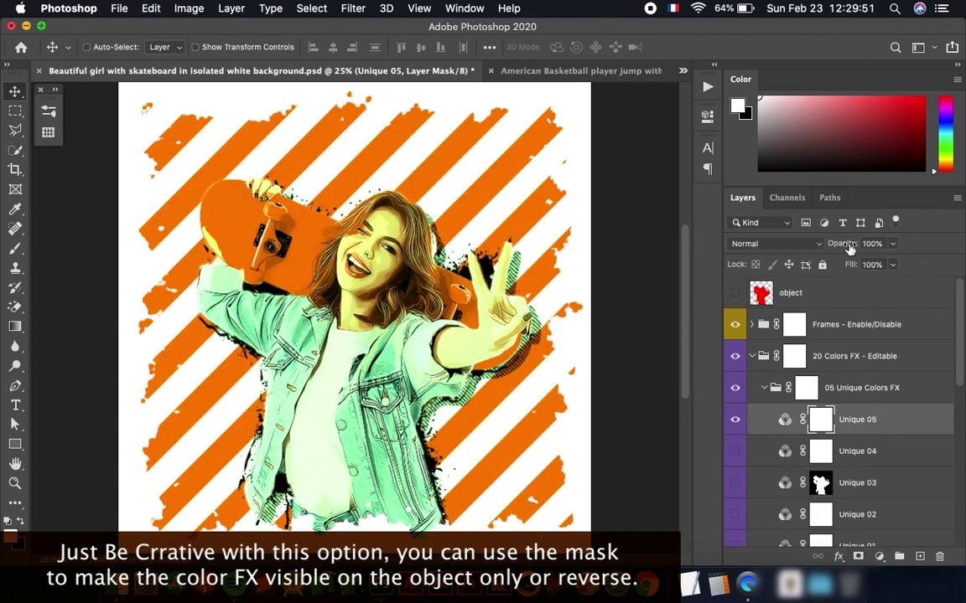
left_click_drag(834, 243, 901, 261)
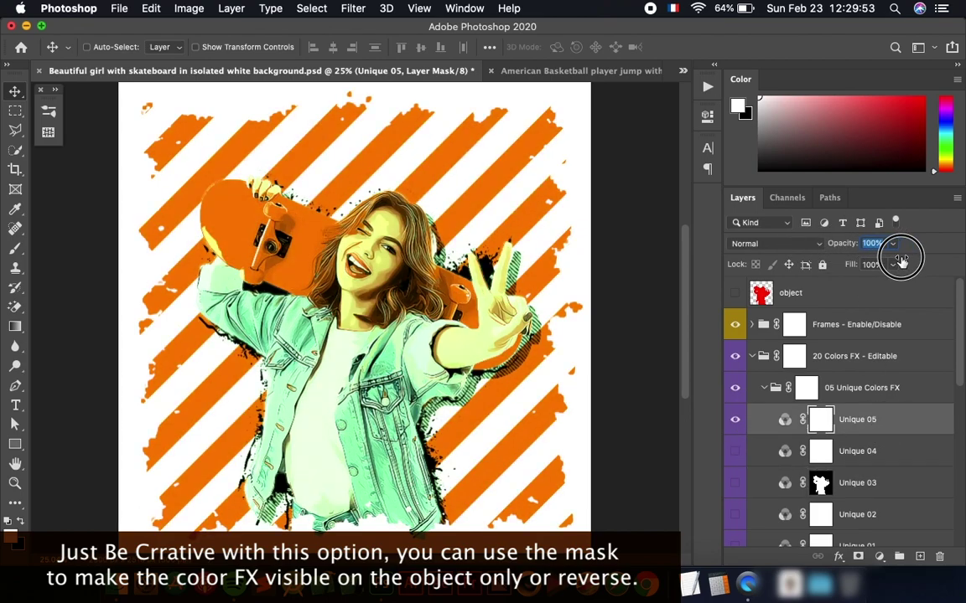
left_click(755, 243)
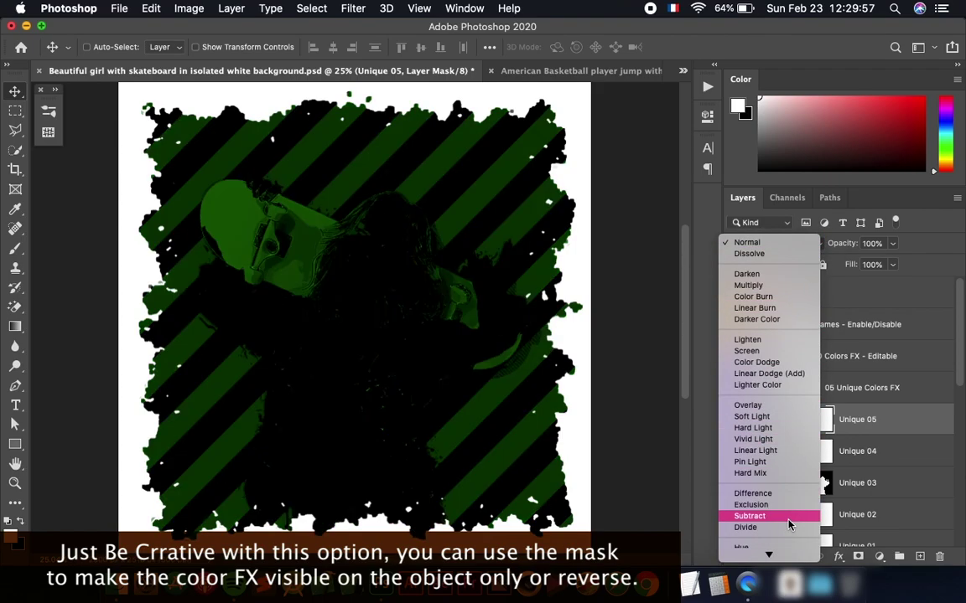
key("Escape")
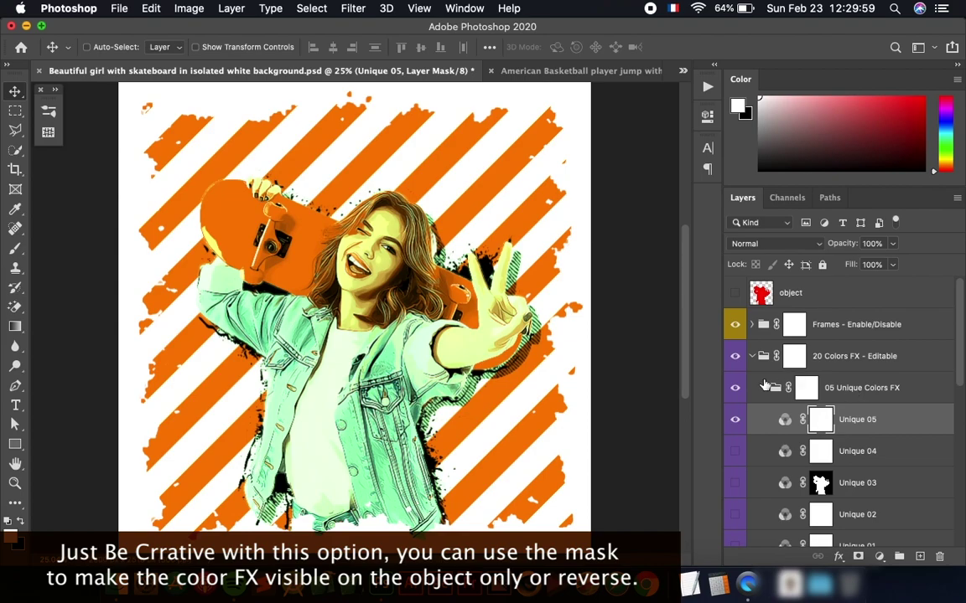
Collapse the Unique and 20 Colors FX groups and hide 20 Colors FX.
left_click(763, 389)
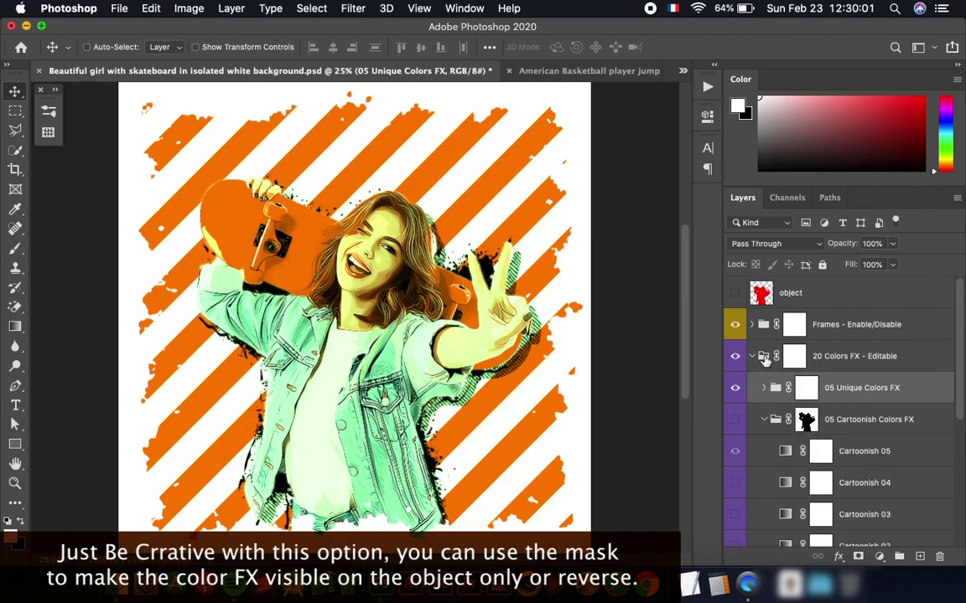
left_click(751, 356)
left_click(735, 356)
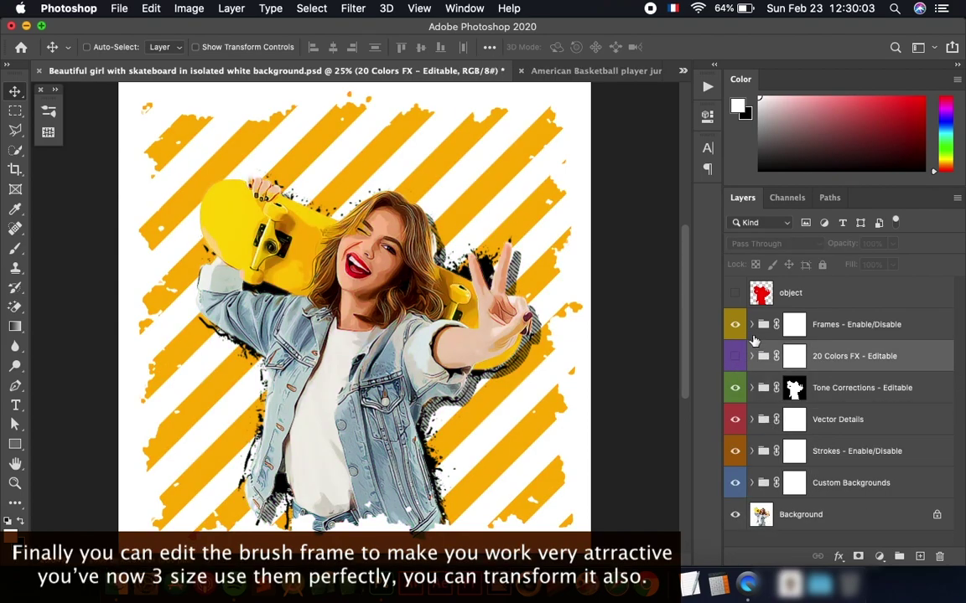
Compare the Small Size frame layer on and off, leaving it hidden.
left_click(751, 324)
left_click(850, 332)
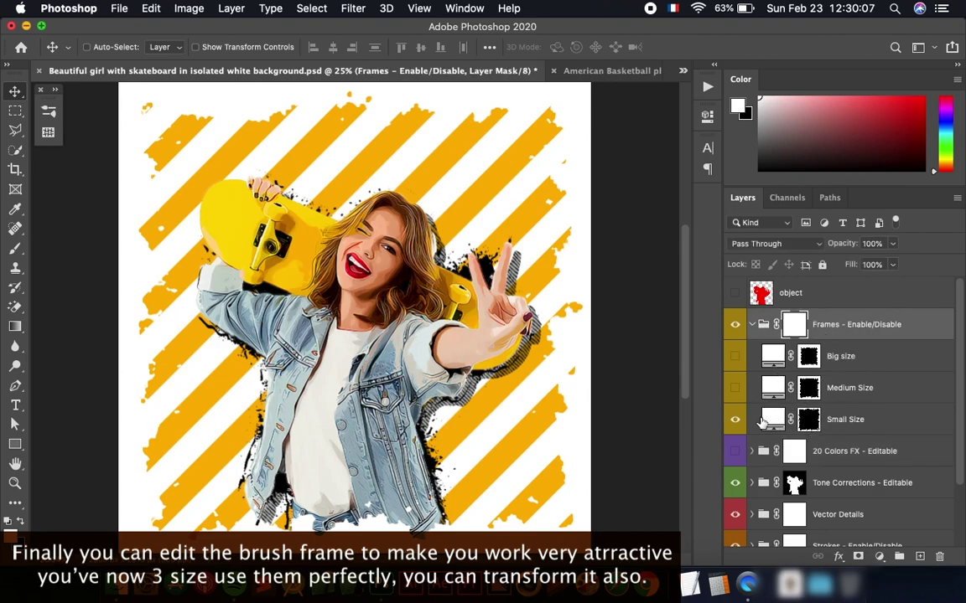
left_click(830, 415)
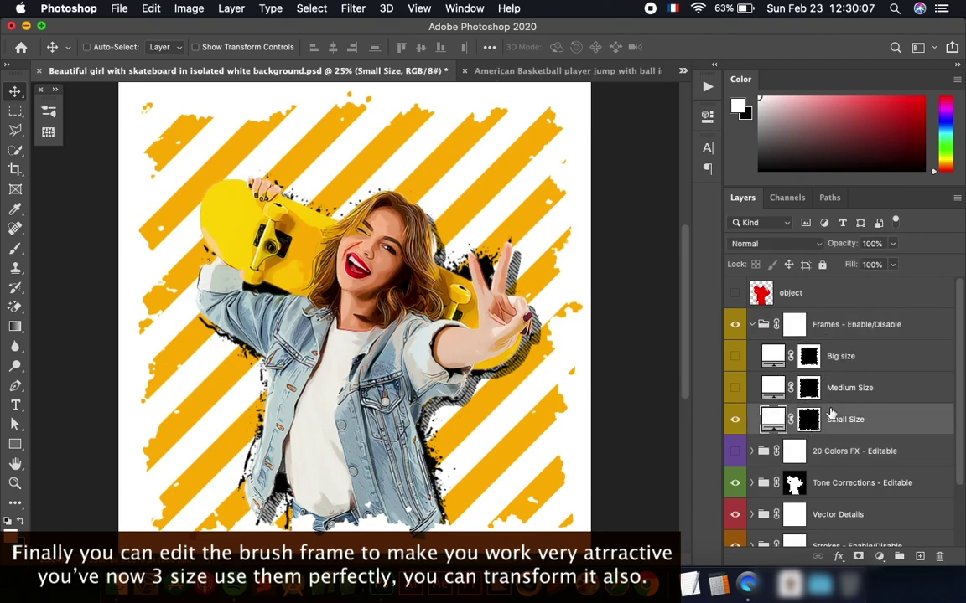
left_click(736, 424)
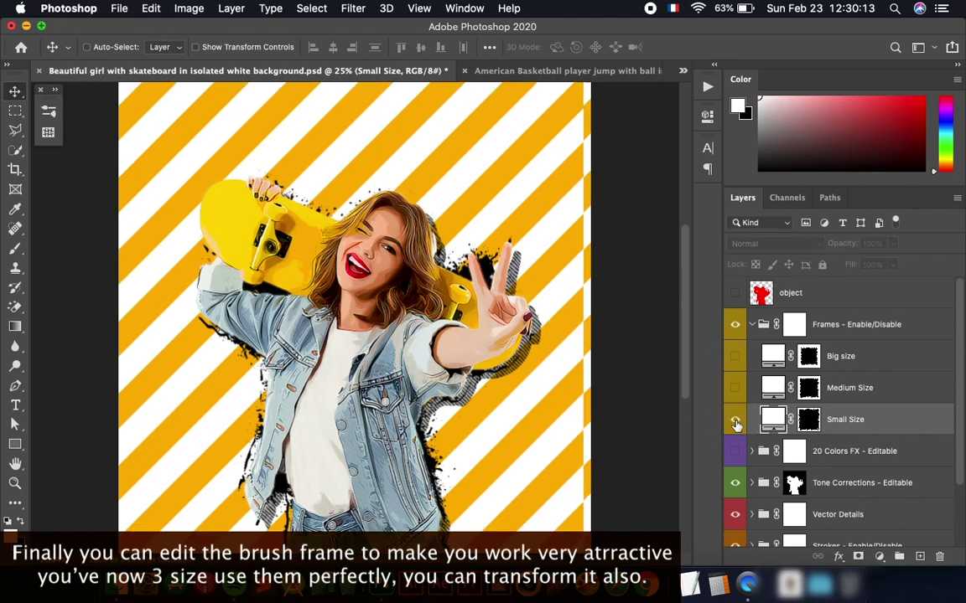
left_click(736, 424)
left_click(736, 424)
left_click(735, 421)
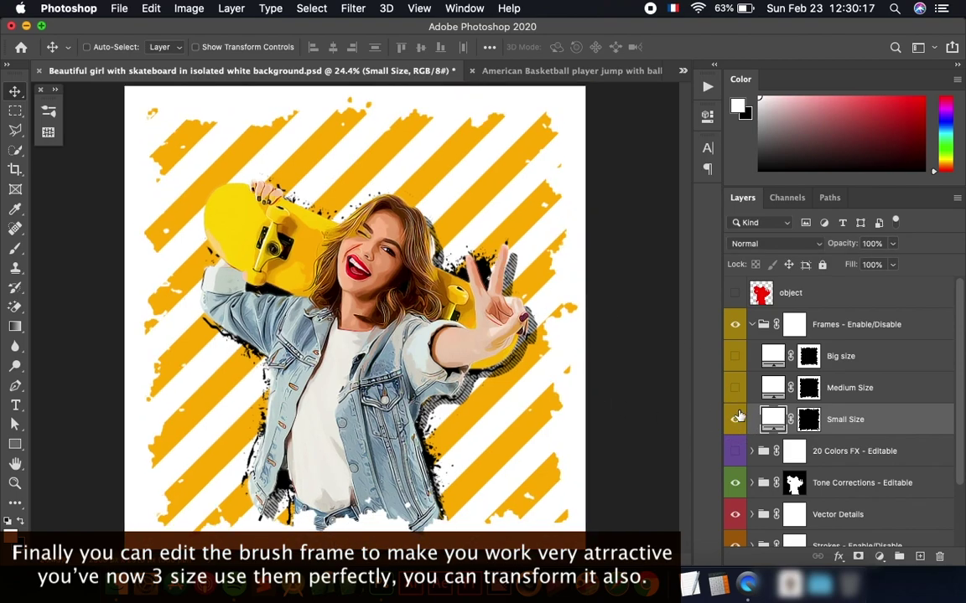
left_click(737, 419)
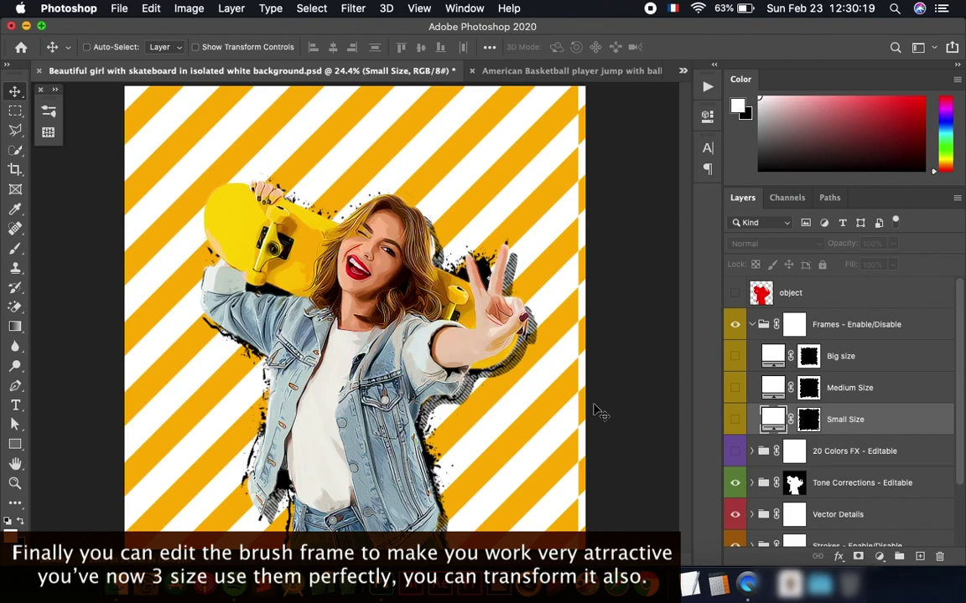
scroll(733, 410, "down", 3)
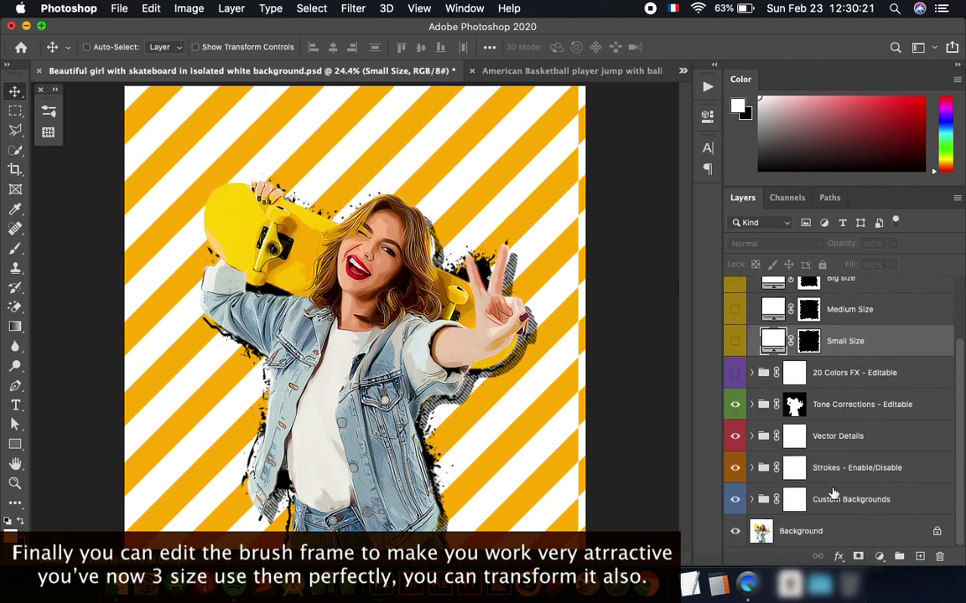
Scale the Background 07 stripes to about 105%, then select the Small Size frame layer.
left_click(752, 499)
scroll(847, 432, "down", 3)
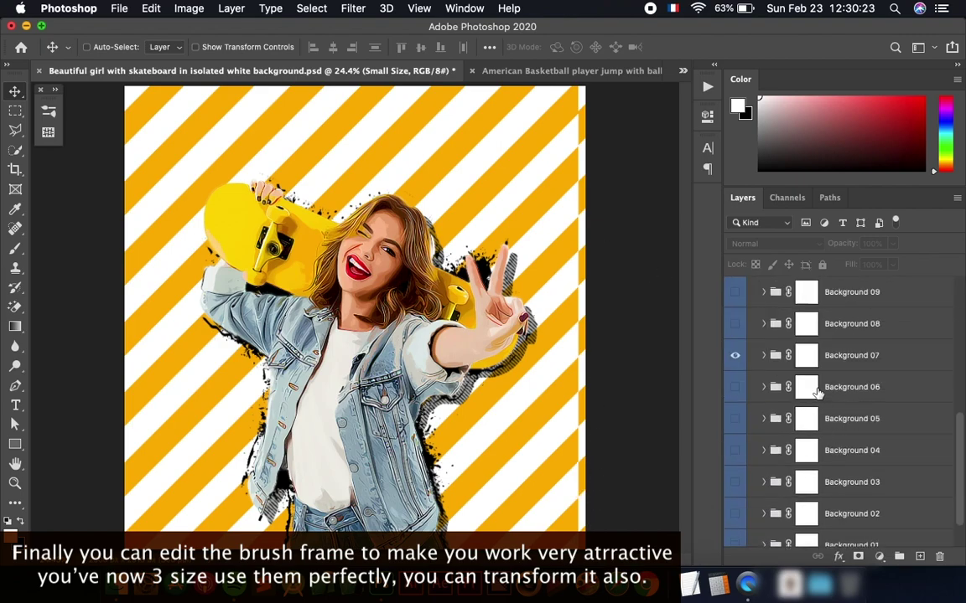
left_click(872, 359)
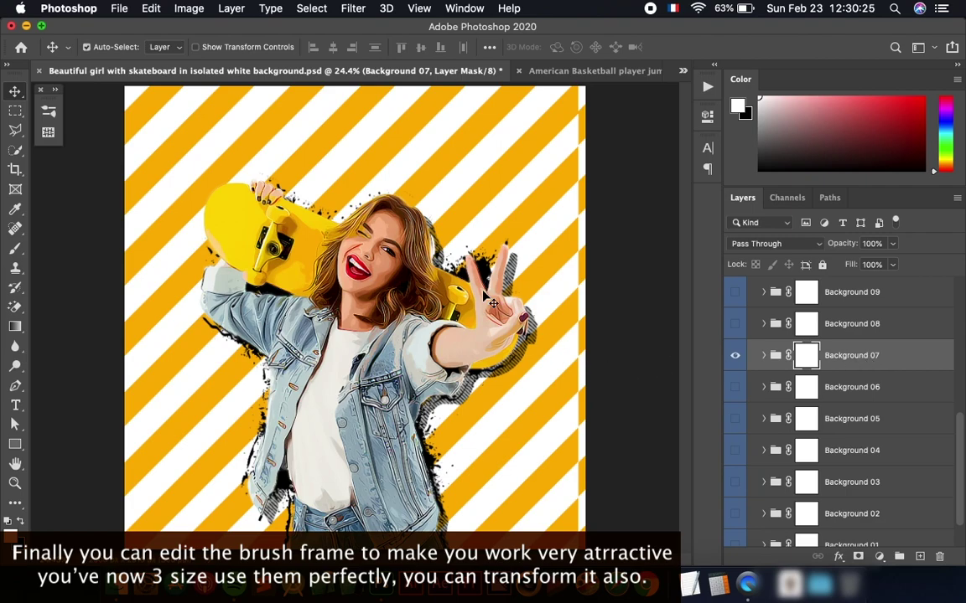
key("super+t")
key("super+0")
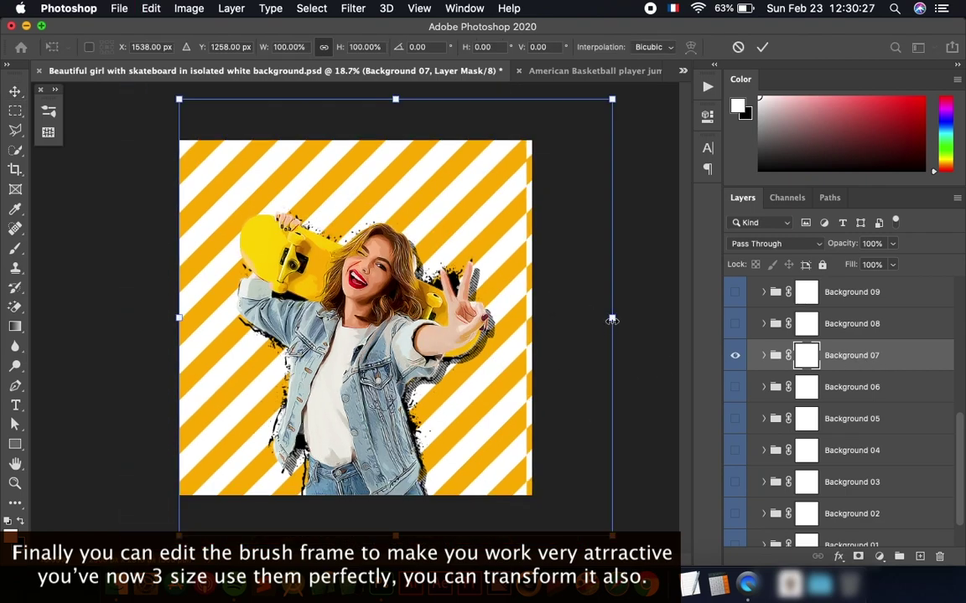
left_click_drag(612, 320, 635, 317)
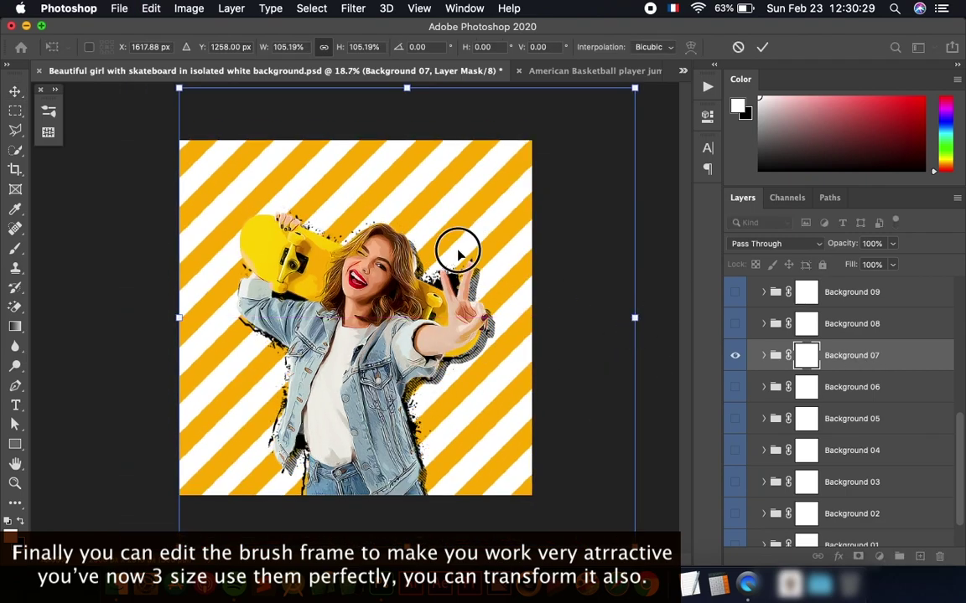
key("Return")
scroll(843, 353, "up", 10)
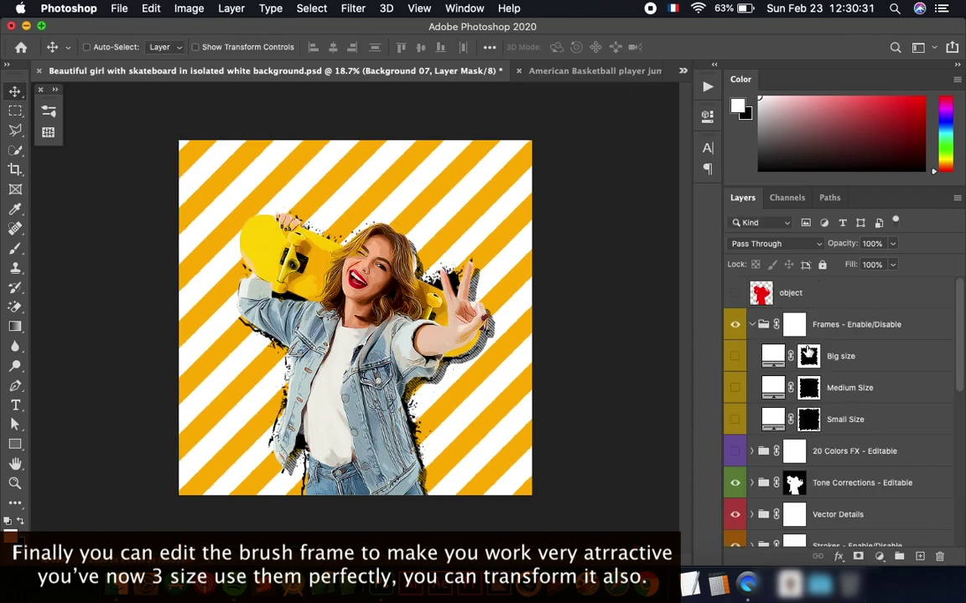
left_click(776, 423)
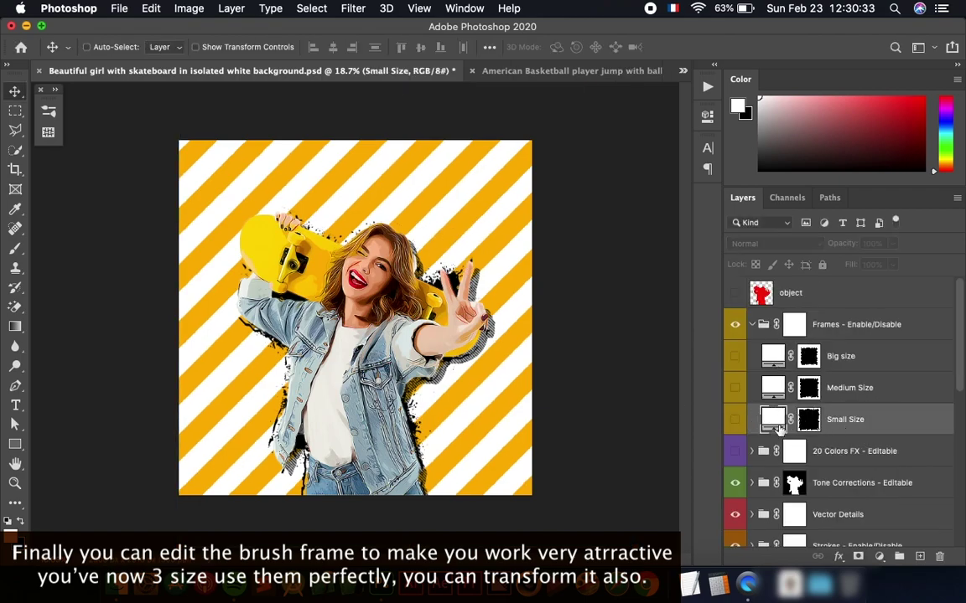
Turn on the Small Size frame, shrink it to about 84%, and zoom to 25%.
left_click(735, 420)
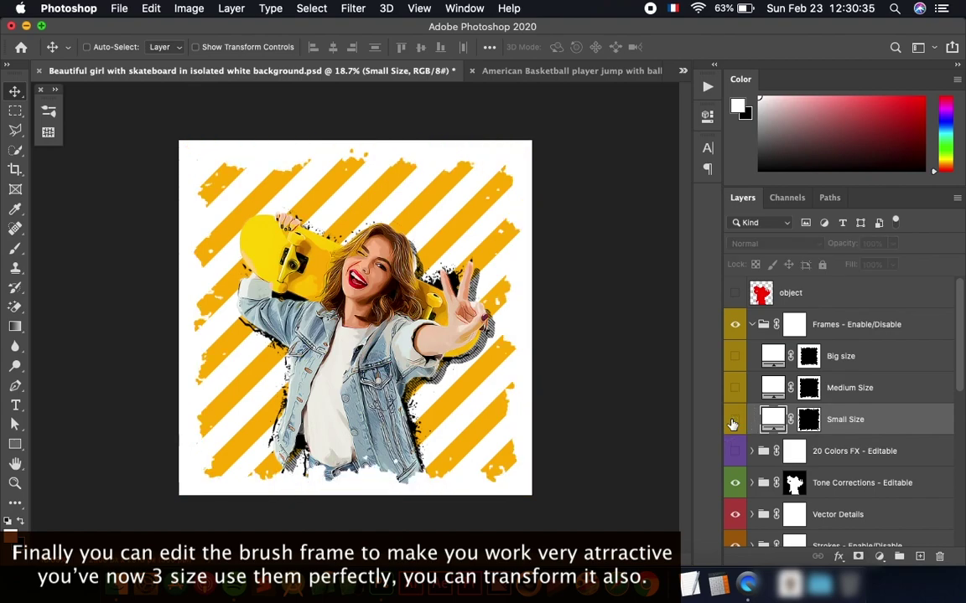
left_click(734, 420)
left_click(734, 419)
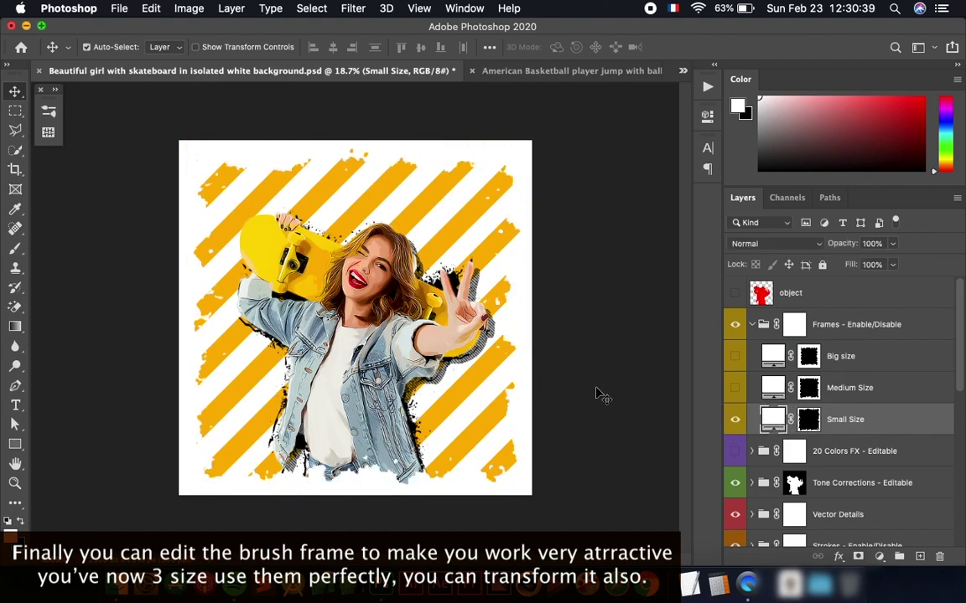
key("ctrl+t")
mouse_move(549, 317)
left_mouse_down()
mouse_move(578, 305)
mouse_move(521, 319)
left_mouse_up()
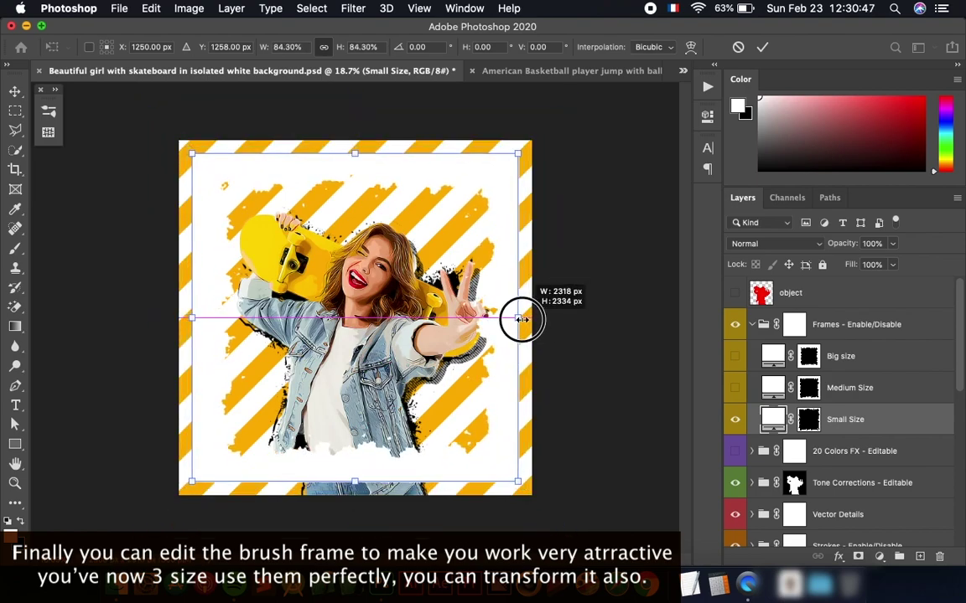
left_click_drag(522, 319, 510, 319)
key("Return")
key("super+plus")
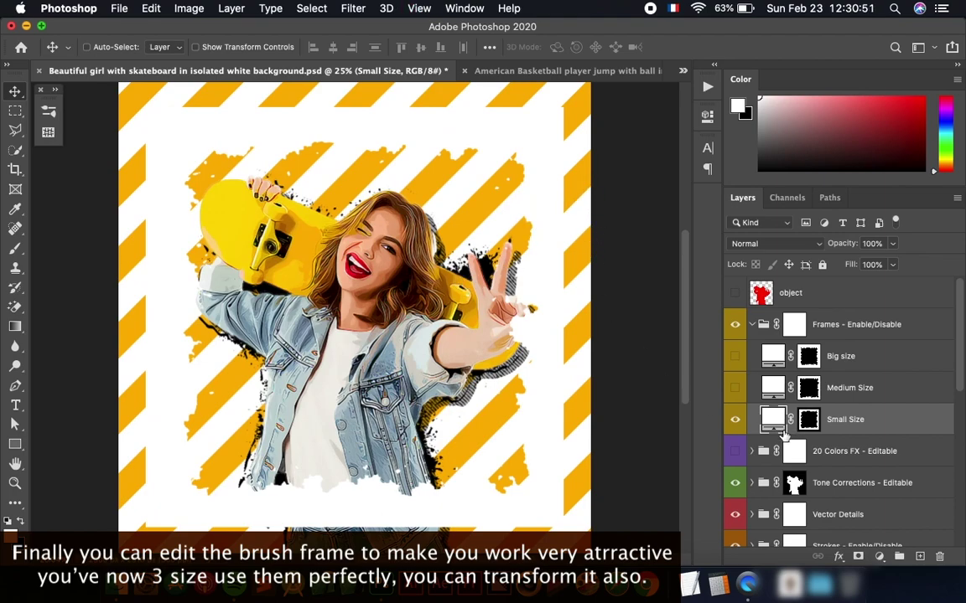
Hide Small Size, show the Big size frame, and try scaling it wider.
left_click(735, 420)
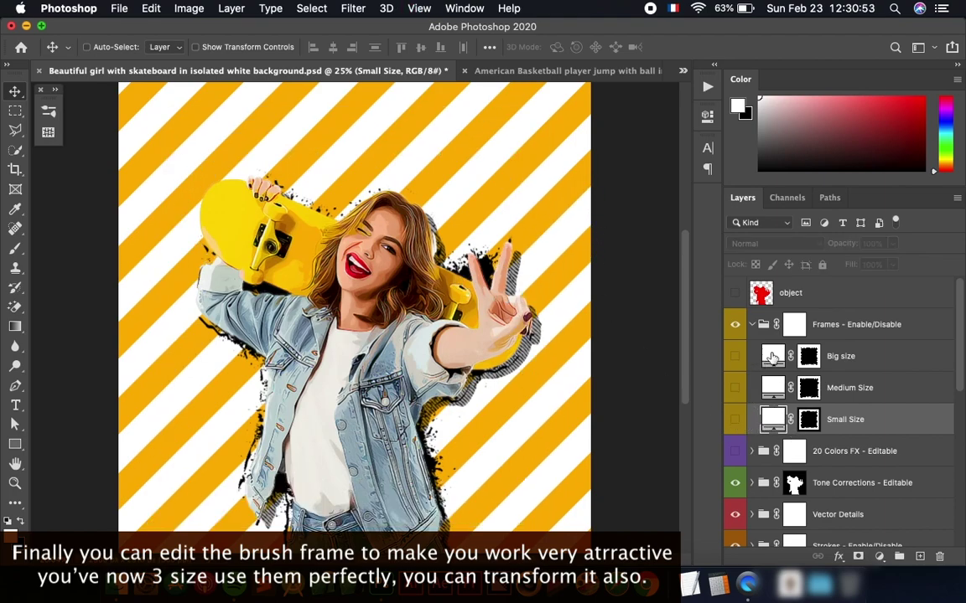
left_click(772, 358)
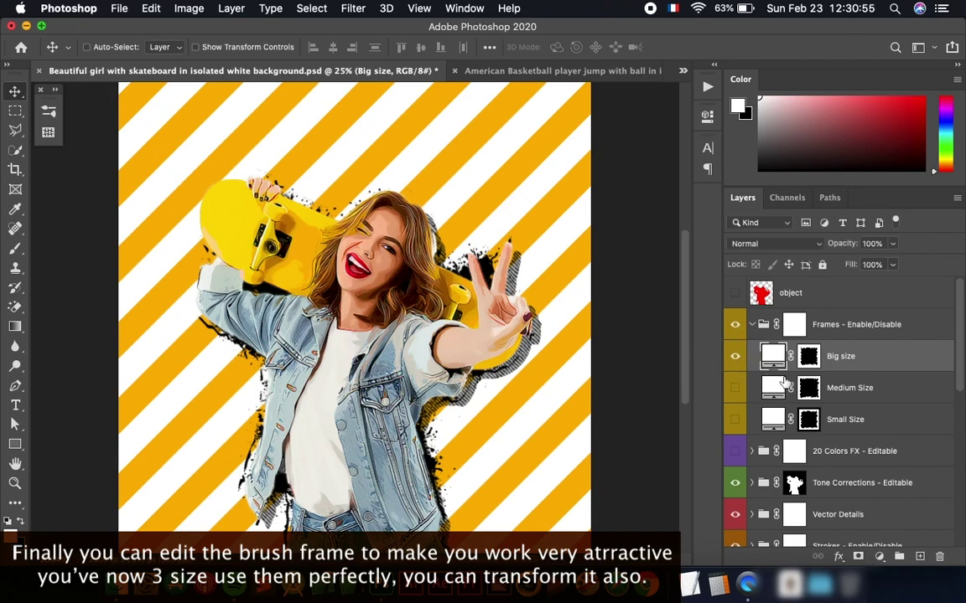
left_click(735, 357)
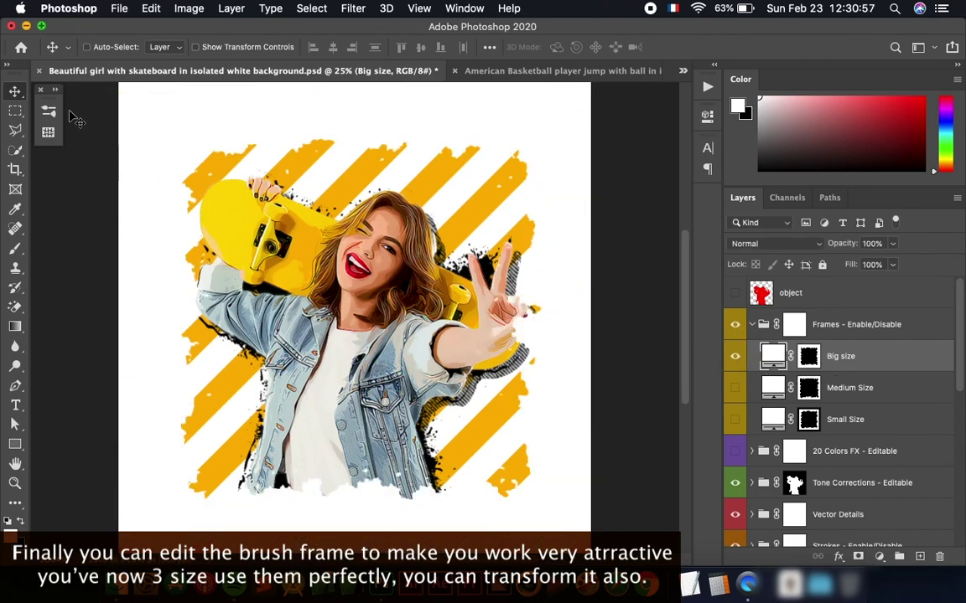
key("ctrl+t")
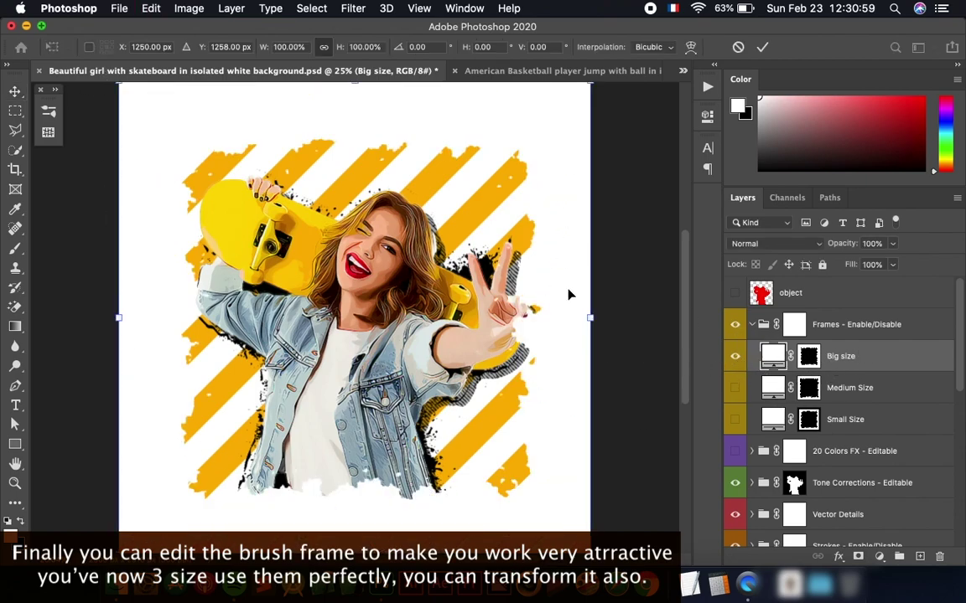
mouse_move(591, 318)
left_mouse_down()
mouse_move(669, 320)
mouse_move(591, 319)
left_mouse_up()
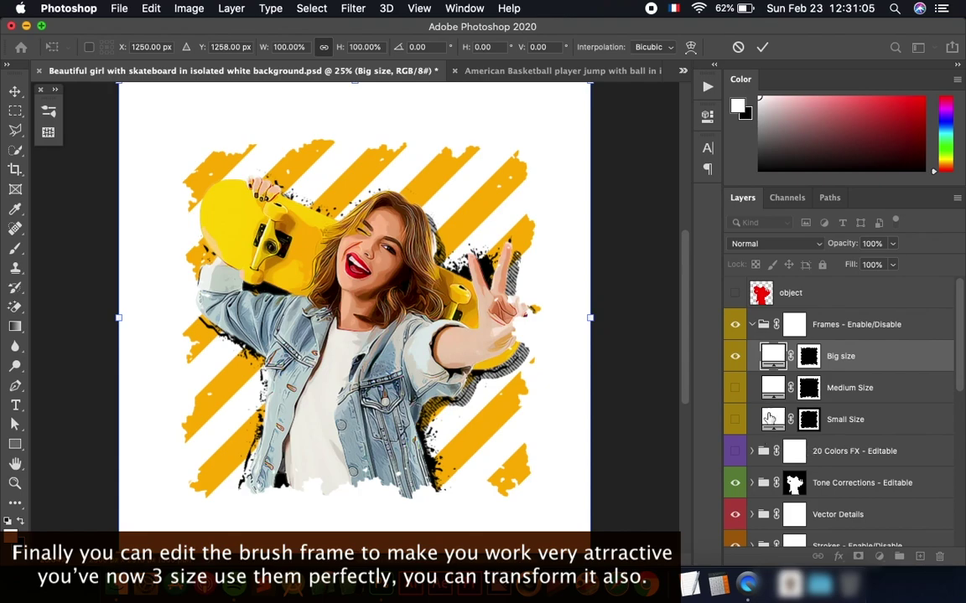
key("Return")
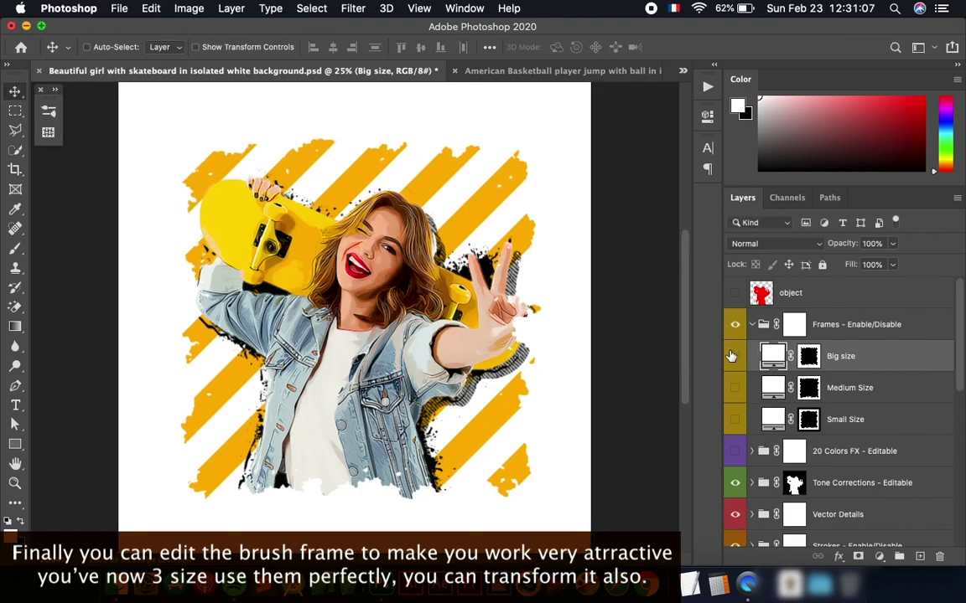
Hide Big size, re-enable Small Size, and enlarge it to about 113%.
left_click(734, 419)
left_click(734, 356)
left_click(845, 419)
key("super+t")
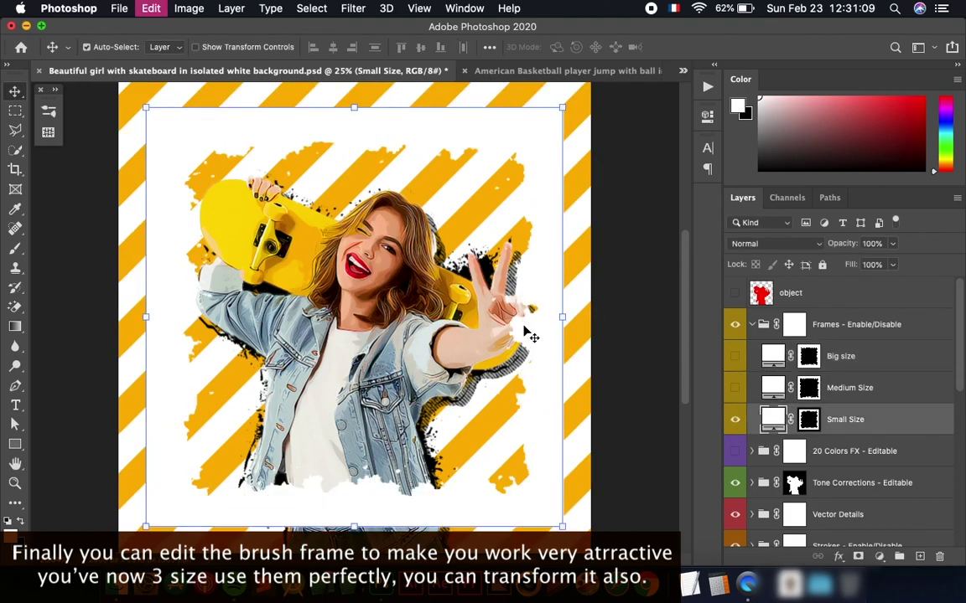
left_click_drag(590, 318, 593, 318)
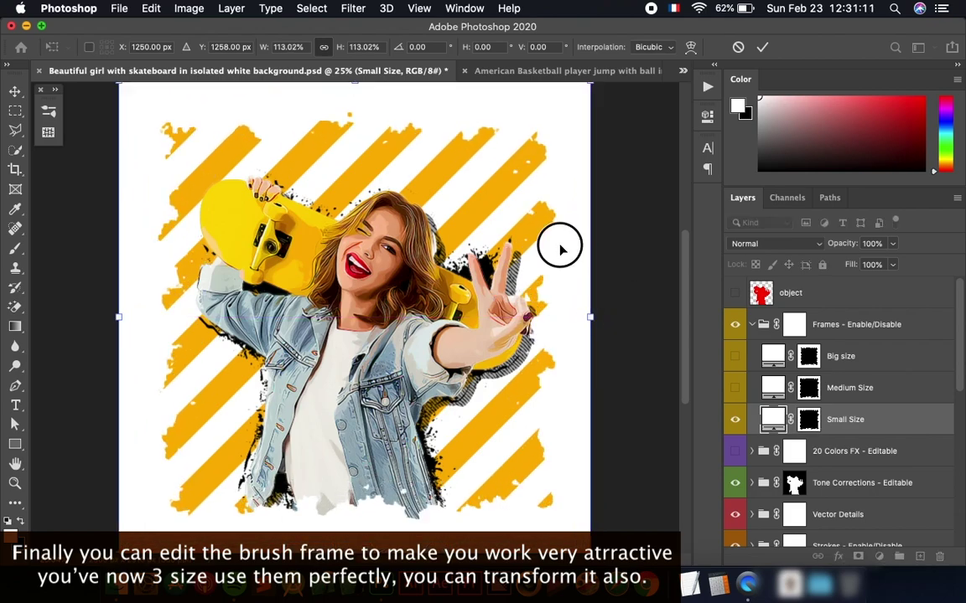
key("Return")
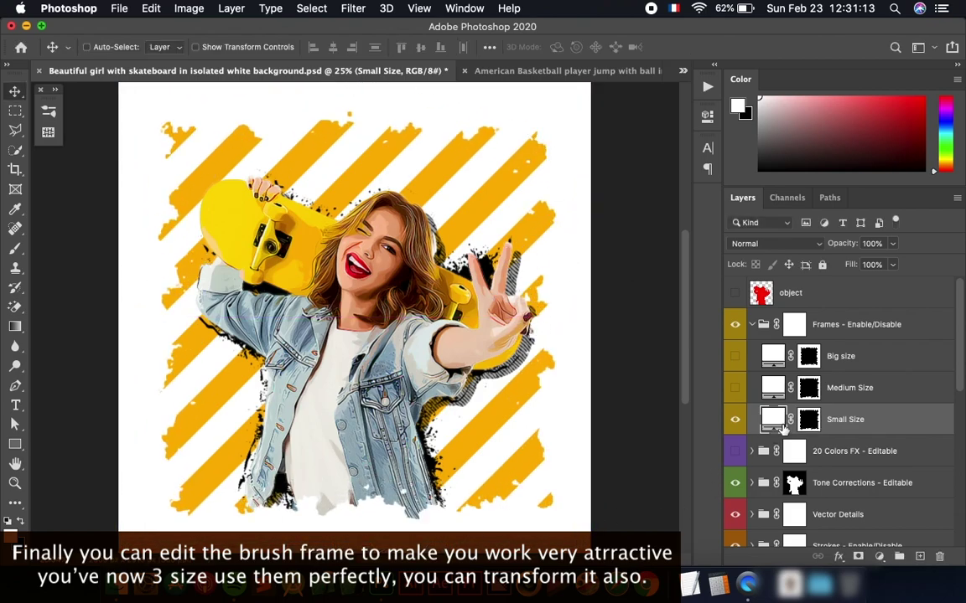
double_click(777, 421)
left_click(457, 169)
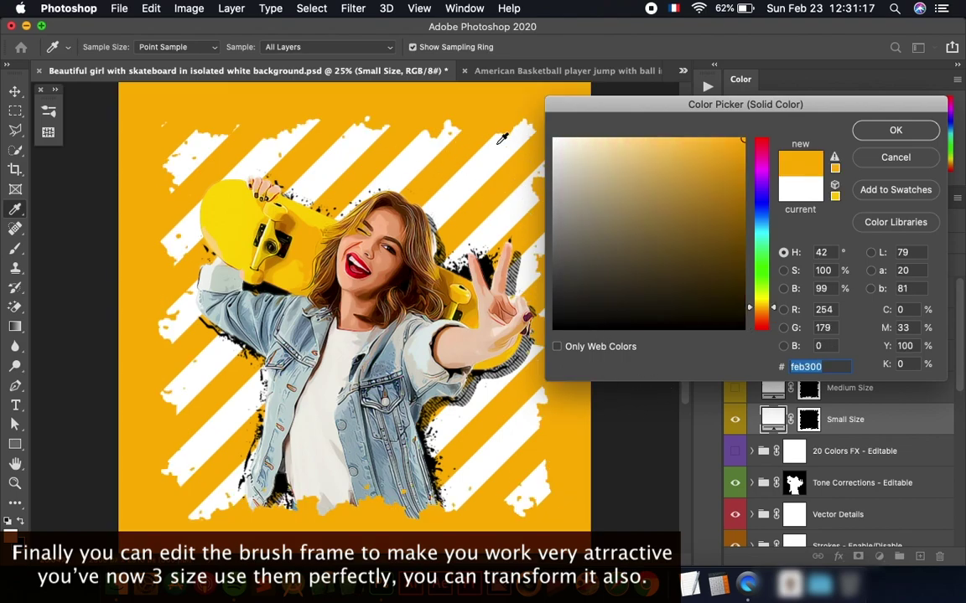
left_click(453, 126)
left_click_drag(557, 266, 550, 345)
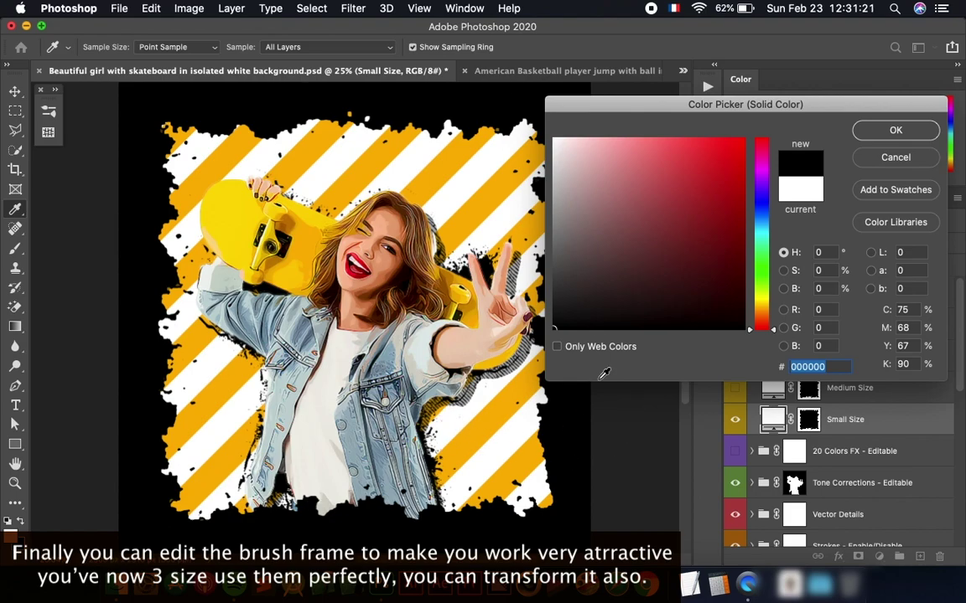
left_click_drag(628, 147, 741, 215)
left_click_drag(762, 176, 773, 323)
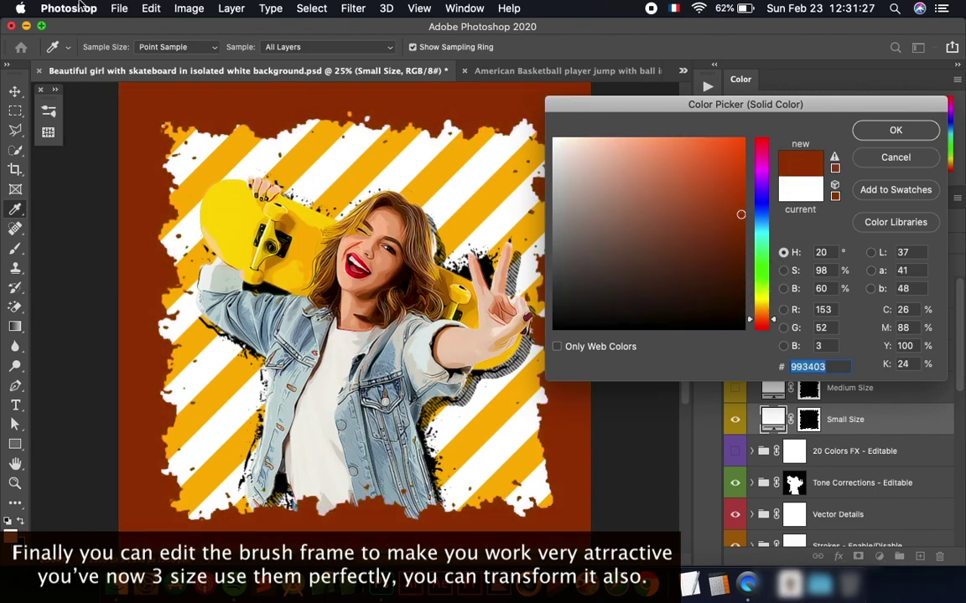
left_click_drag(587, 166, 554, 139)
left_click(892, 132)
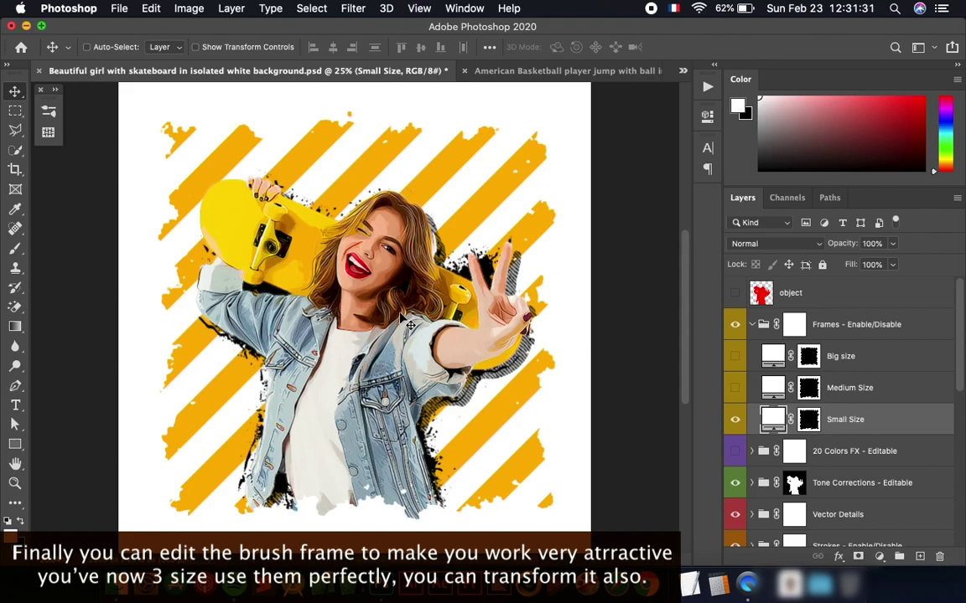
Collapse the Frames and Custom Backgrounds groups and switch to the basketball player document.
left_click(751, 324)
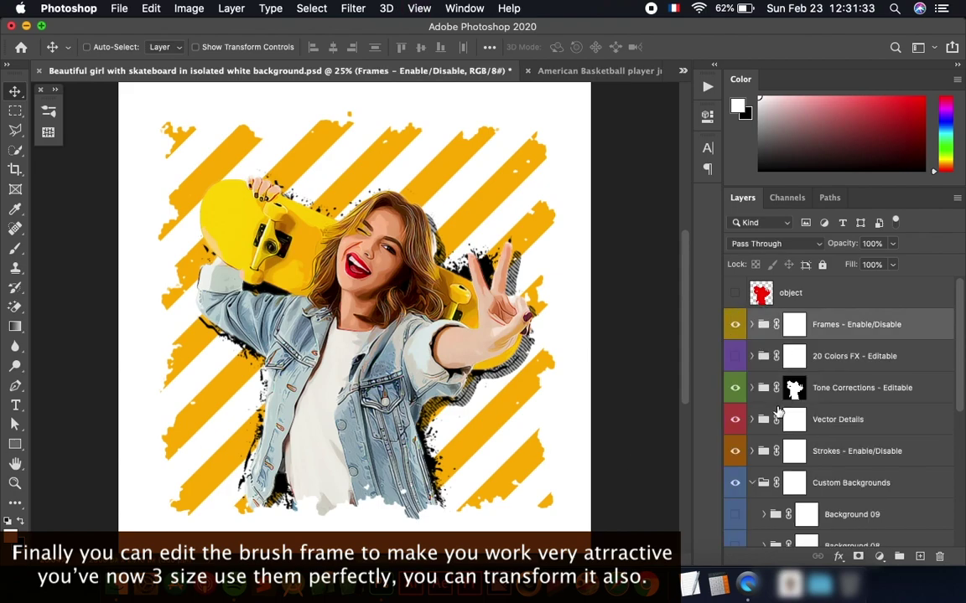
left_click(754, 484)
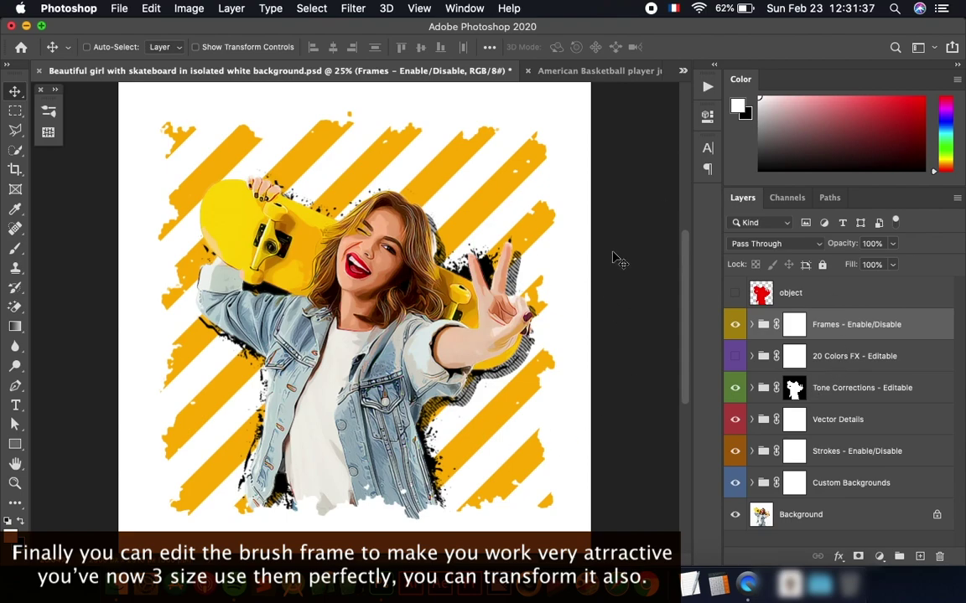
left_click(153, 10)
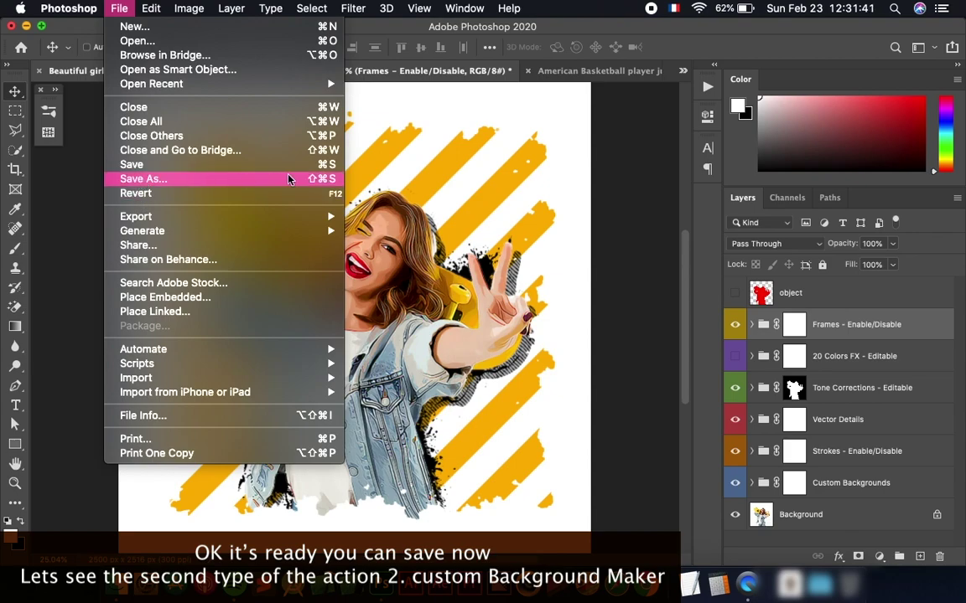
left_click(553, 285)
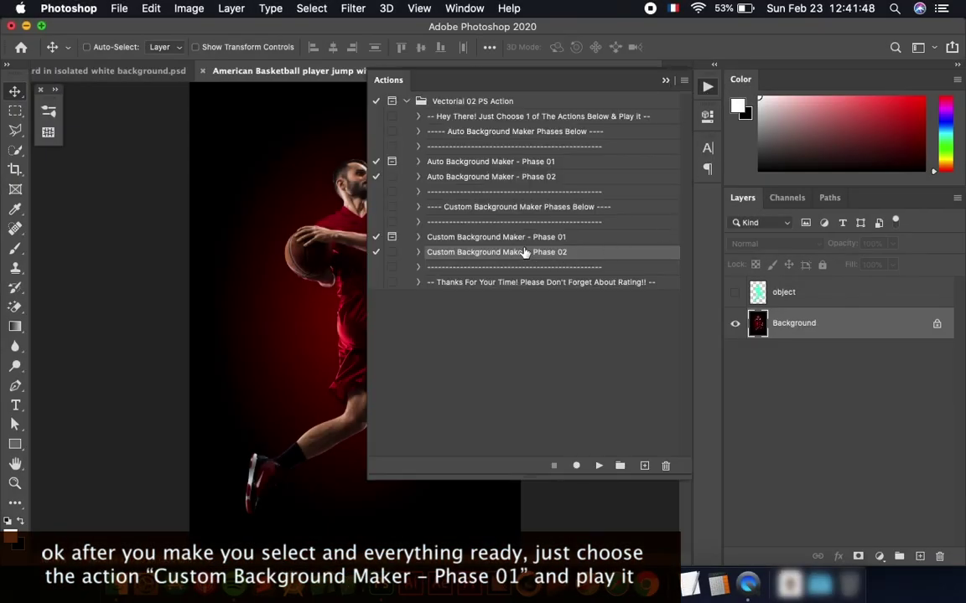
Choose Custom Background Maker - Phase 01 and show the object layer's cyan silhouette over the player.
left_click(613, 237)
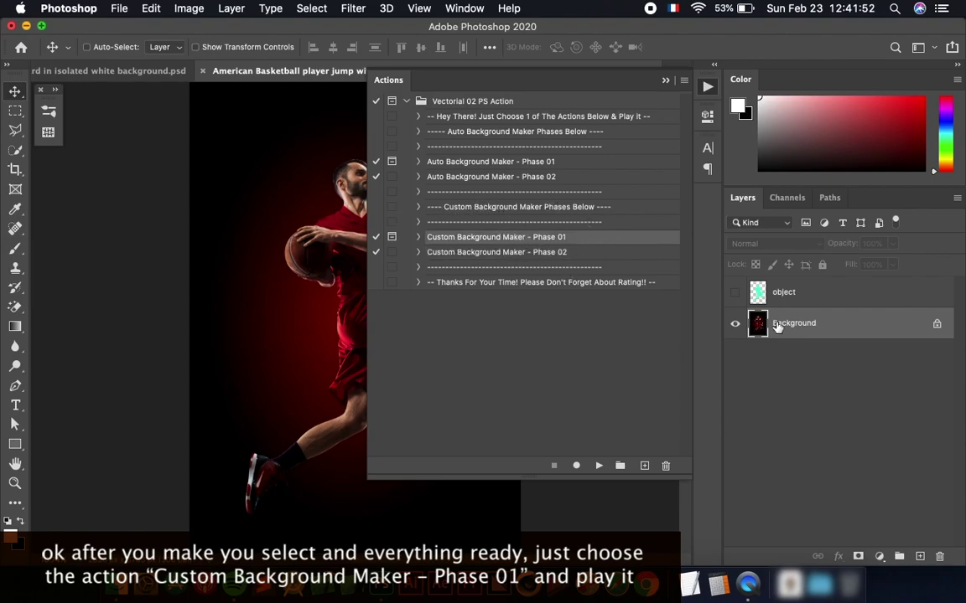
left_click(819, 295)
left_click(735, 292)
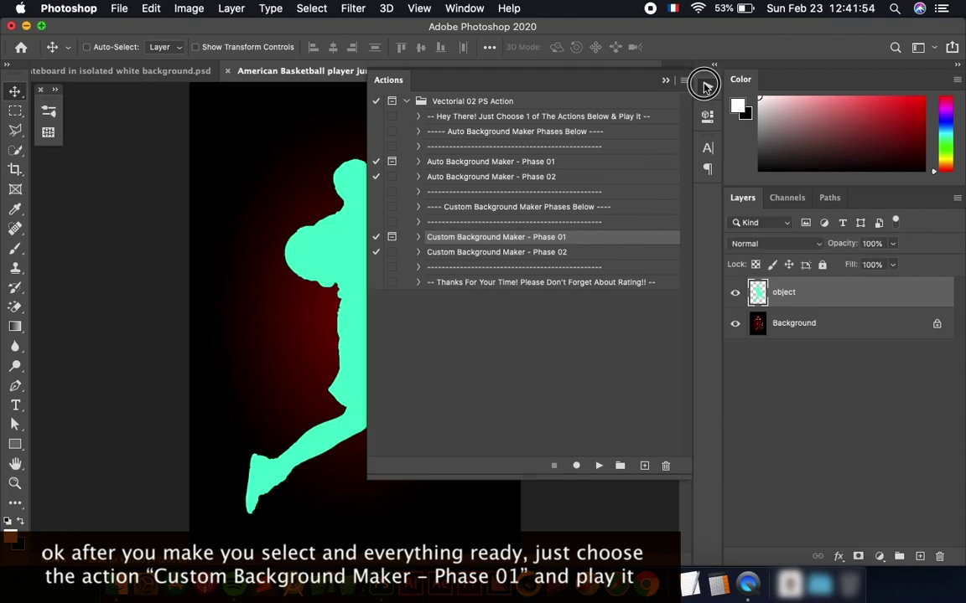
left_click(707, 86)
left_click(735, 292)
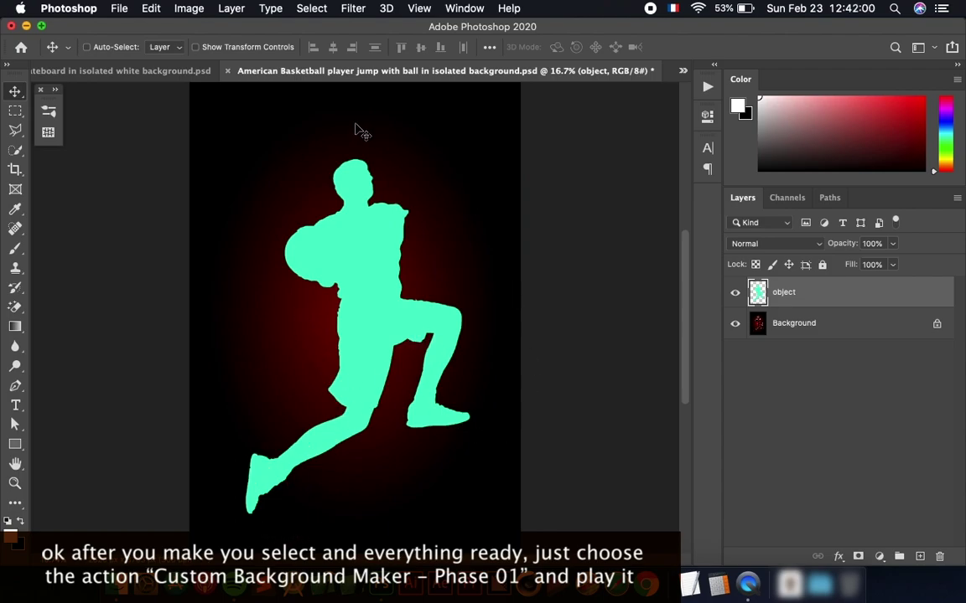
double_click(783, 292)
left_click(707, 89)
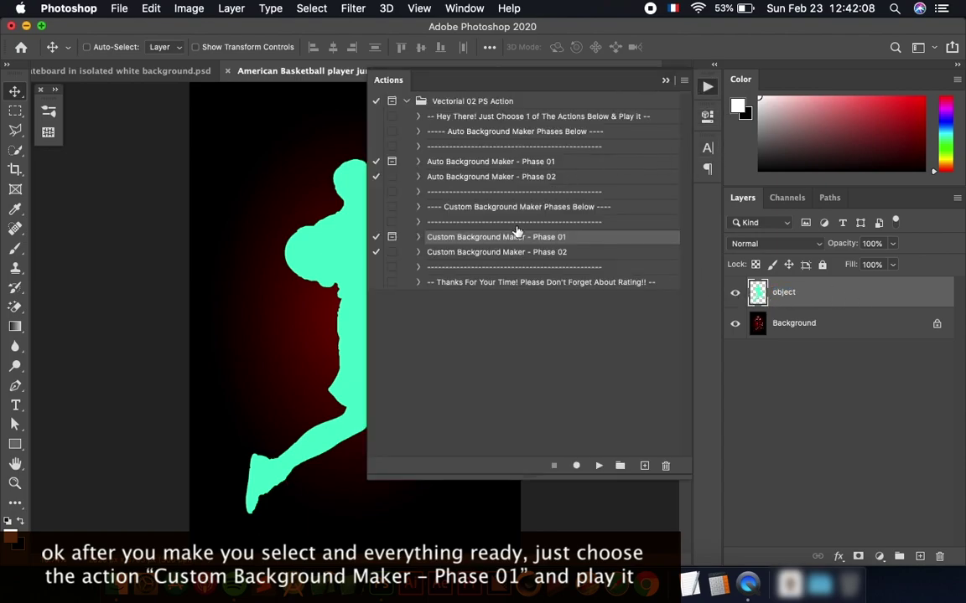
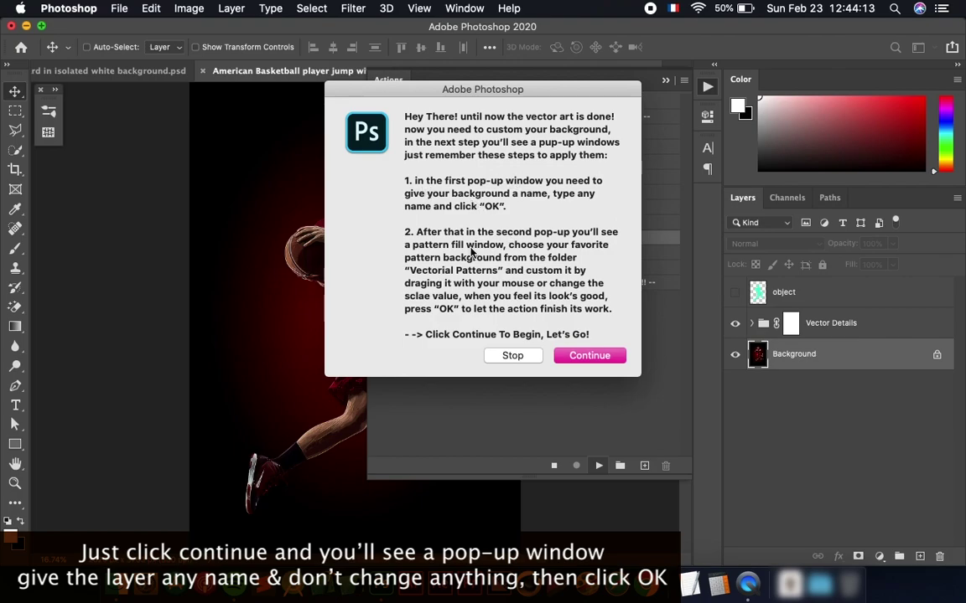
Continue the background action to add a white Color Fill 1 layer and reach the New Layer dialog.
left_click(607, 358)
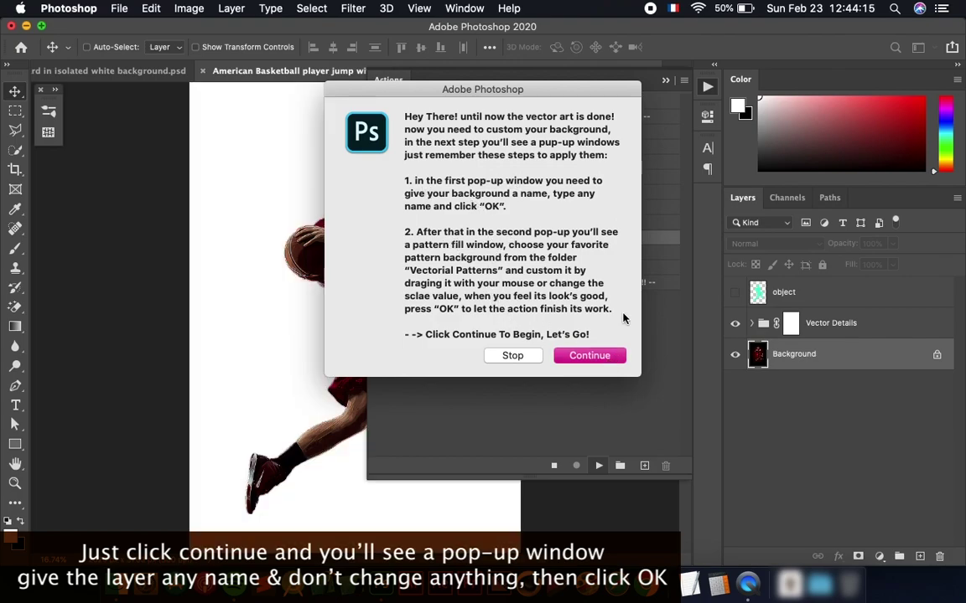
left_click_drag(498, 224, 522, 168)
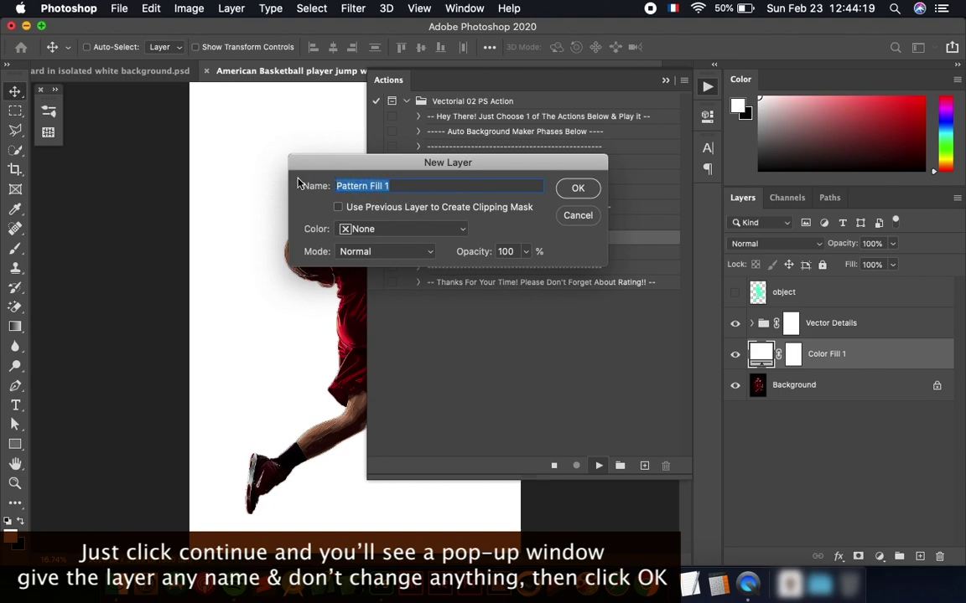
Name the new layer 'Any Name', keeping None color, Normal mode and 100% opacity.
type("Any Name")
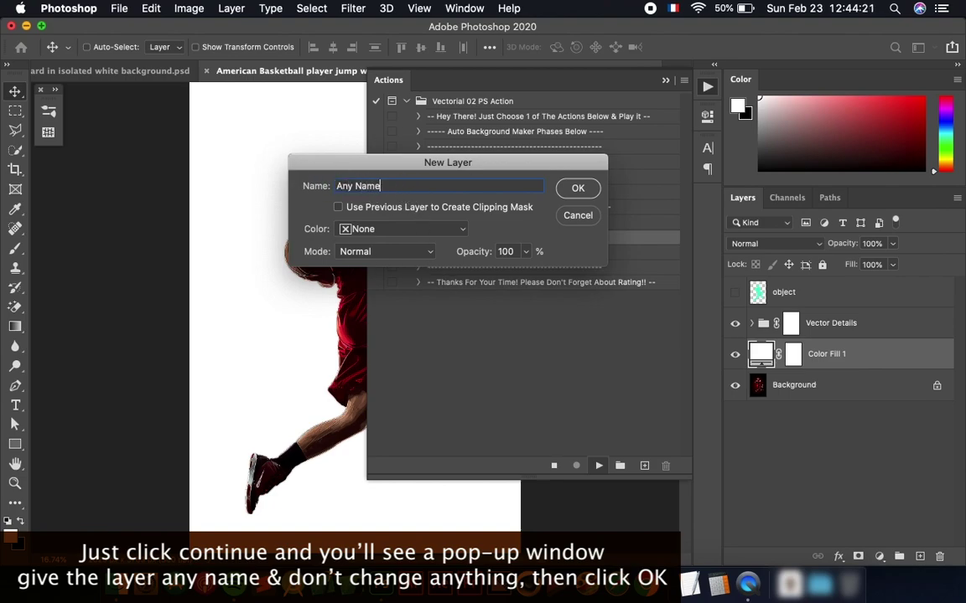
left_click_drag(380, 186, 287, 177)
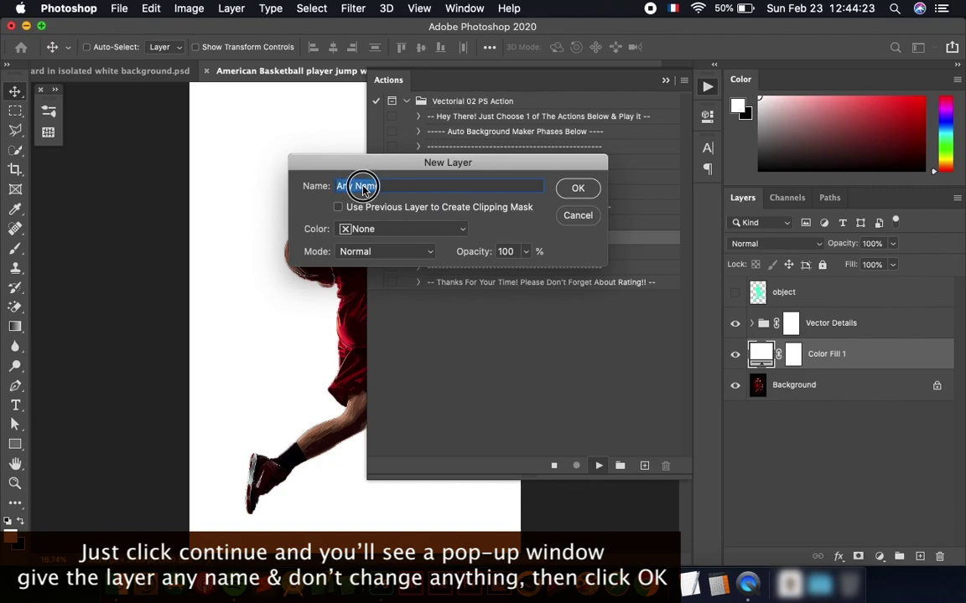
type("My Background")
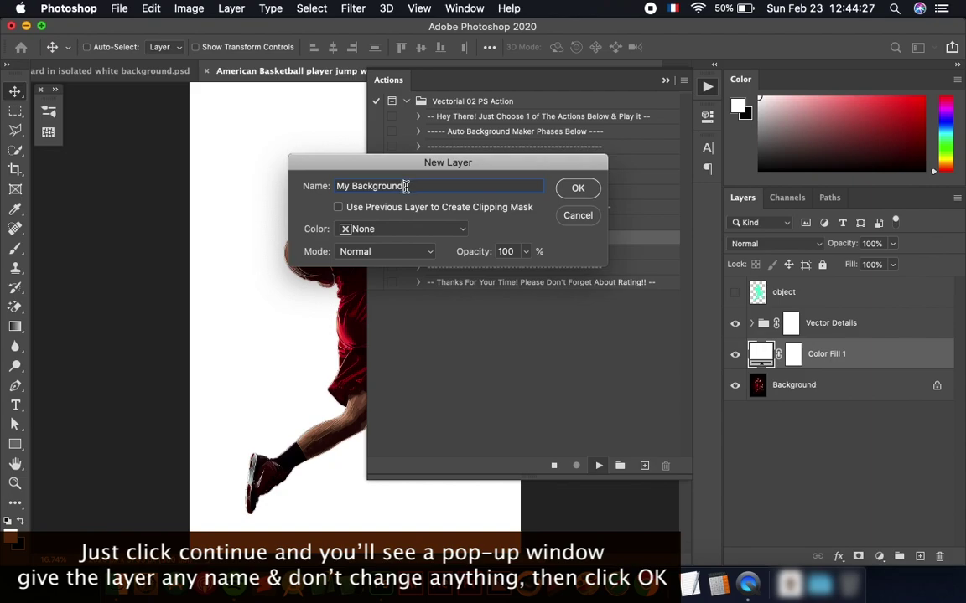
double_click(369, 186)
type("BG")
double_click(443, 186)
type("Any Name")
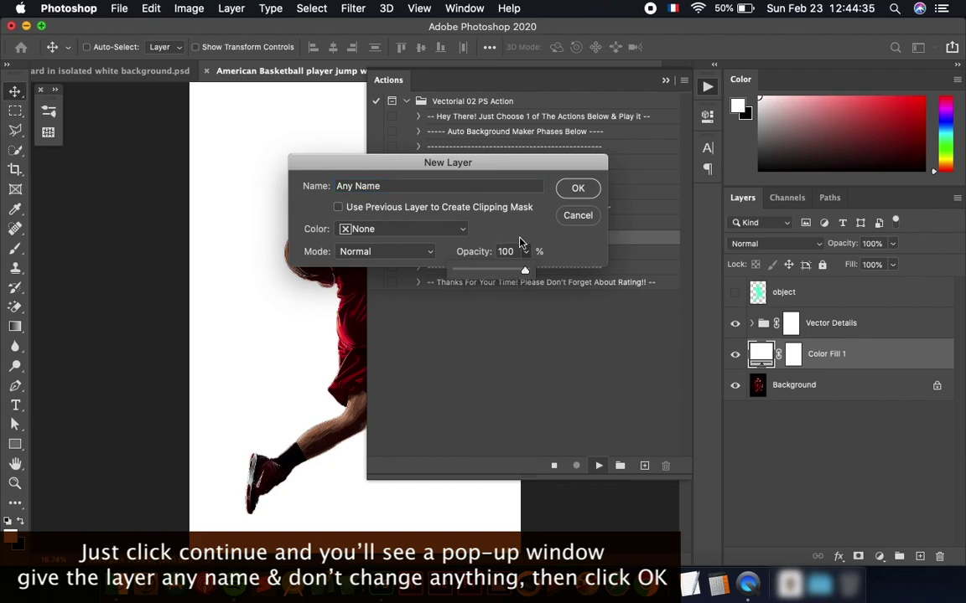
key("super+a")
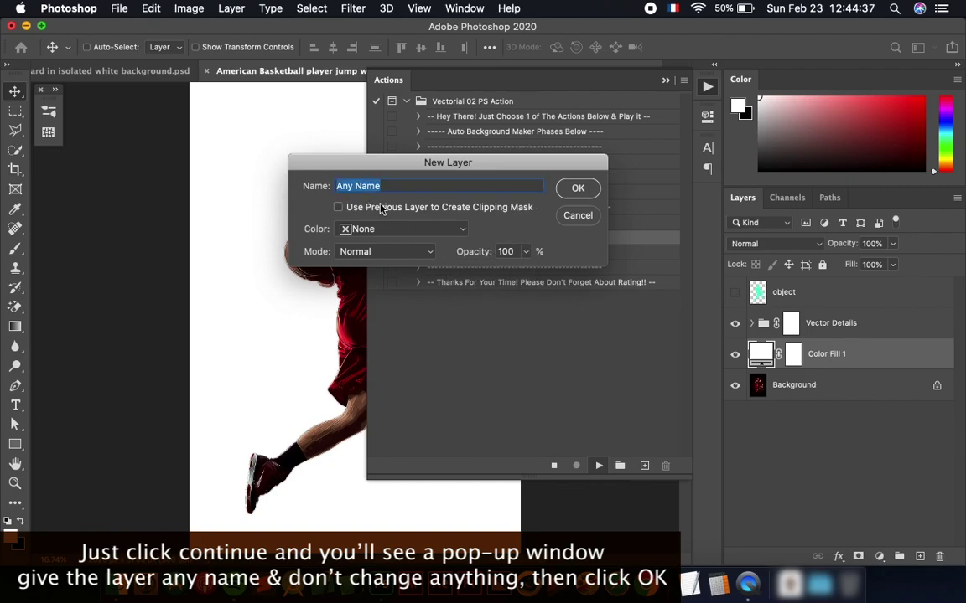
Create the Any Name Pattern Fill layer and enlarge the pattern picker's thumbnail list.
left_click(580, 190)
left_click_drag(625, 104, 570, 135)
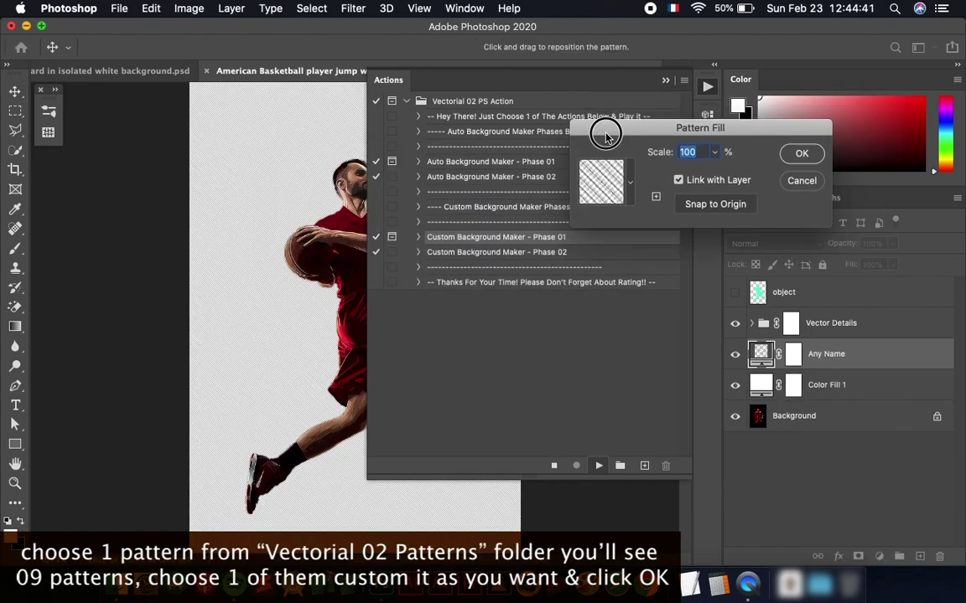
left_click(617, 190)
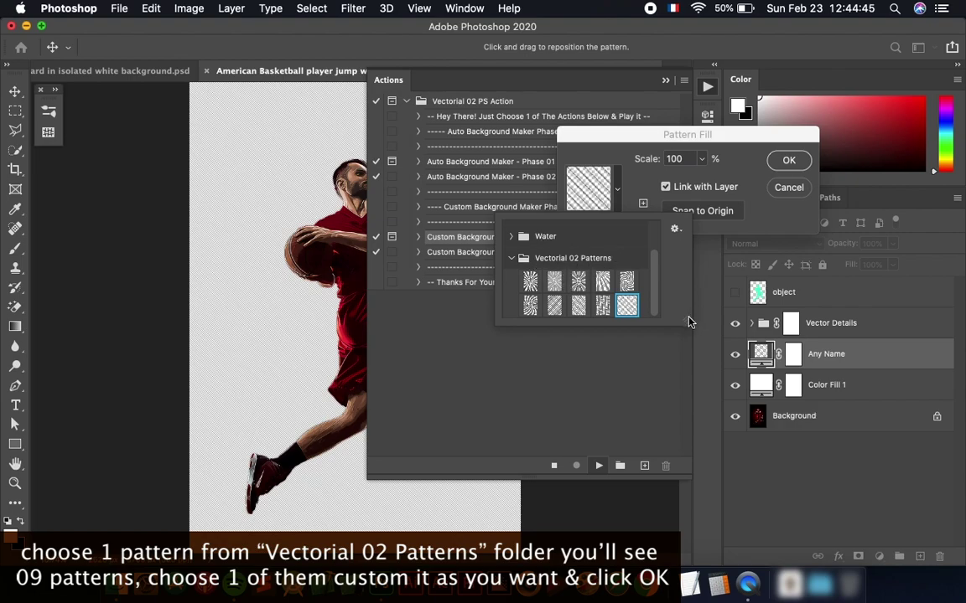
left_click_drag(689, 322, 734, 402)
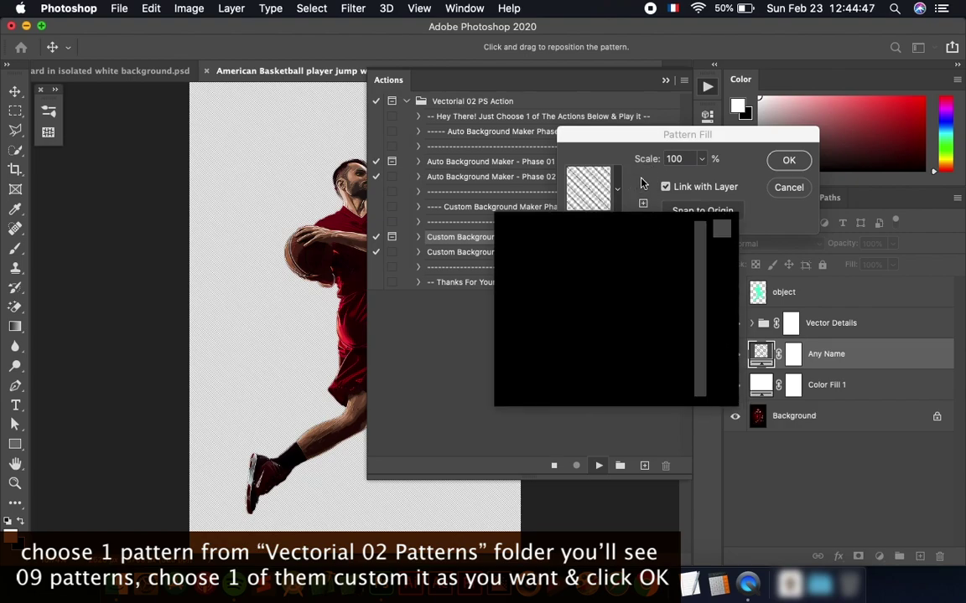
left_click(618, 189)
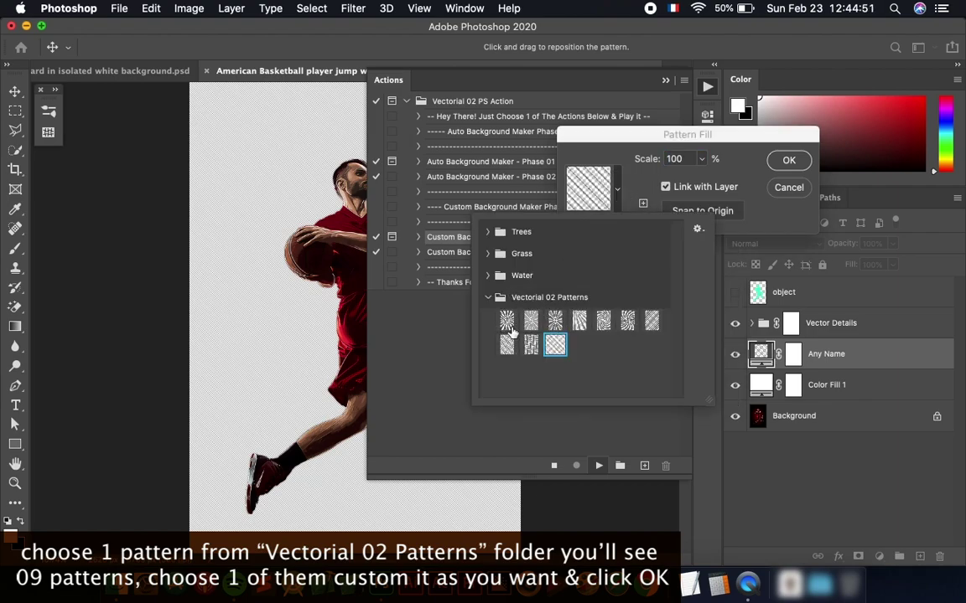
Preview several Vectorial 02 patterns and settle on the grey 3D chevron zigzag.
left_click(514, 324)
left_click(530, 321)
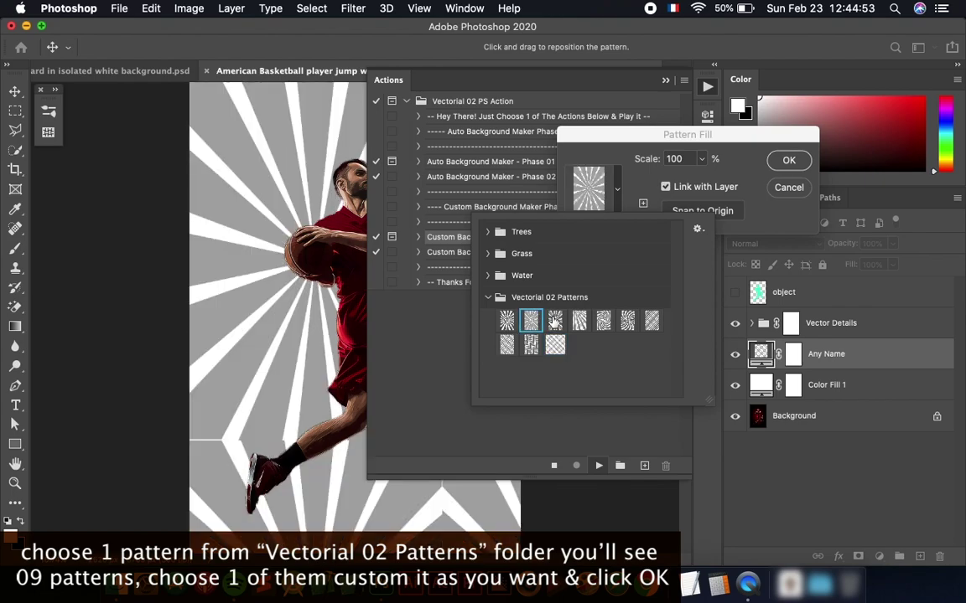
left_click(579, 323)
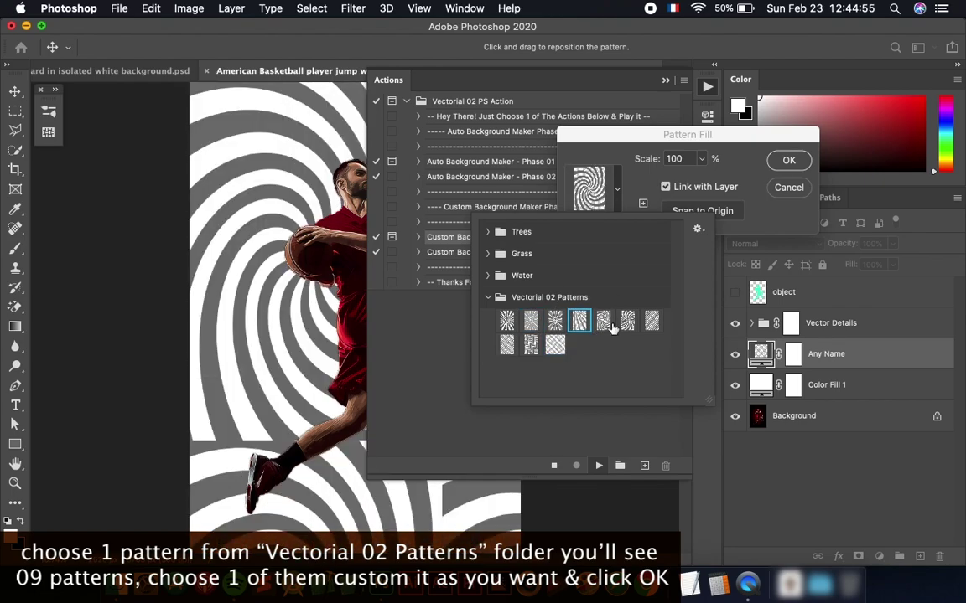
left_click(628, 323)
left_click(651, 323)
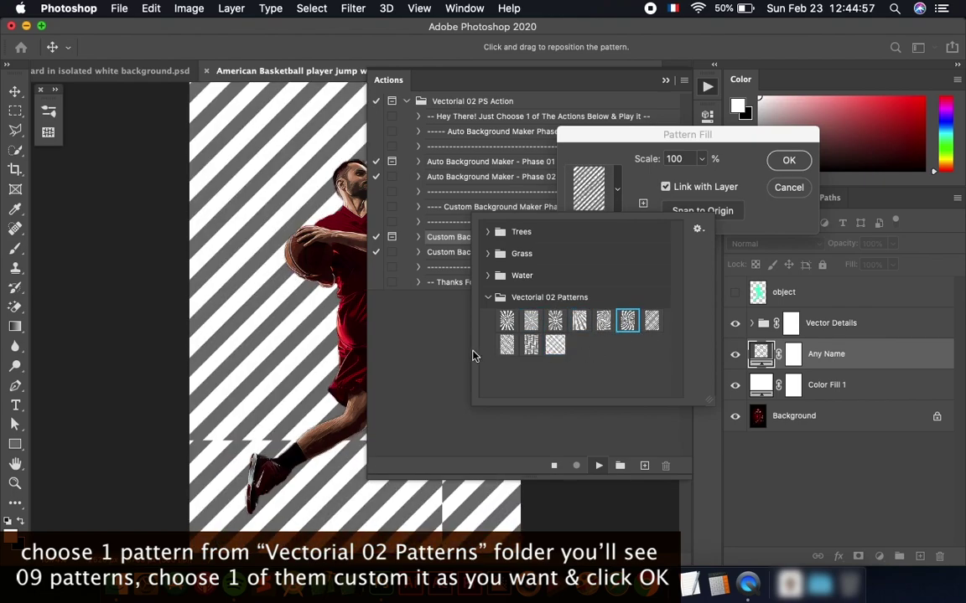
left_click(507, 348)
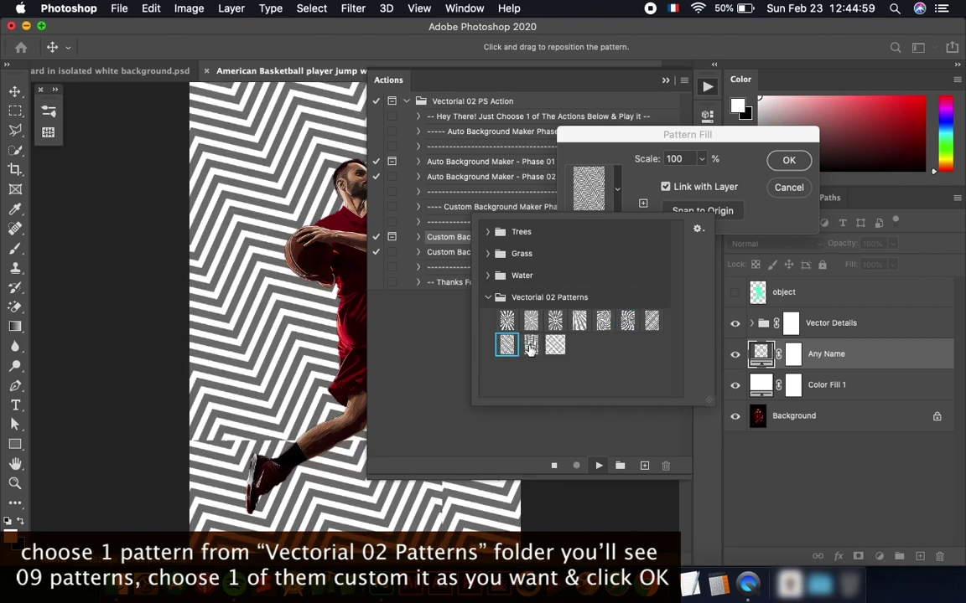
left_click(509, 345)
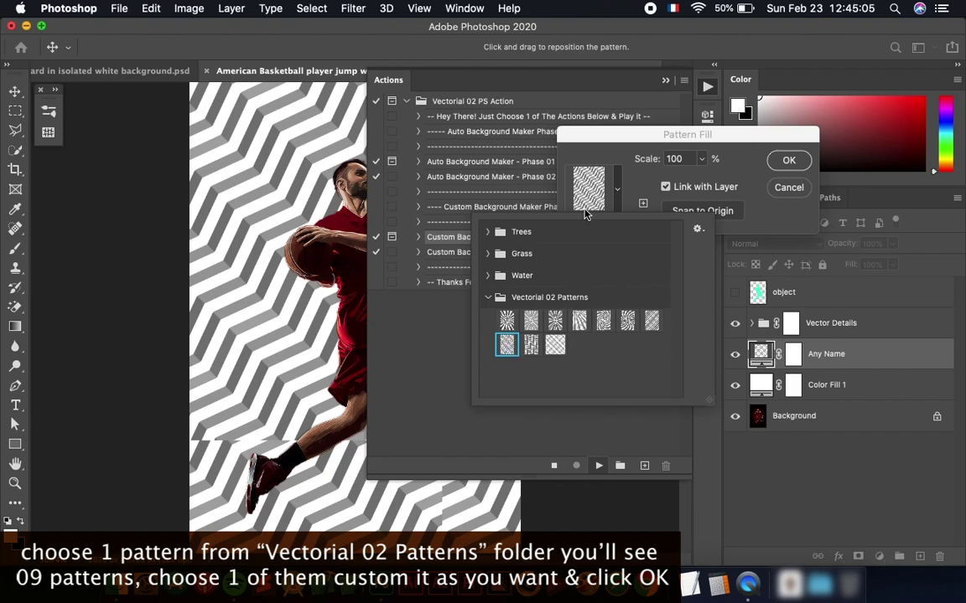
left_click_drag(634, 153, 659, 148)
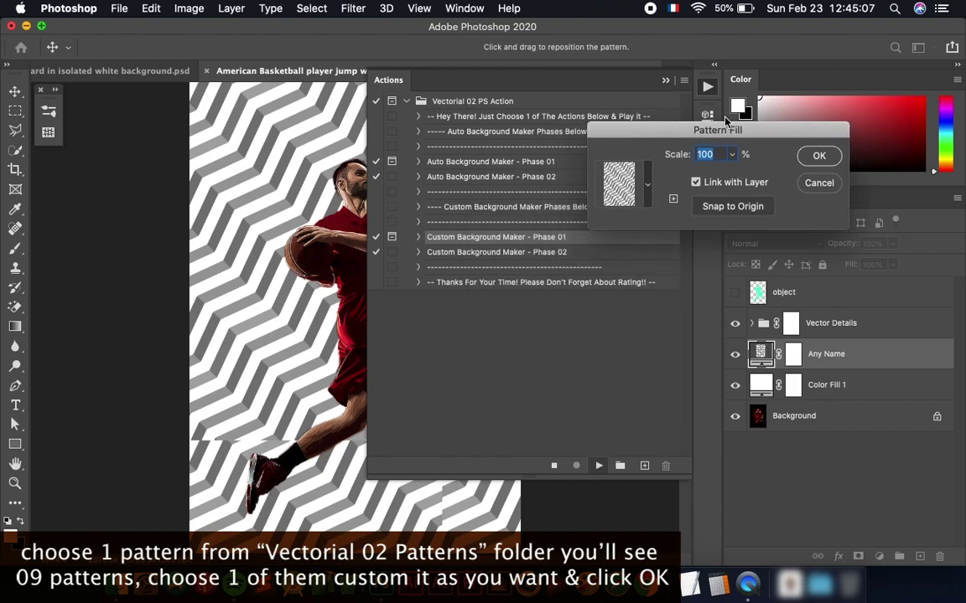
Shift the chevron pattern up and left behind the player and set its scale to 136%.
left_click(704, 86)
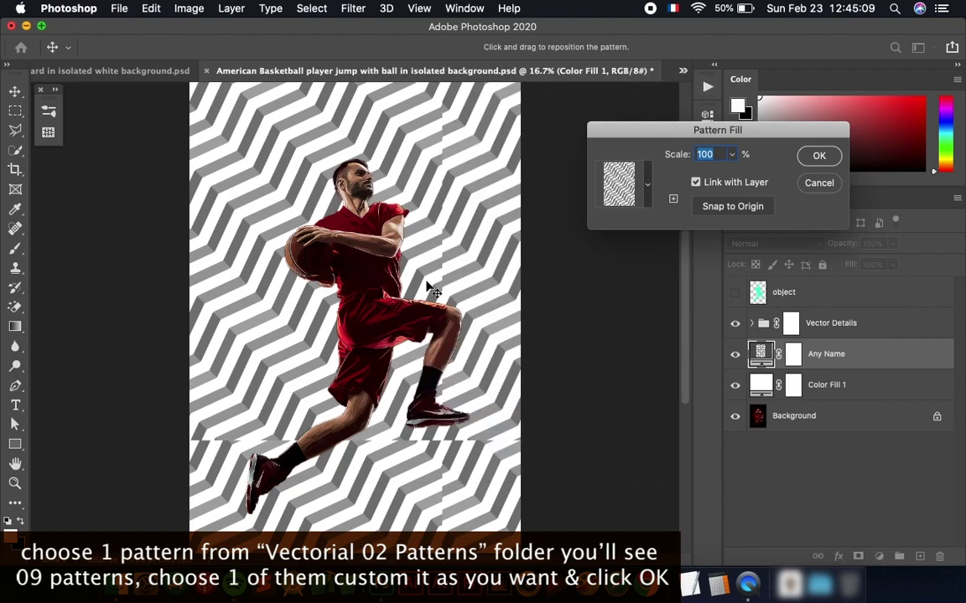
left_click_drag(425, 178, 500, 159)
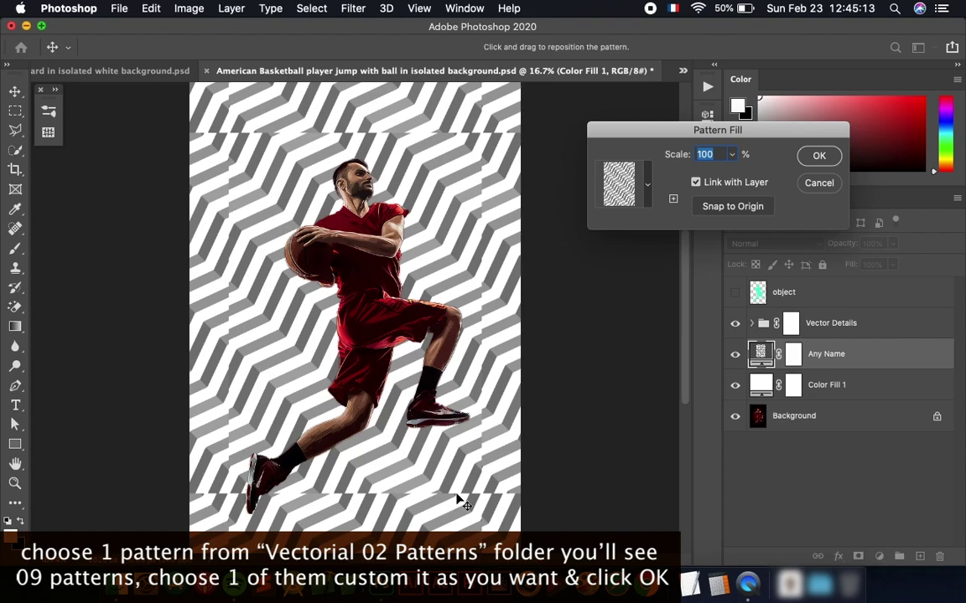
left_click(732, 156)
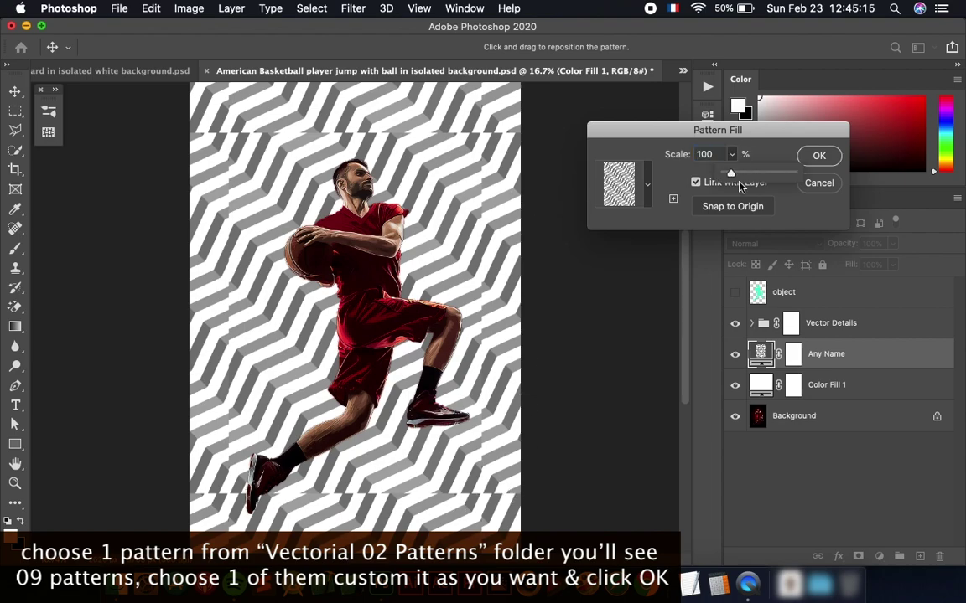
left_click_drag(733, 173, 735, 173)
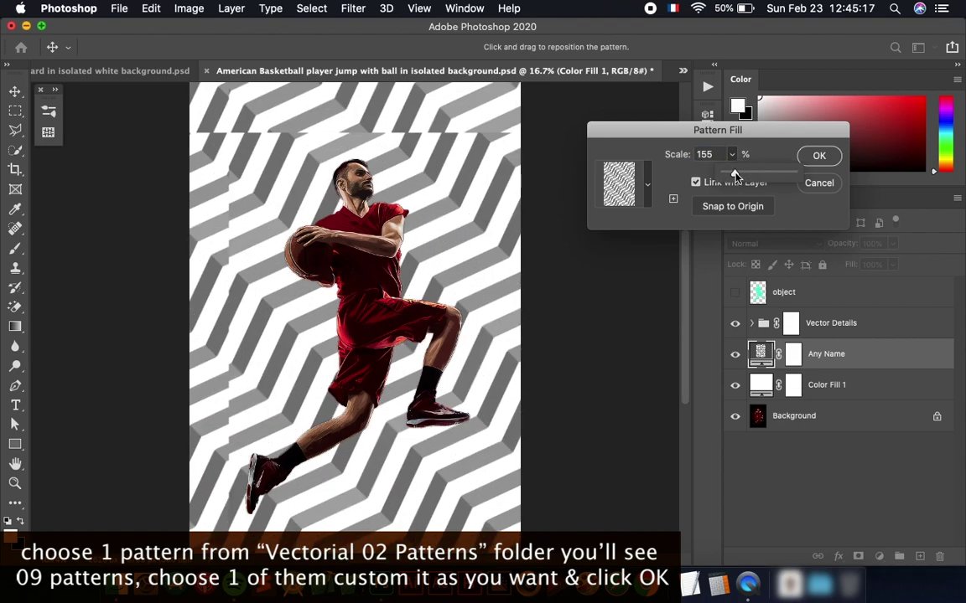
left_click_drag(490, 289, 331, 151)
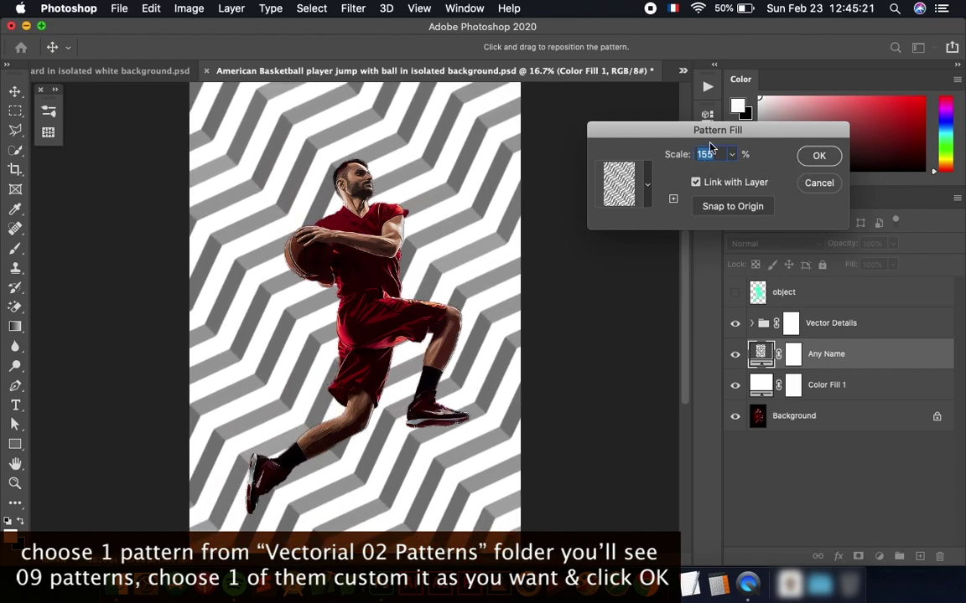
key("Down")
key("Down")
key("Down")
key("Down")
key("Down")
key("Down")
key("Down")
key("Down")
key("Down")
key("Down")
key("Down")
key("Down")
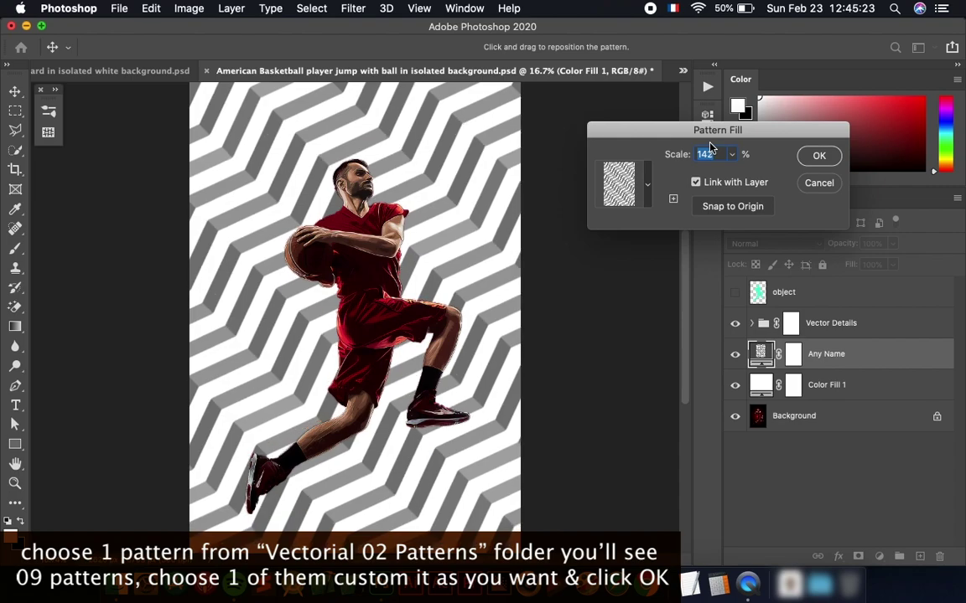
key("Down")
key("Down")
key("Down")
key("Down")
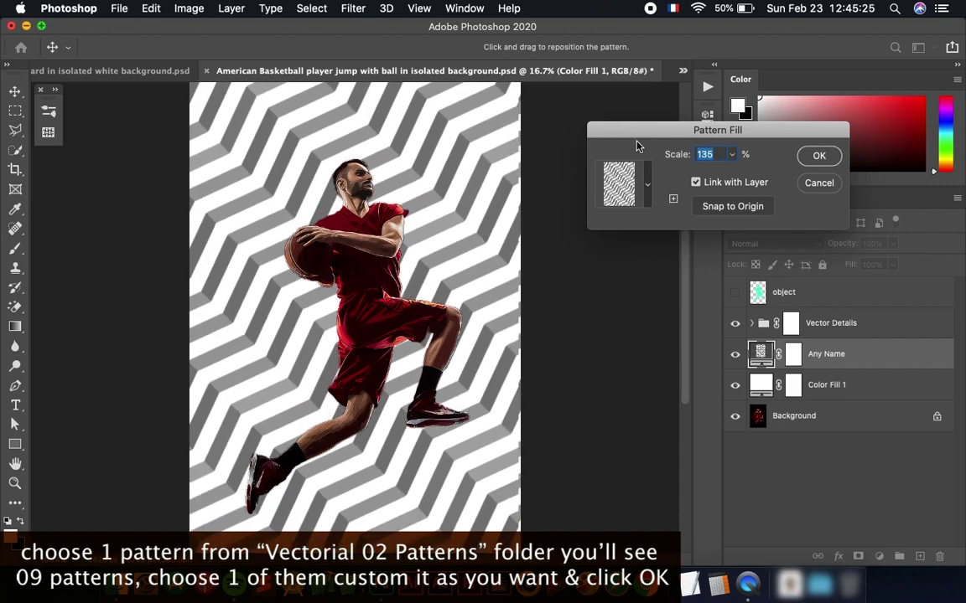
key("Up")
scroll(491, 414, "down", 1)
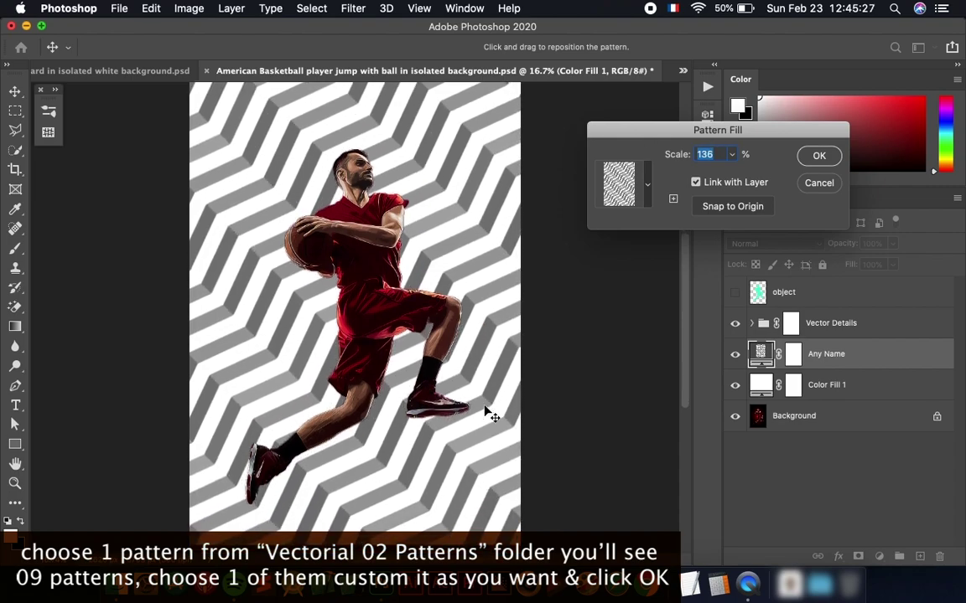
scroll(491, 414, "down", 2)
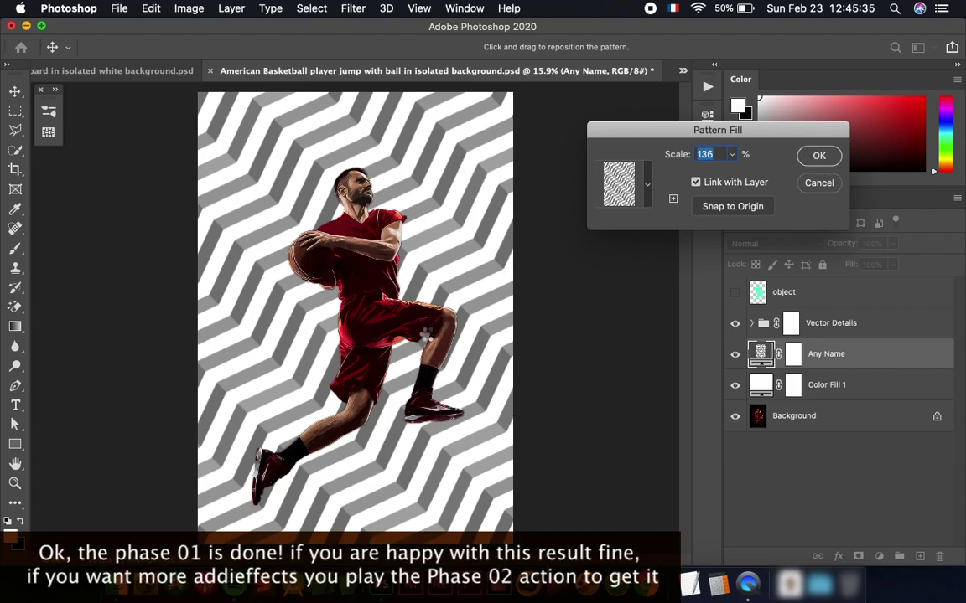
Confirm the pattern fill to finish Phase 01, then expand Custom Background and select Edit Color 01.
key("Return")
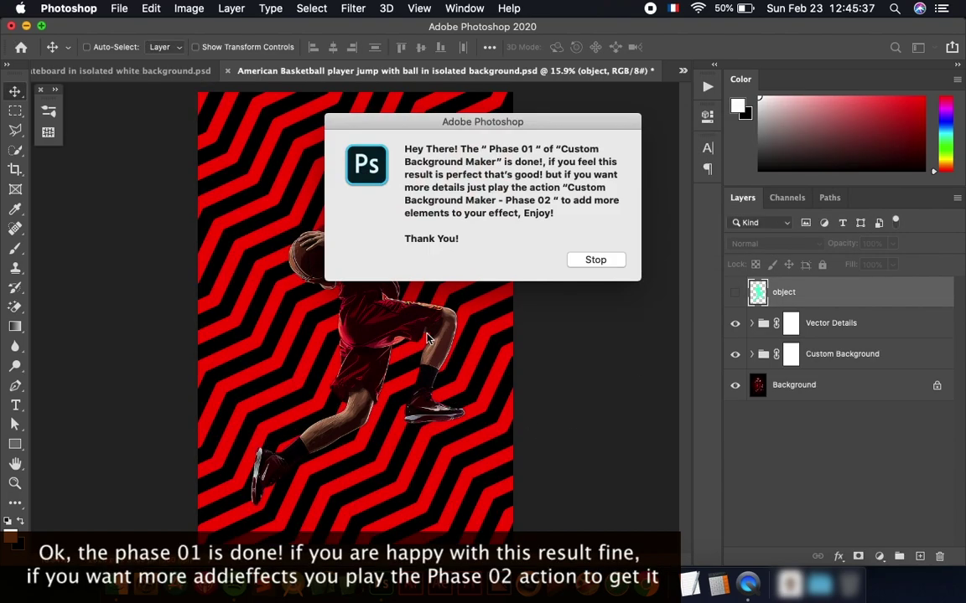
left_click(590, 259)
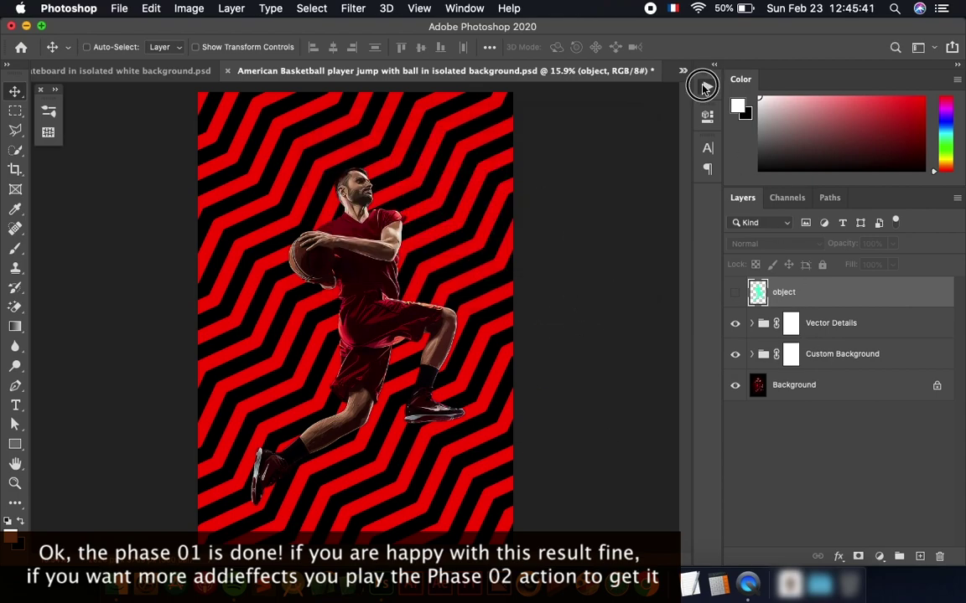
left_click(707, 83)
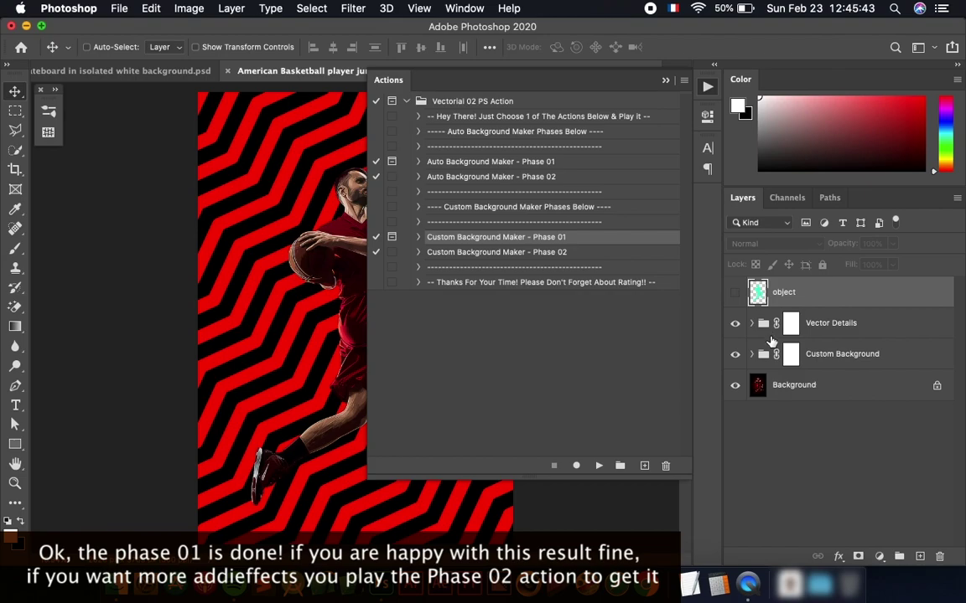
left_click(753, 354)
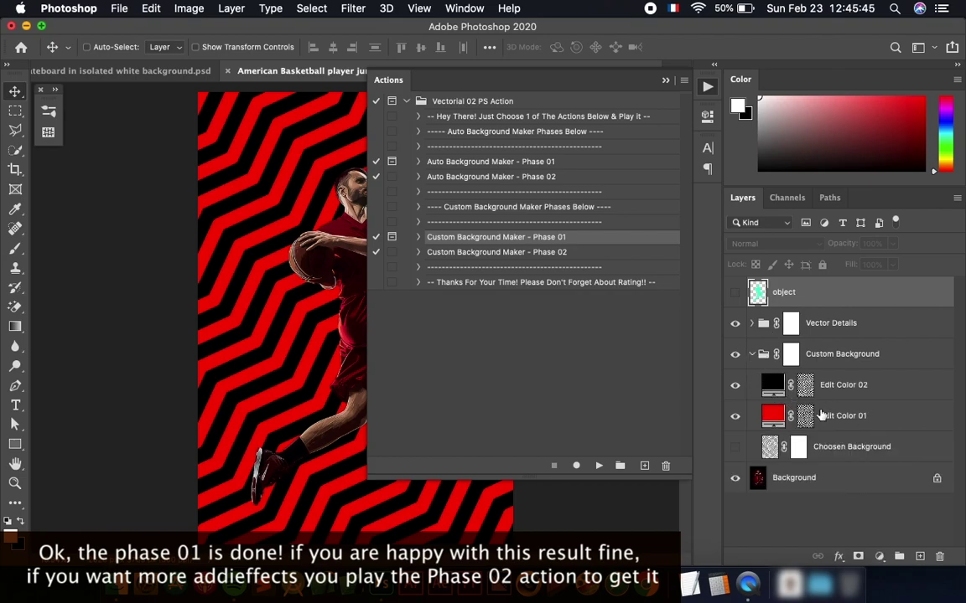
left_click(706, 87)
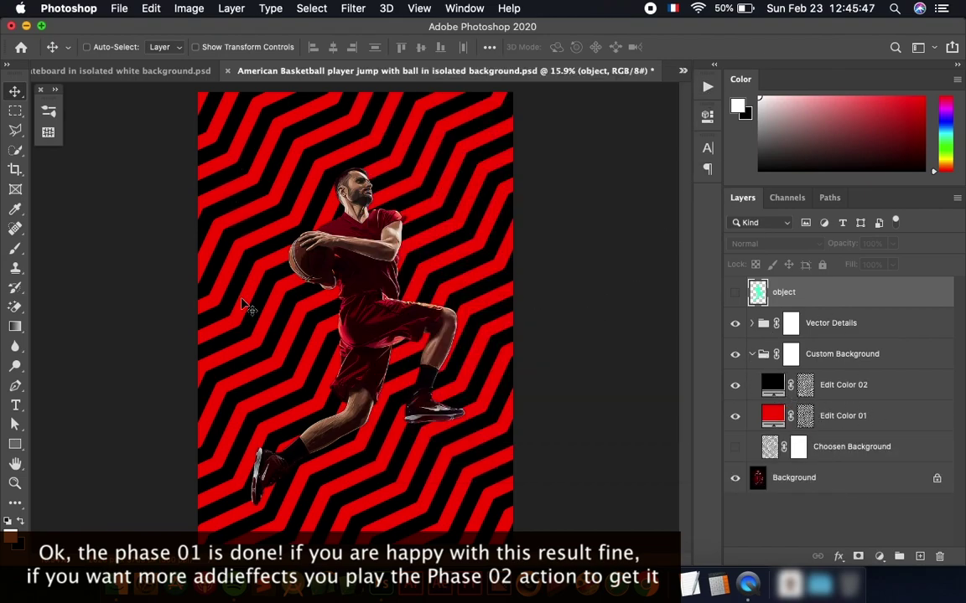
left_click(774, 423)
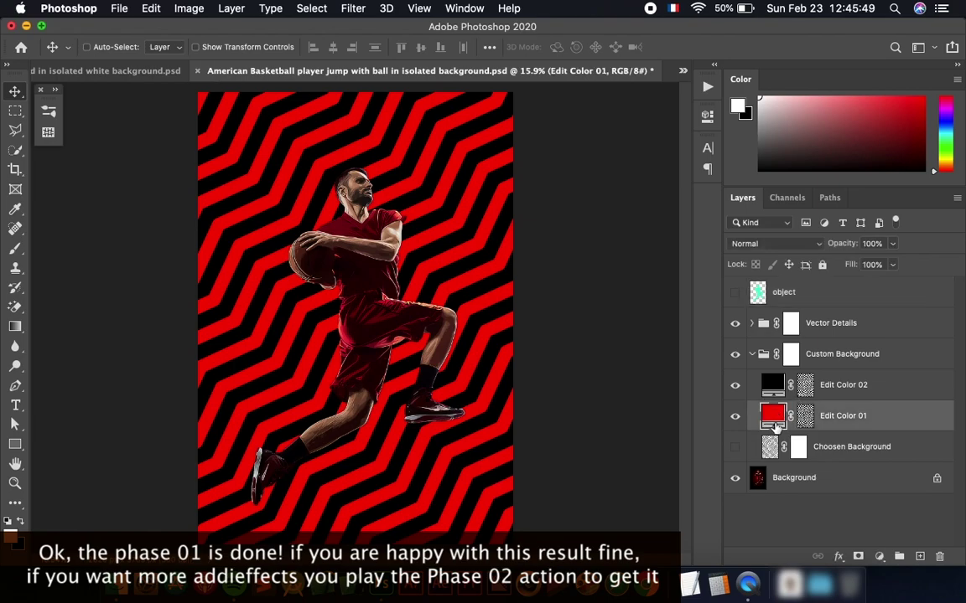
Recolour the Edit Color 01 fill to golden yellow (about ffd800).
double_click(772, 417)
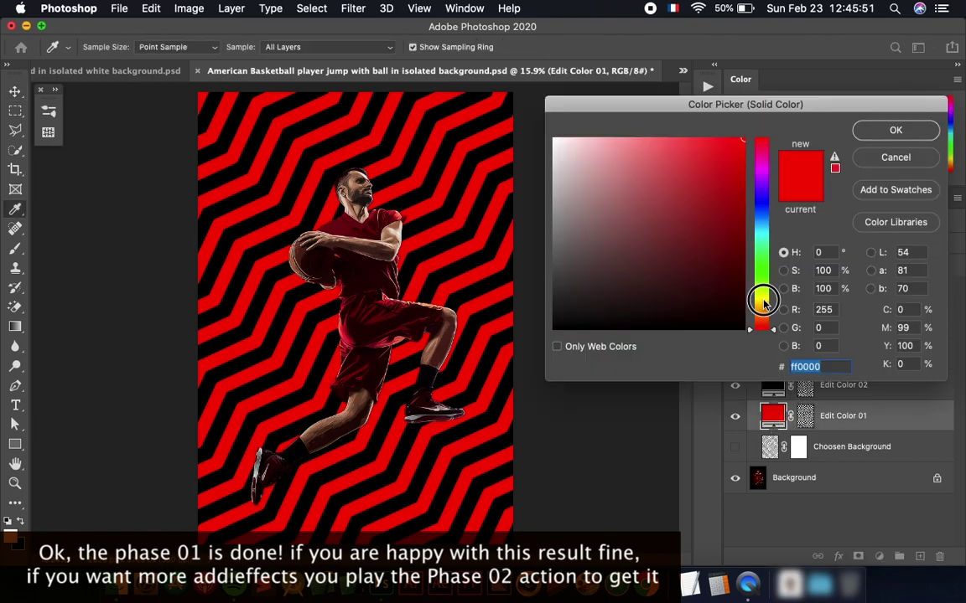
left_click(763, 301)
left_click_drag(764, 302, 765, 303)
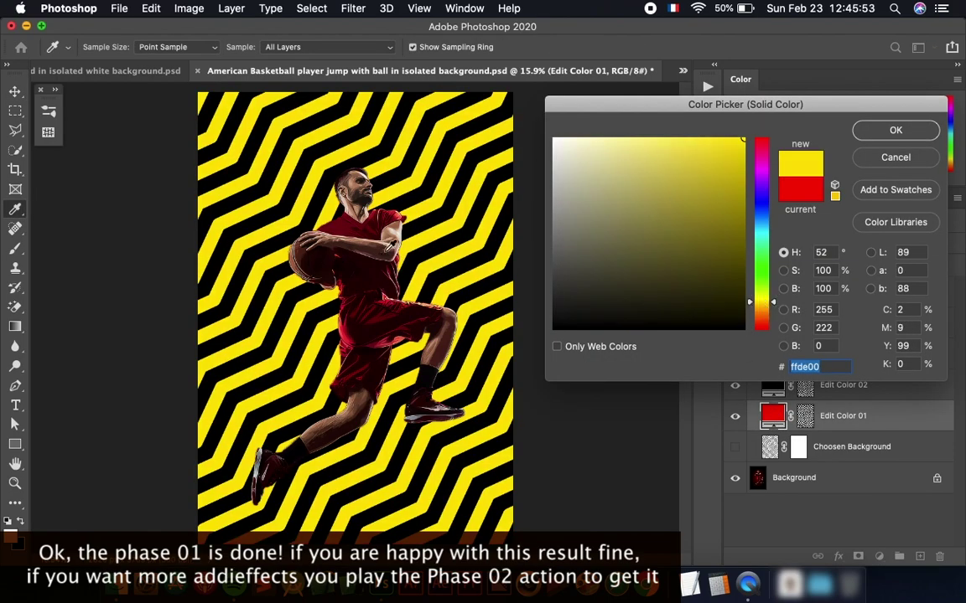
left_click_drag(774, 307, 775, 308)
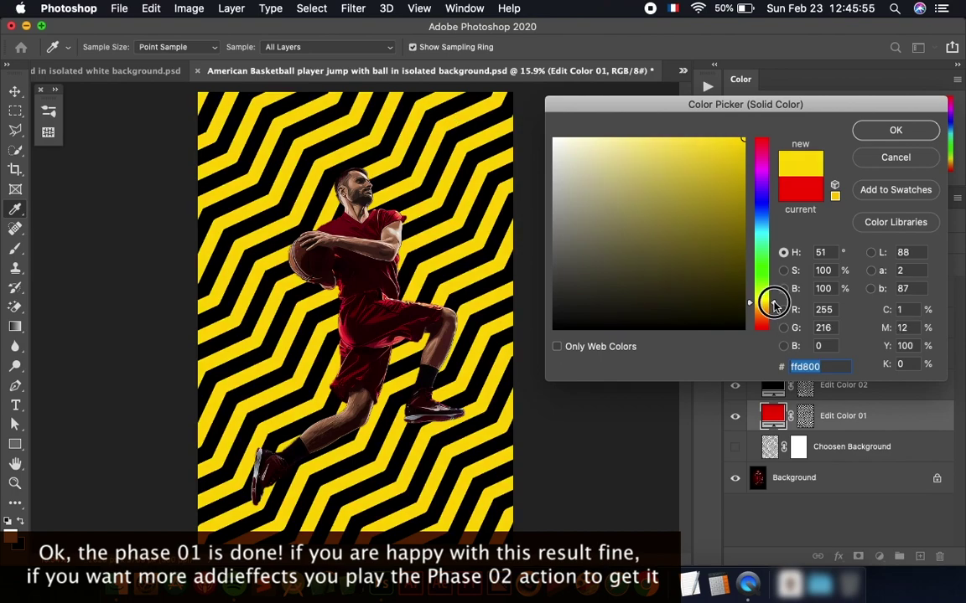
left_click(895, 131)
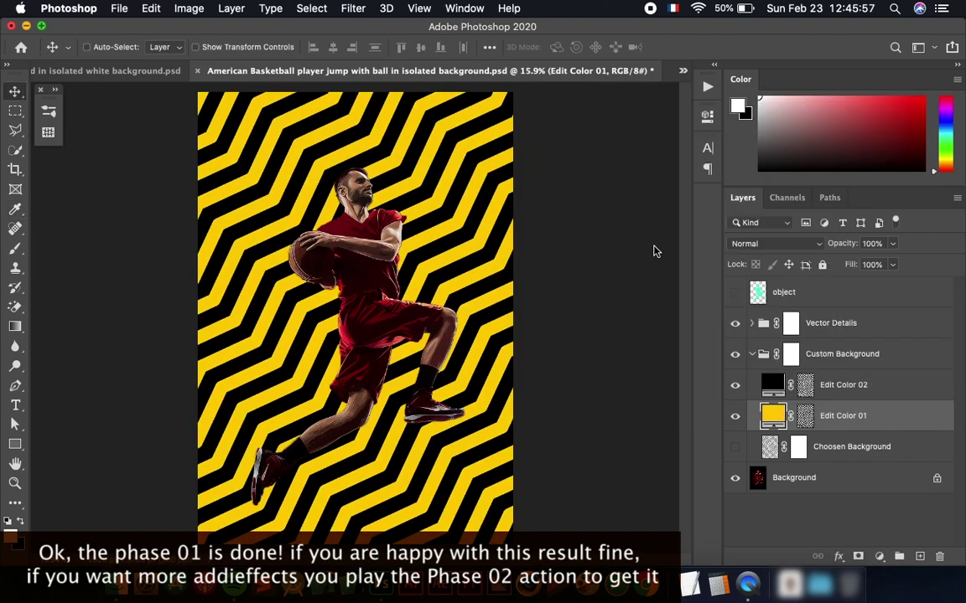
left_click(780, 388)
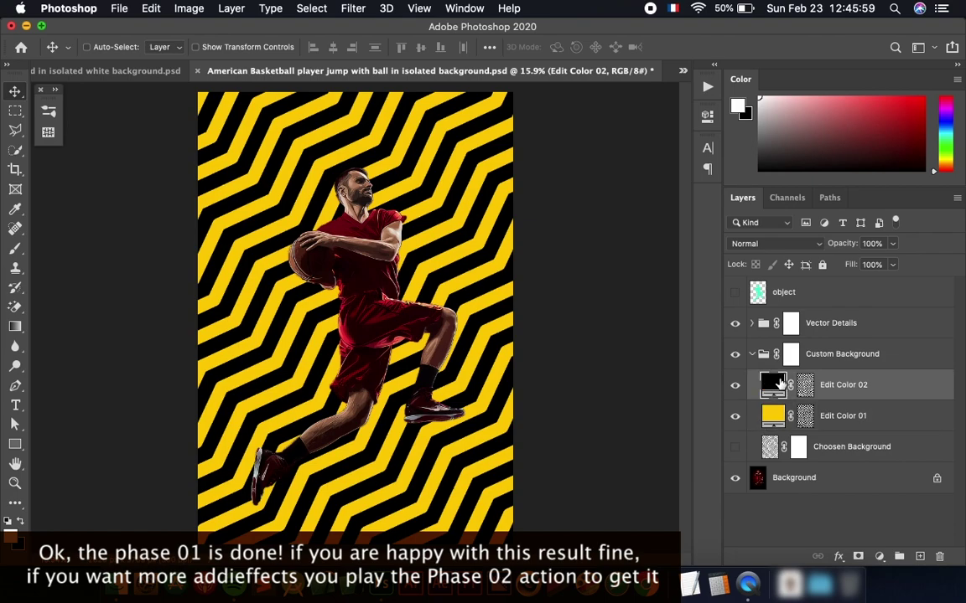
double_click(772, 385)
mouse_move(746, 117)
left_mouse_down()
mouse_move(492, 50)
mouse_move(718, 248)
left_mouse_up()
left_click(721, 244)
mouse_move(763, 327)
left_mouse_down()
mouse_move(765, 207)
mouse_move(759, 314)
left_mouse_up()
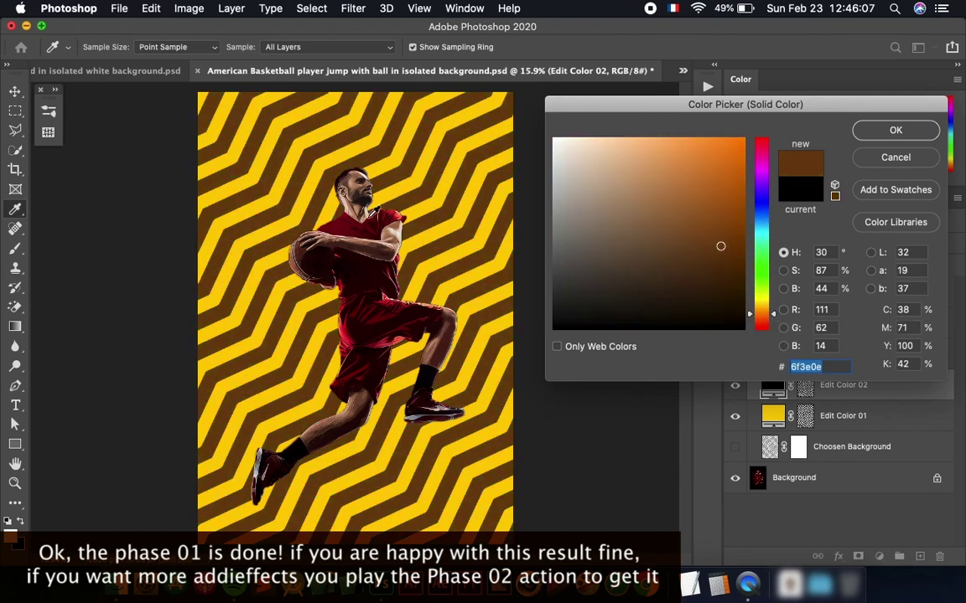
left_click_drag(595, 276, 578, 329)
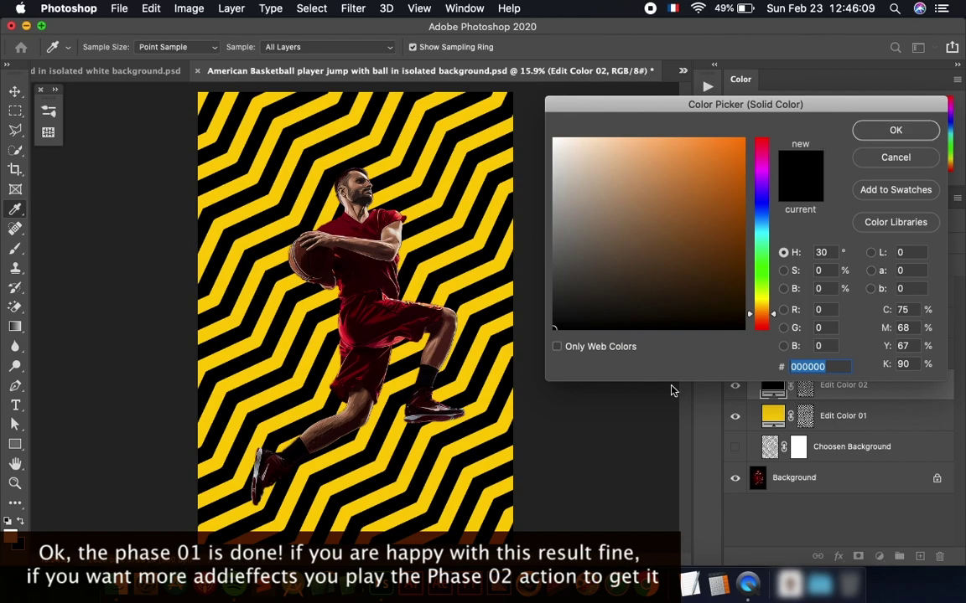
key("Return")
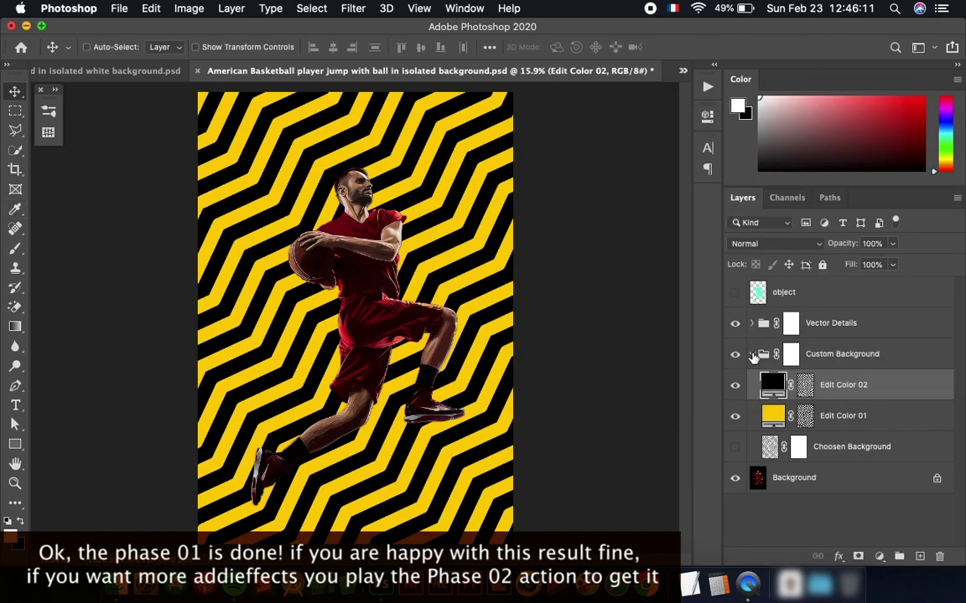
Run the Custom Background Maker - Phase 02 action with the Custom Background group collapsed.
left_click(753, 357)
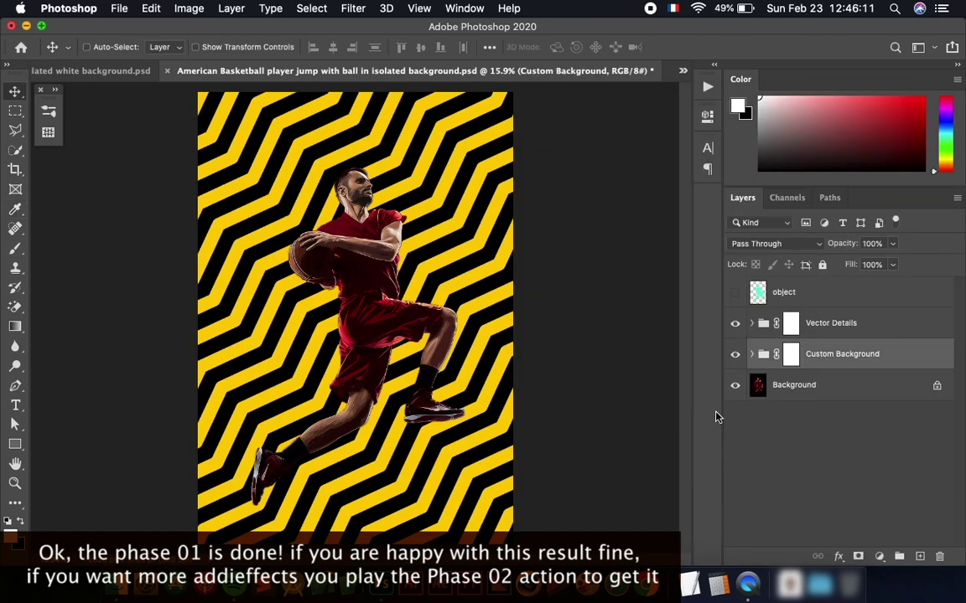
left_click(707, 85)
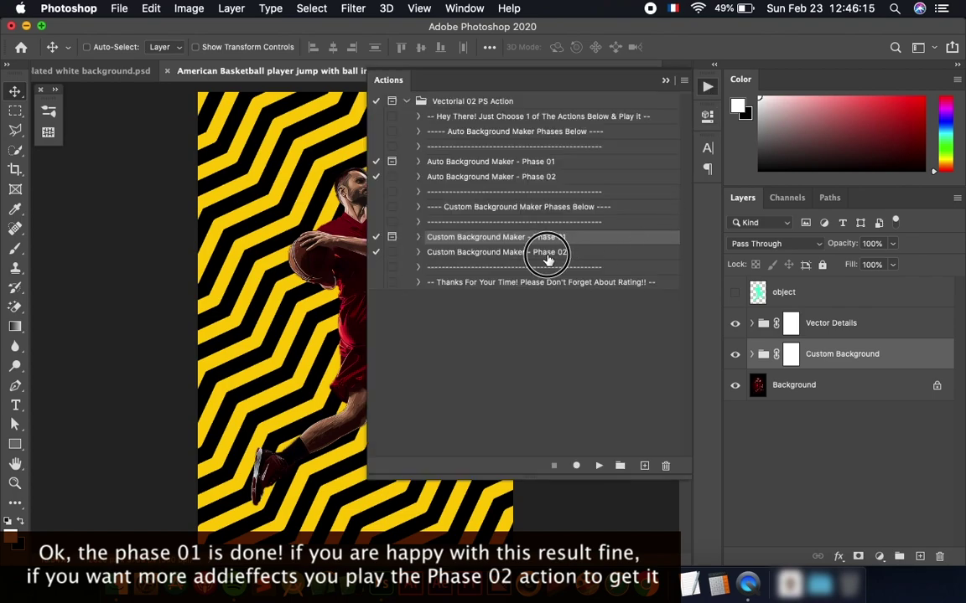
left_click(552, 251)
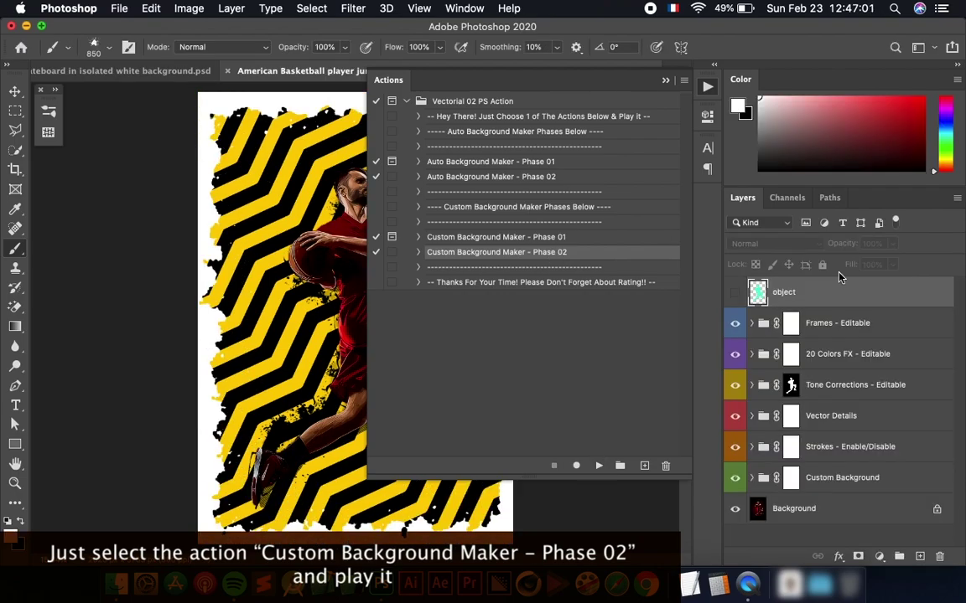
left_click(707, 87)
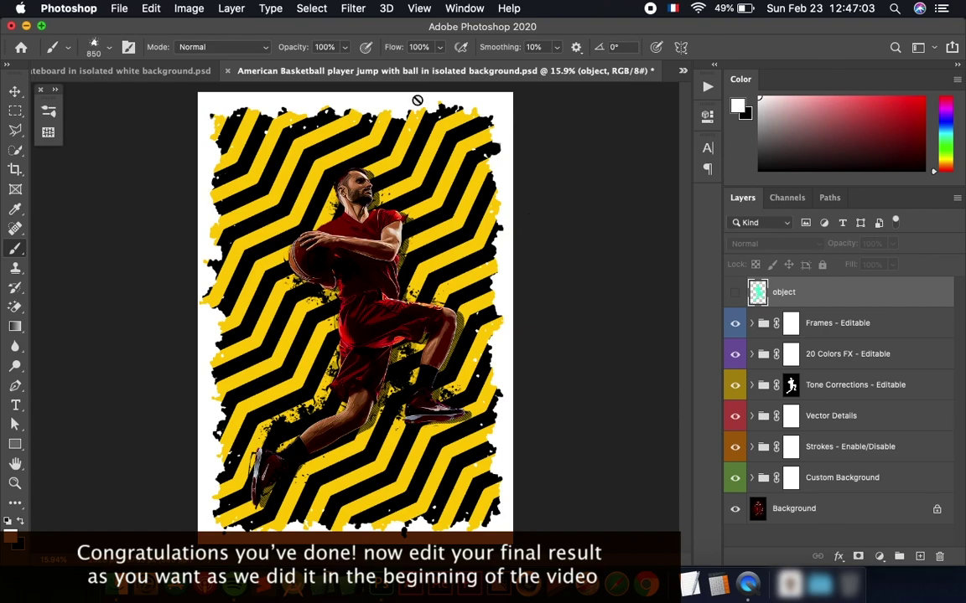
key("ctrl+0")
key("v")
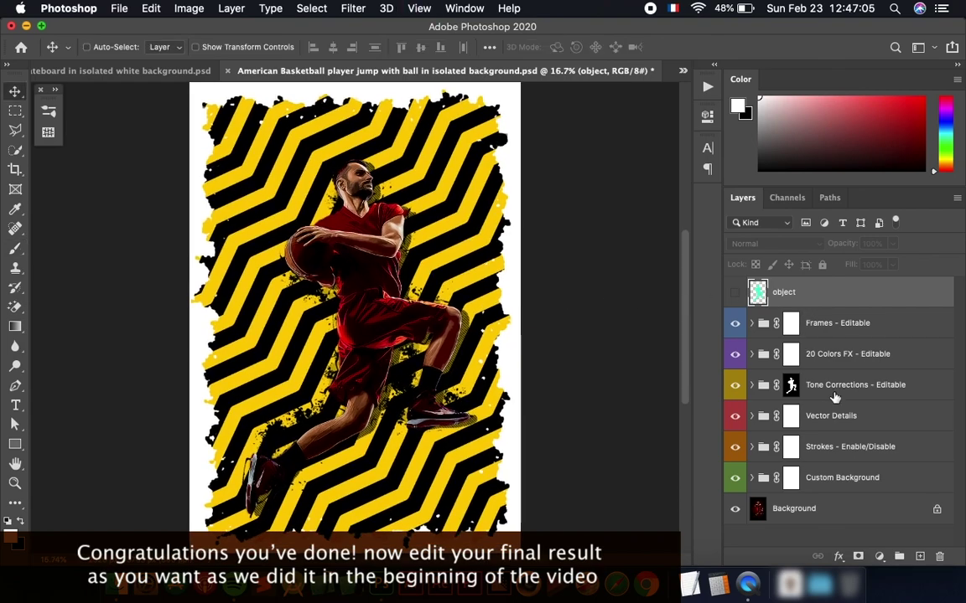
left_click(790, 478)
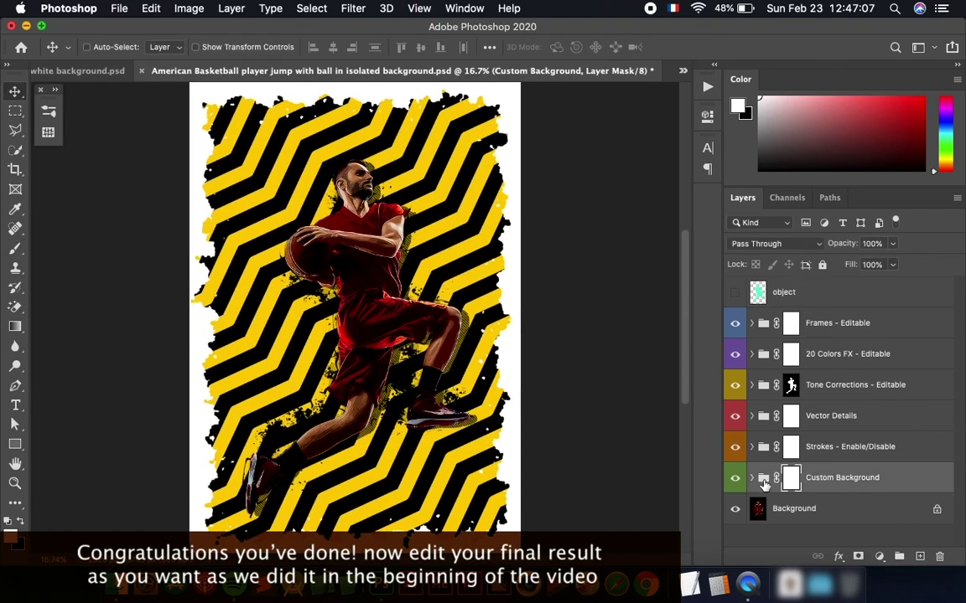
left_click(752, 478)
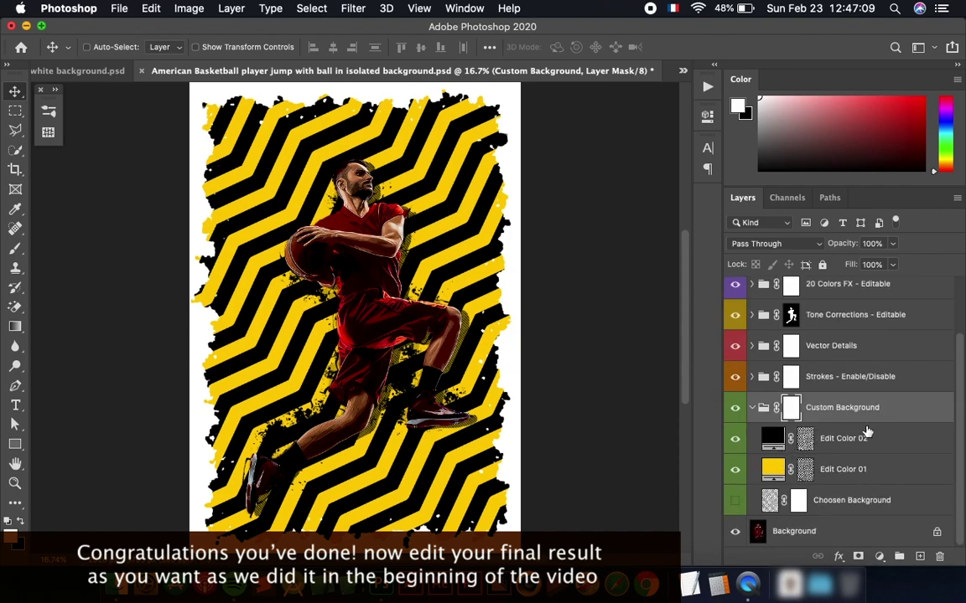
key("alt+F9")
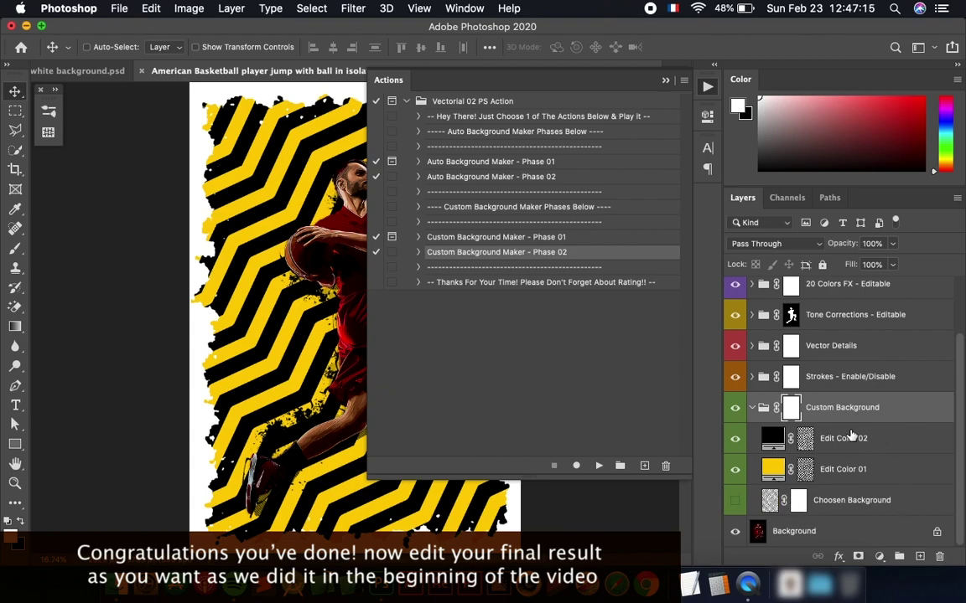
left_click(706, 86)
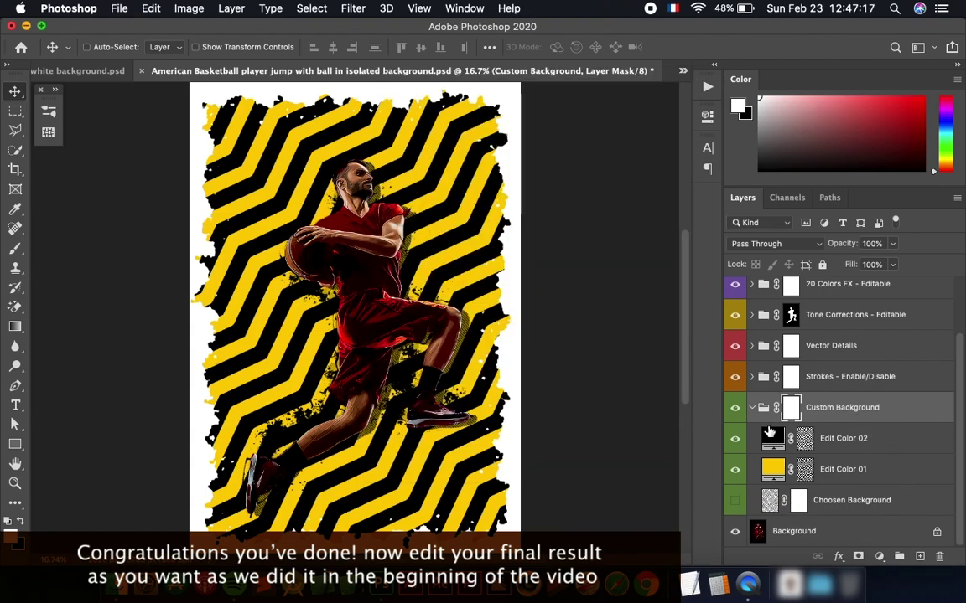
left_click(752, 407)
left_click(805, 446)
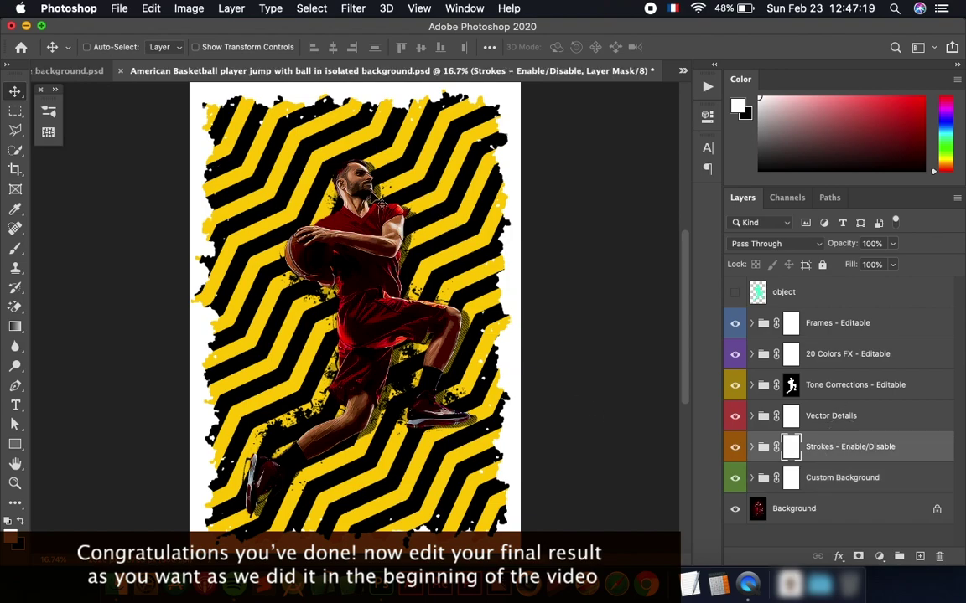
Keep the hatched Under Object Texturing layer visible and offset it slightly behind the player.
scroll(426, 227, "up", 5)
scroll(426, 226, "down", 5)
scroll(503, 277, "down", 4)
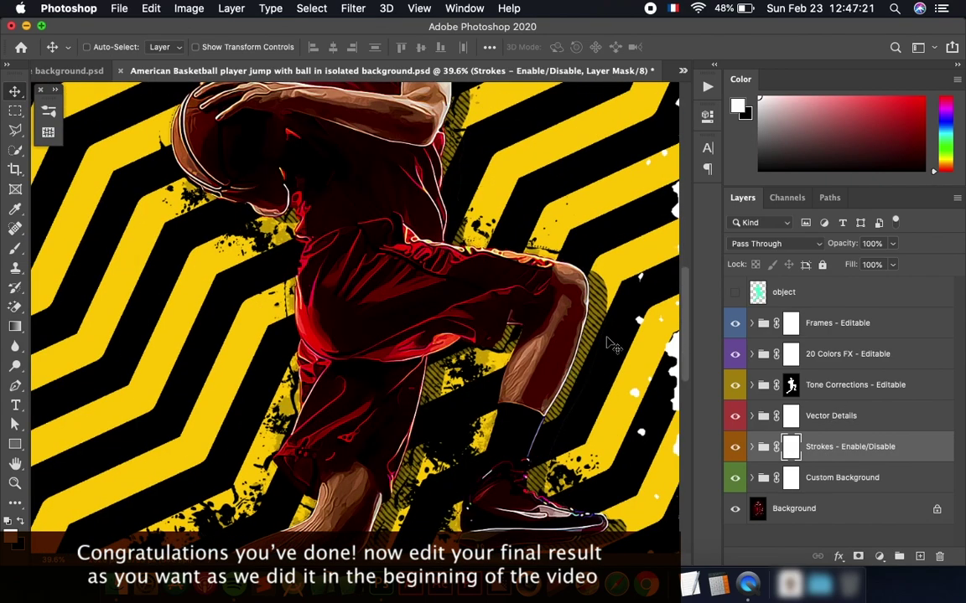
left_click(752, 447)
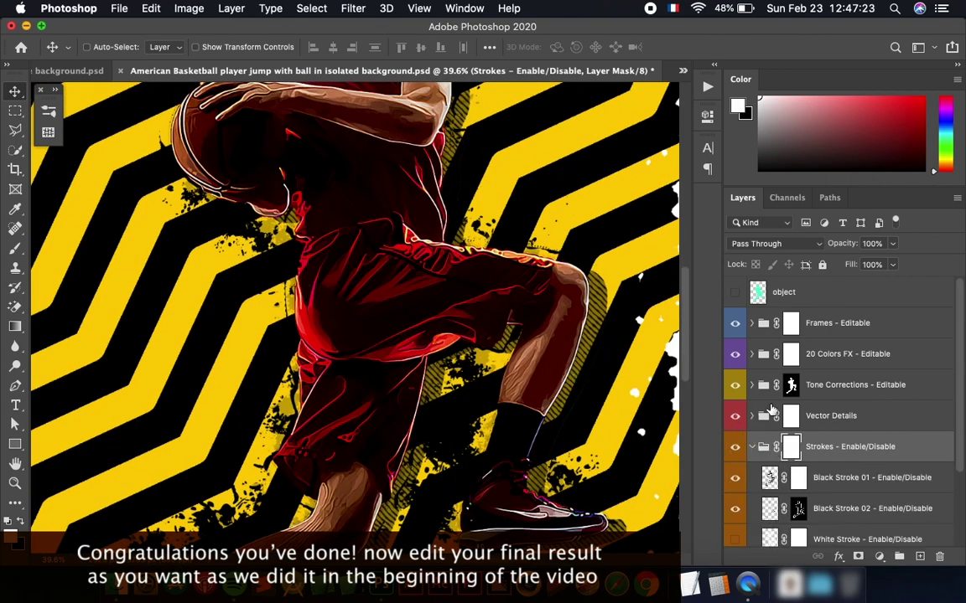
scroll(804, 453, "down", 2)
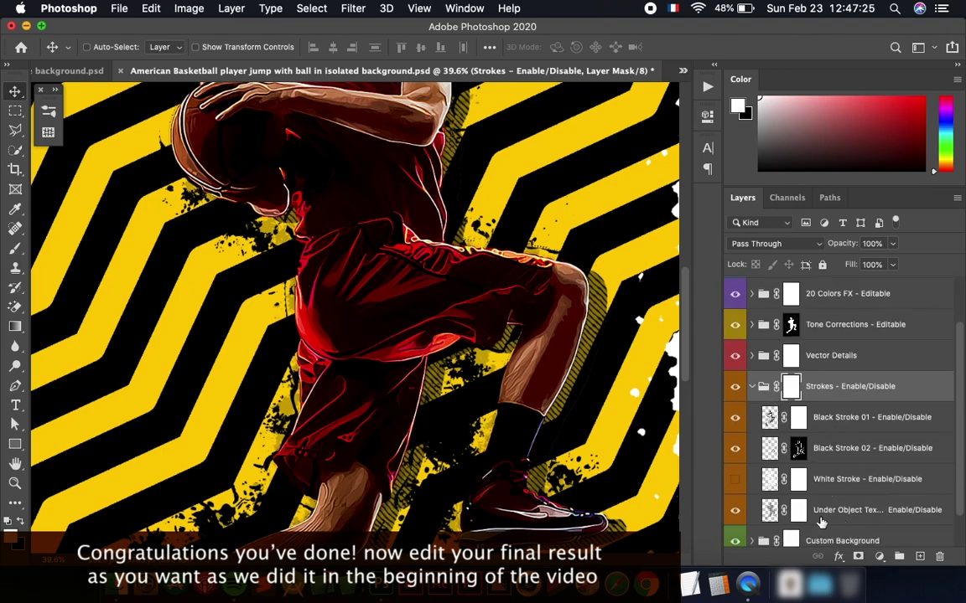
left_click(735, 511)
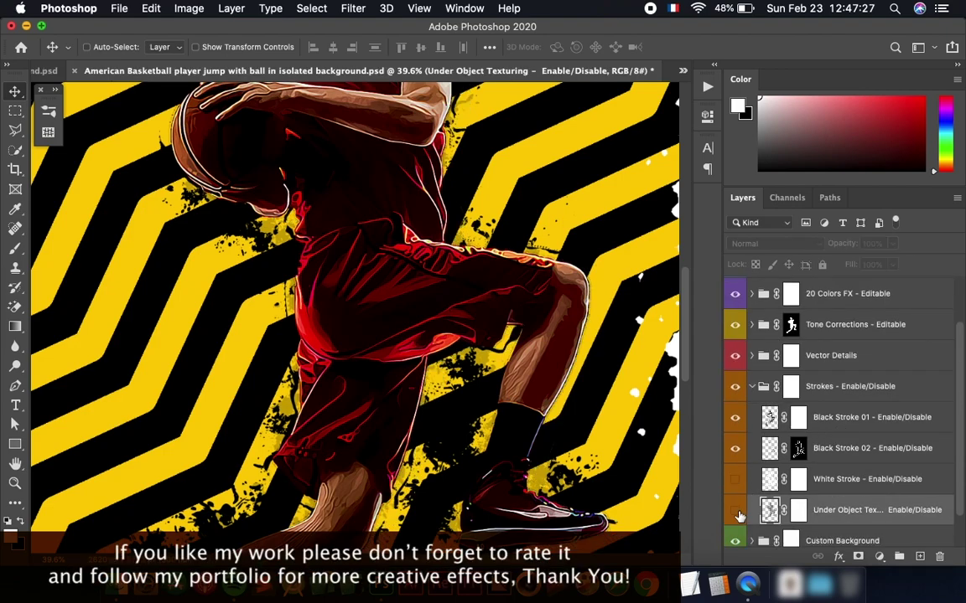
left_click(735, 510)
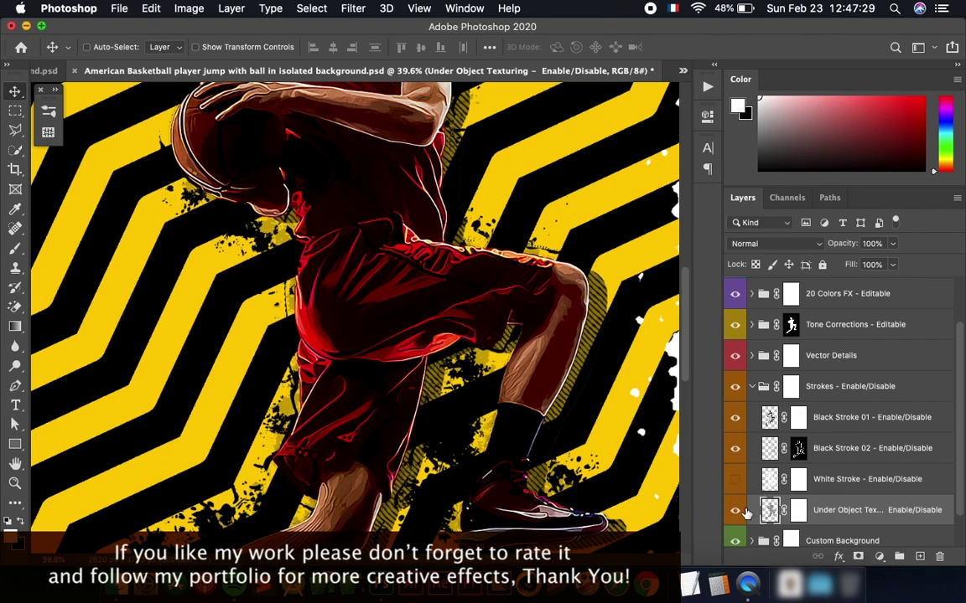
left_click(735, 511)
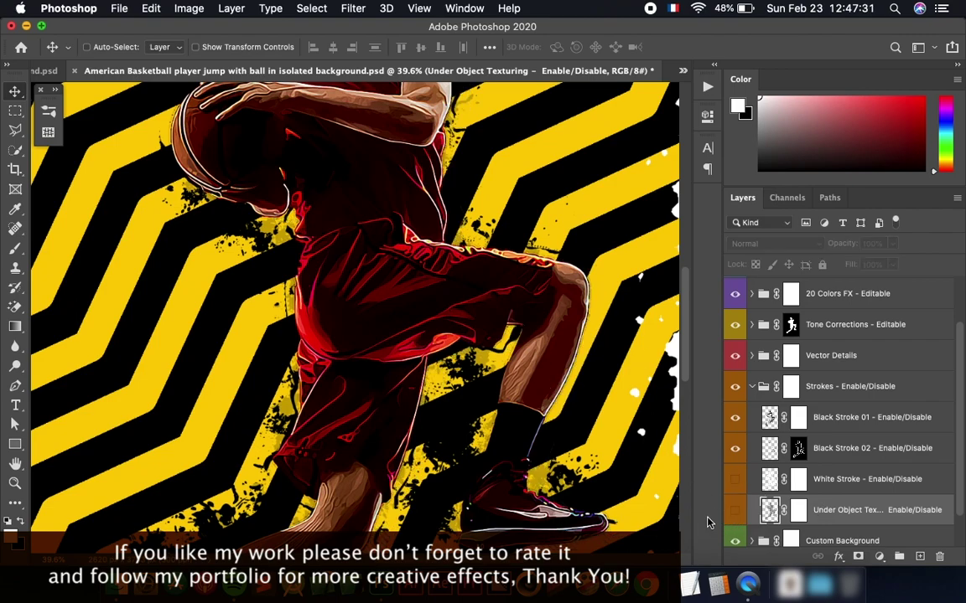
left_click(735, 510)
left_click_drag(570, 401, 570, 387)
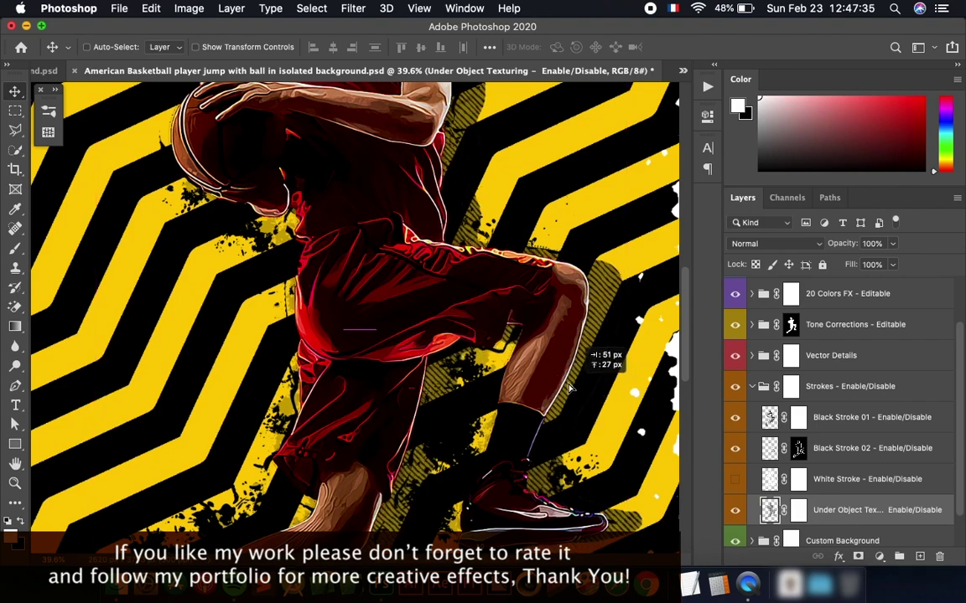
key("super+0")
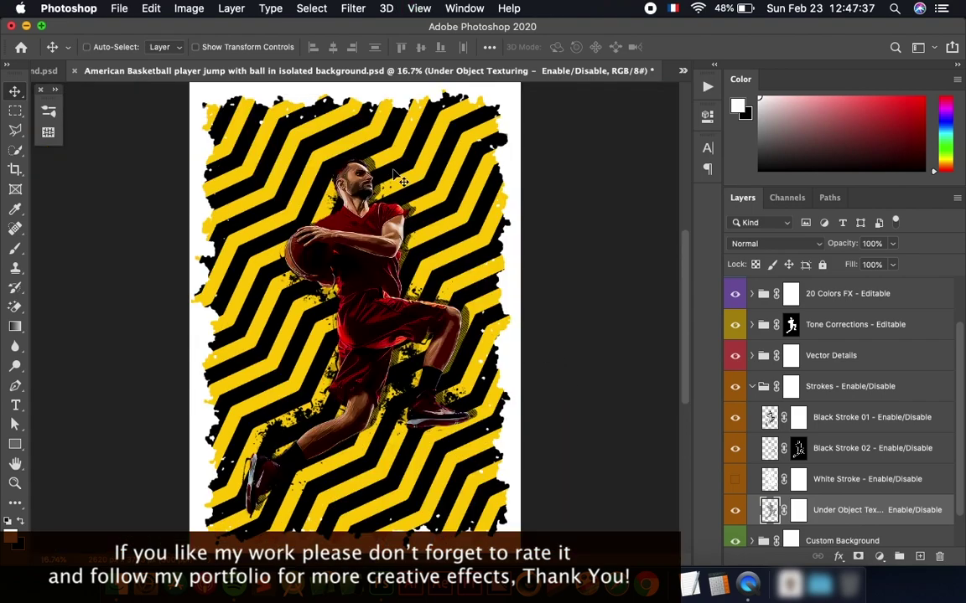
Turn off the White Stroke, compare Black Stroke 02 on and off, and collapse Strokes.
left_click(806, 495)
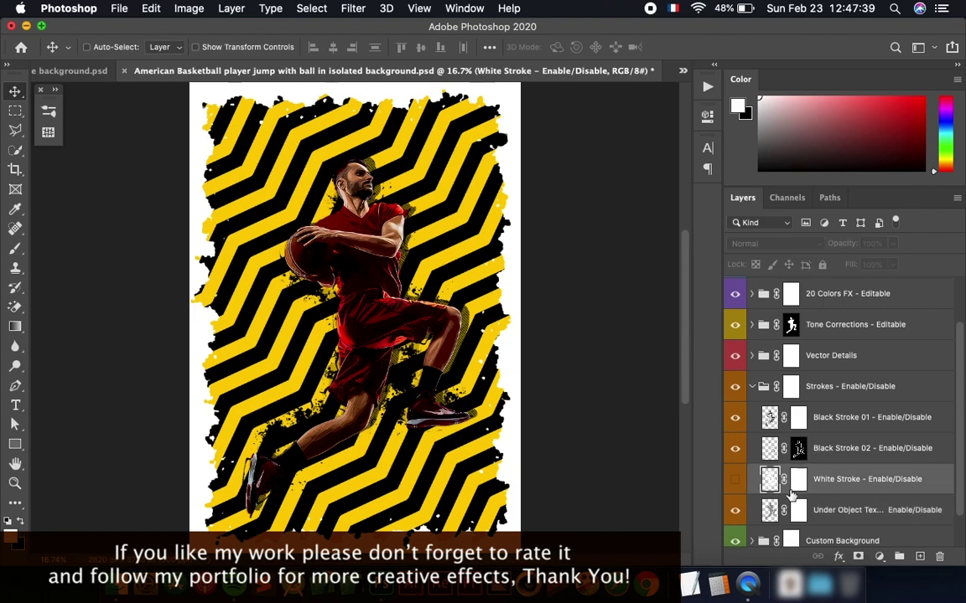
key("super+comma")
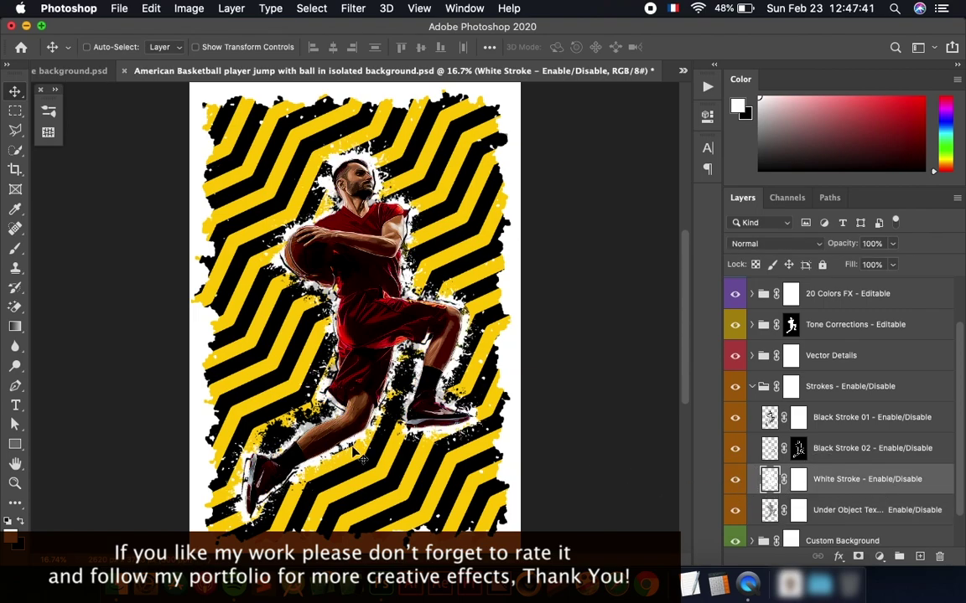
left_click(735, 484)
left_click(767, 451)
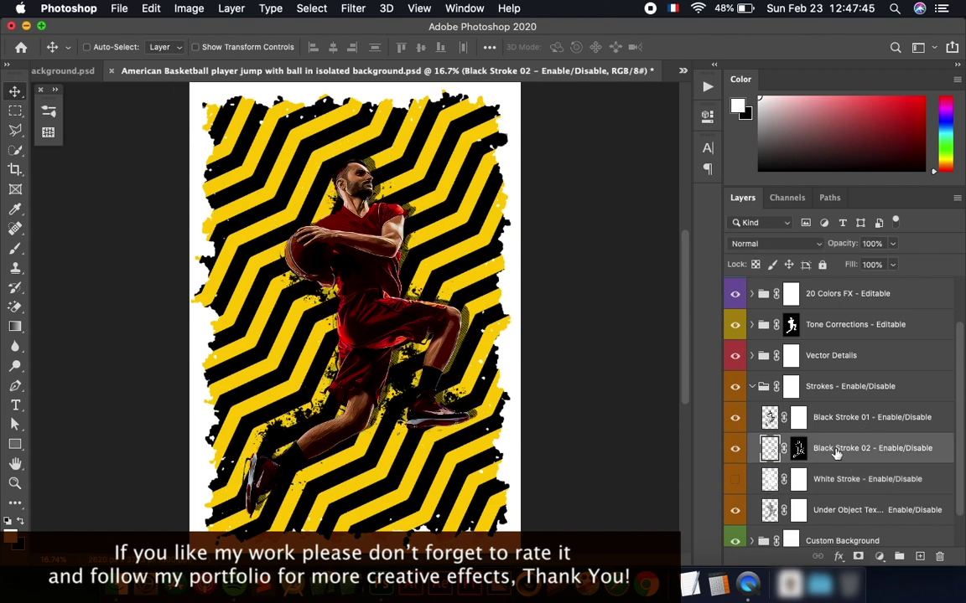
left_click(734, 450)
left_click(734, 451)
left_click(735, 448)
left_click(735, 449)
left_click(858, 419)
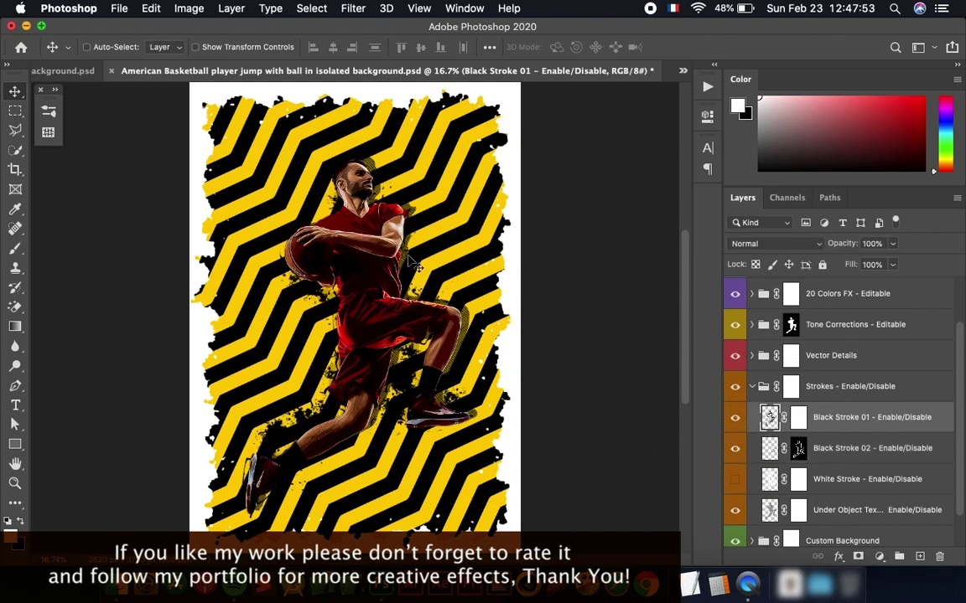
left_click(745, 393)
left_click(752, 388)
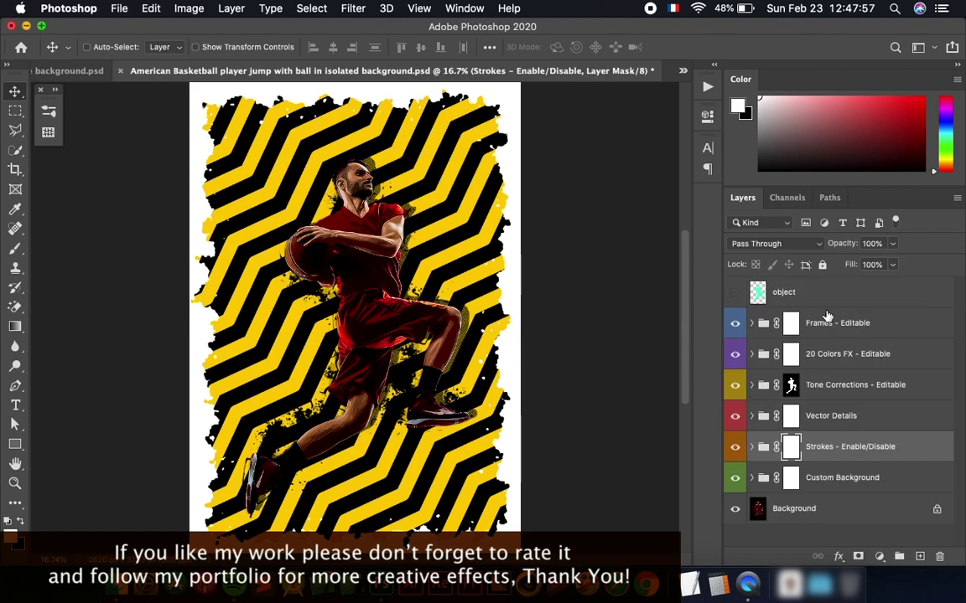
Collapse the 20 Colors FX subgroups and expand the Frames group.
left_click(752, 353)
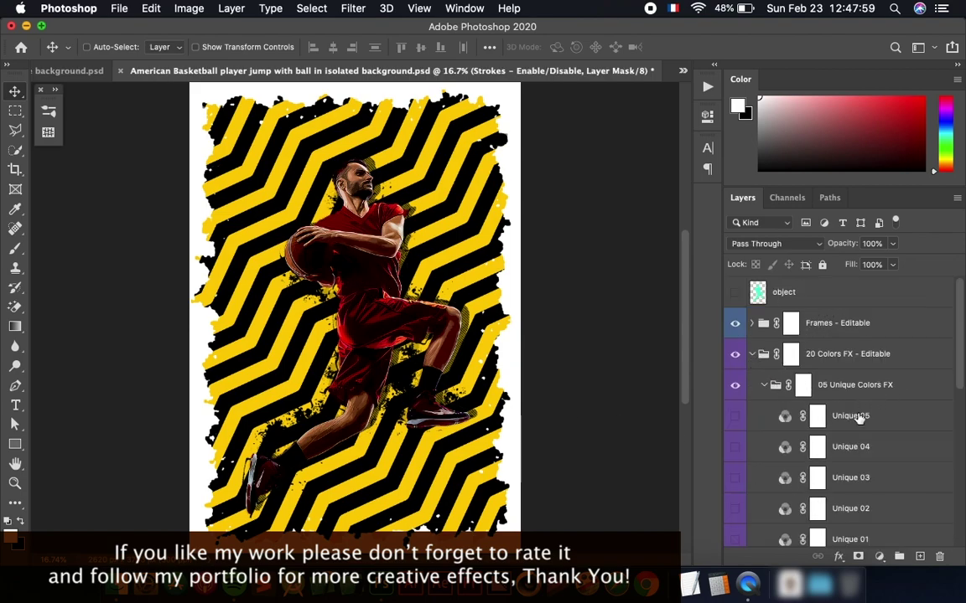
left_click(764, 384)
left_click(764, 415)
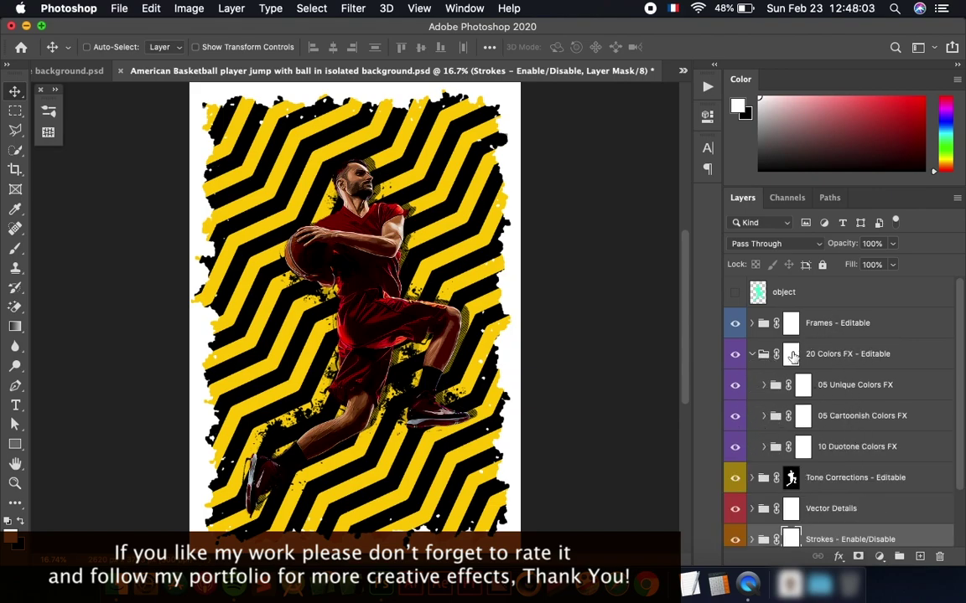
left_click(753, 353)
left_click(752, 324)
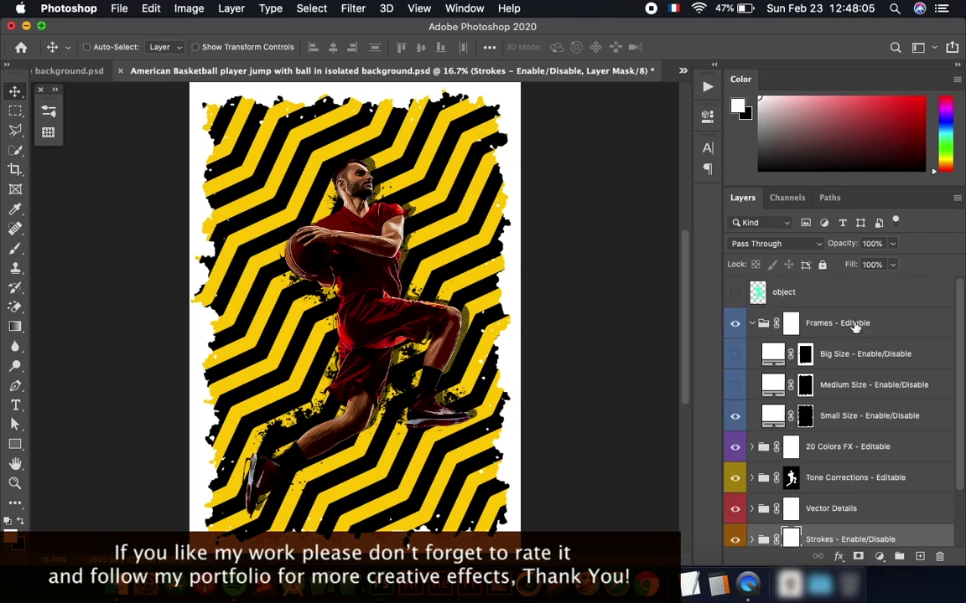
Fill the Small Size frame black, resize it to about 96%, then hide it.
double_click(774, 416)
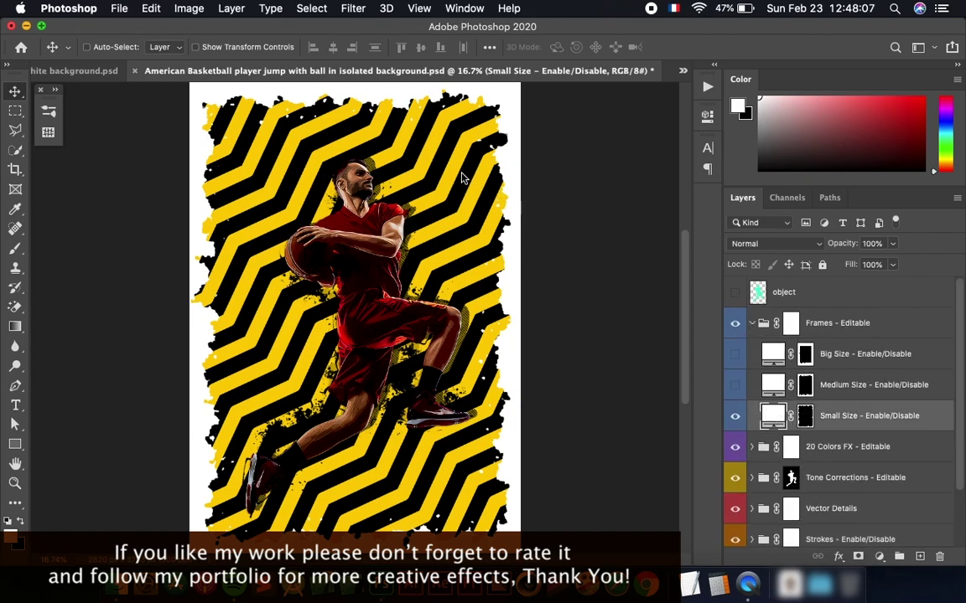
left_click(619, 282)
left_click(513, 368)
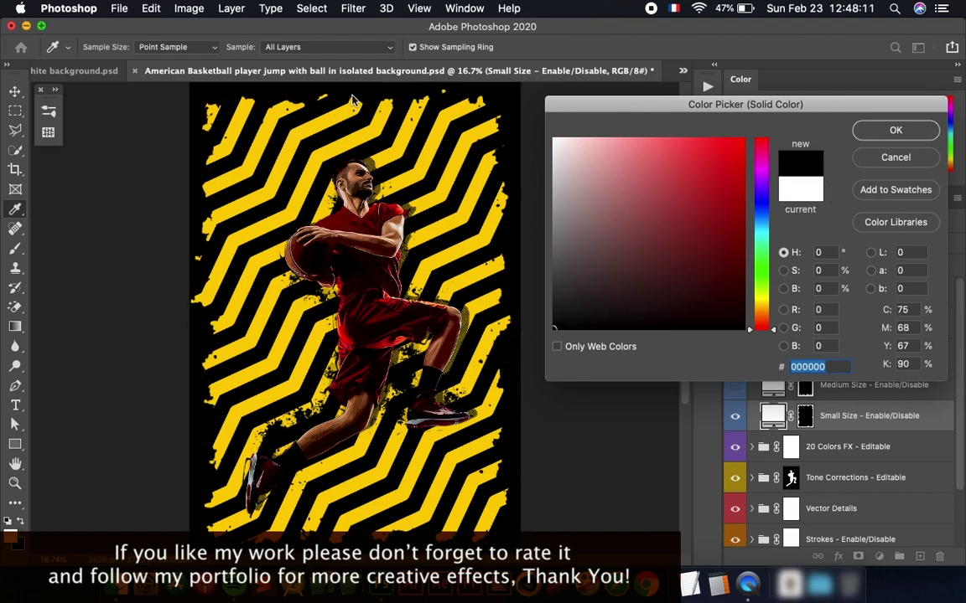
left_click(895, 131)
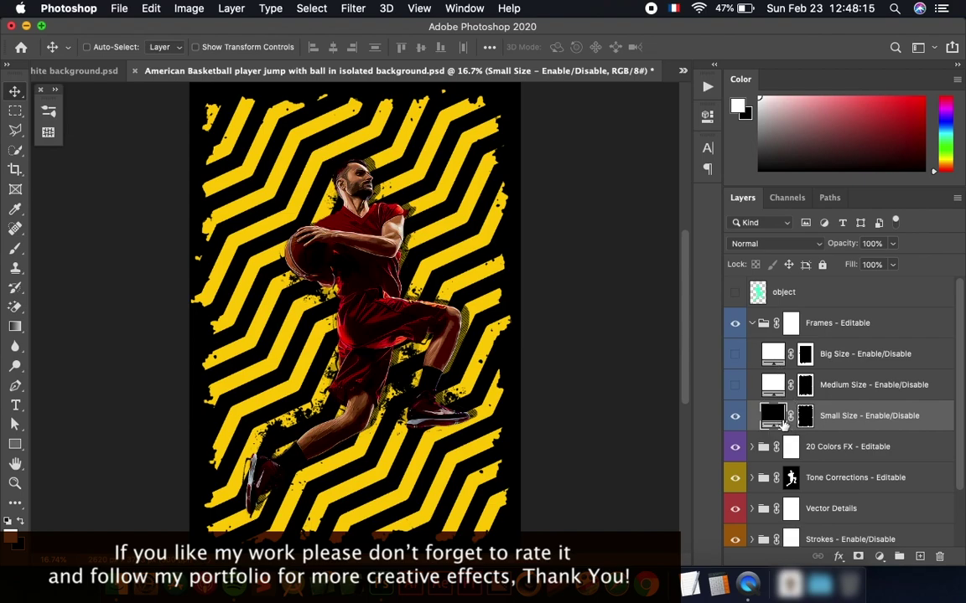
key("ctrl+t")
left_click_drag(543, 314, 520, 310)
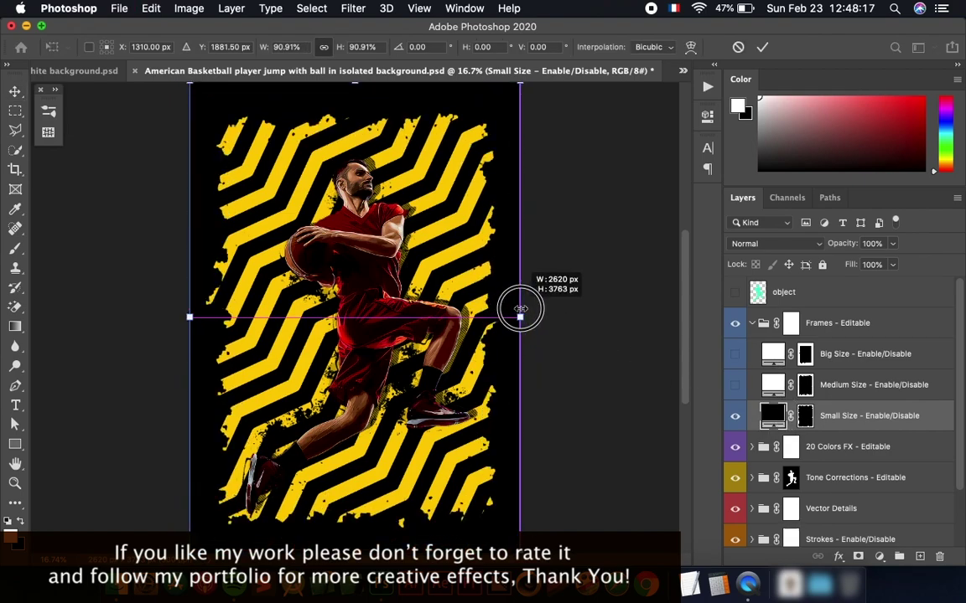
left_click_drag(520, 310, 529, 316)
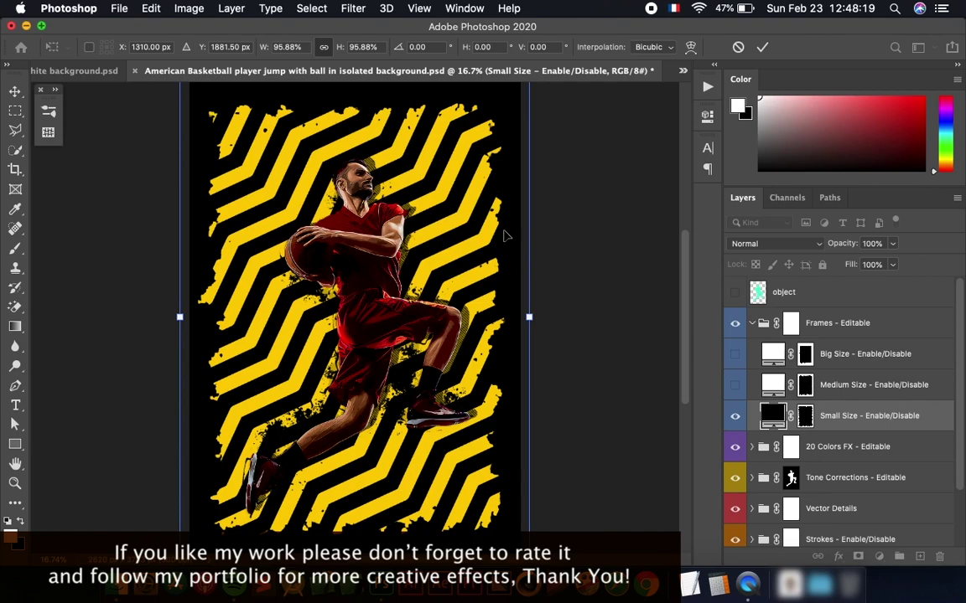
key("Return")
left_click(734, 416)
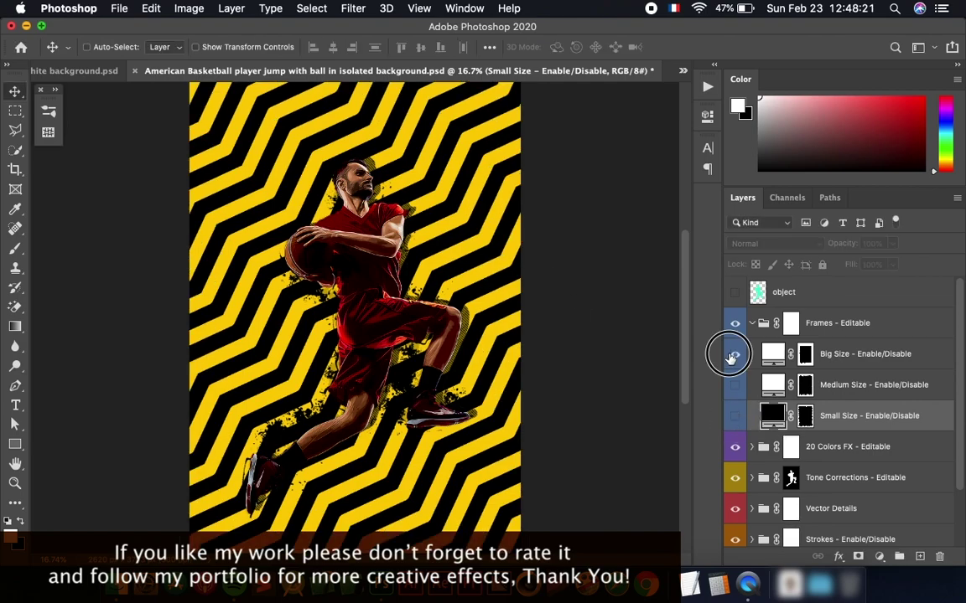
Show the Big Size frame, fill it black and enlarge it to about 107.67%.
left_click(735, 354)
double_click(773, 358)
left_click_drag(597, 308, 553, 329)
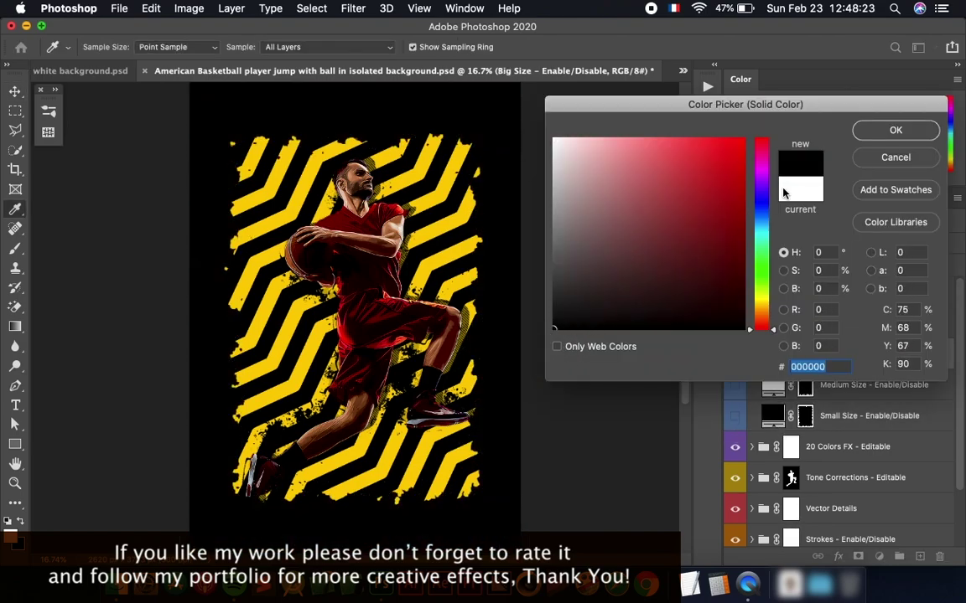
key("Return")
key("ctrl+t")
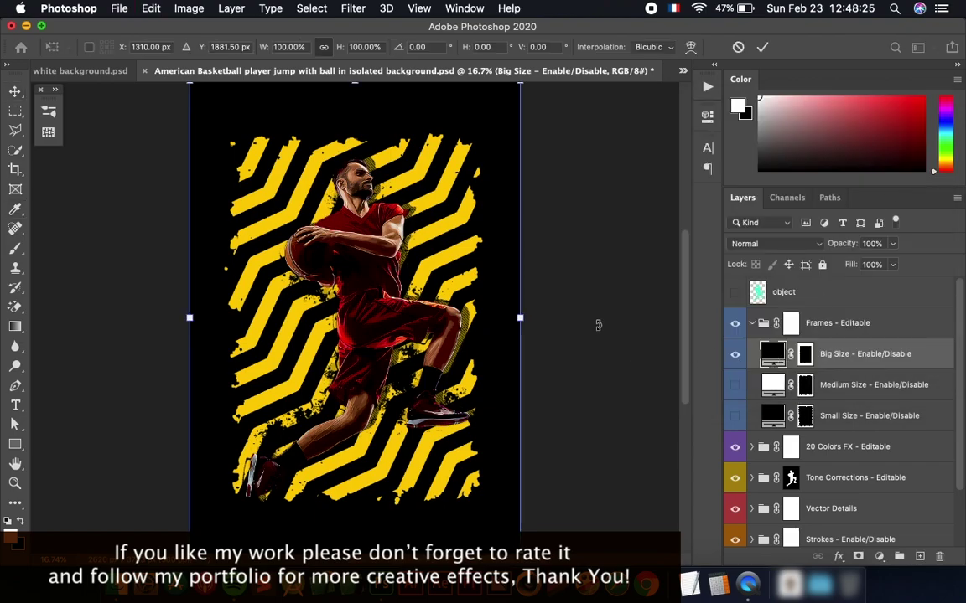
left_click_drag(527, 310, 542, 310)
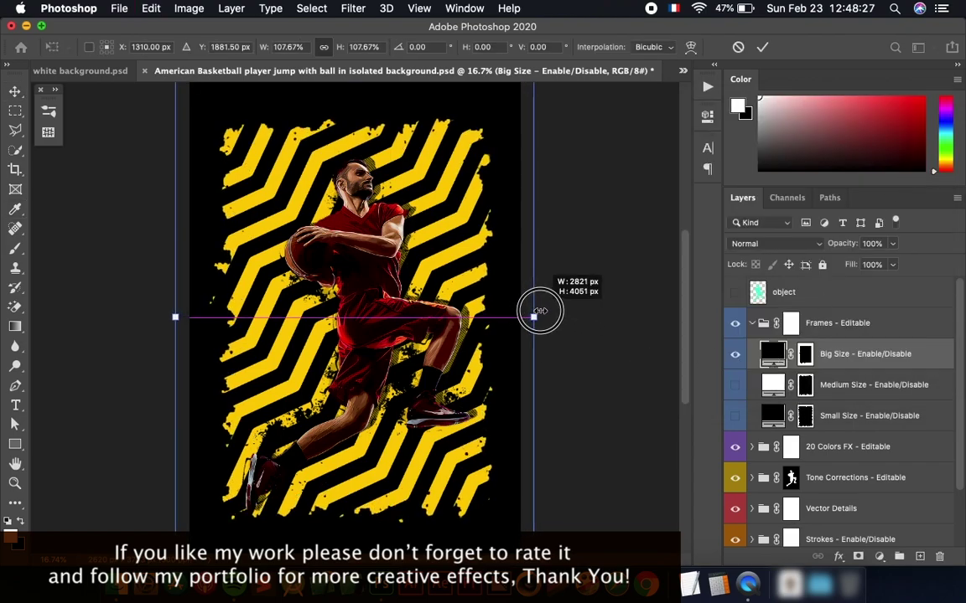
key("Return")
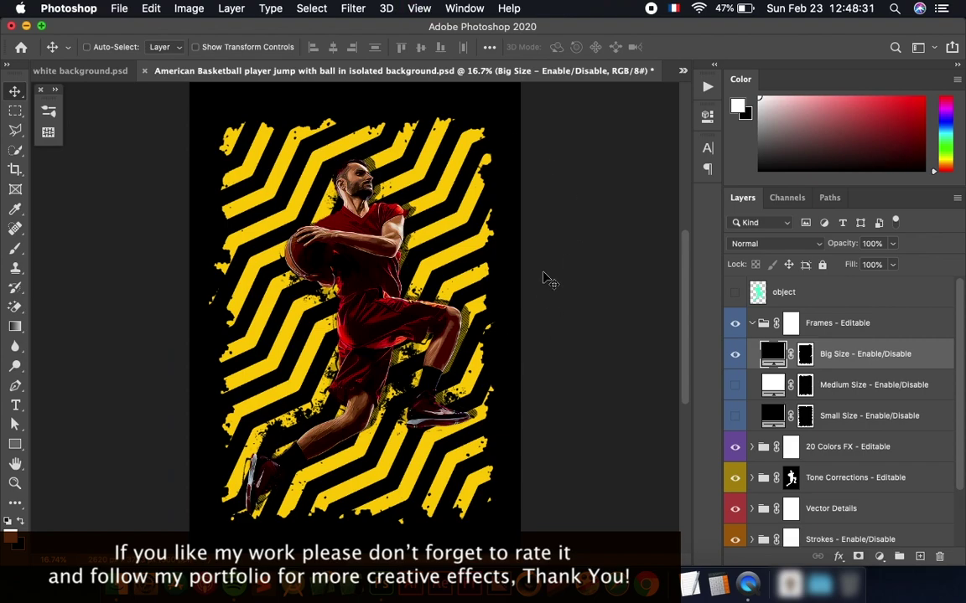
Collapse Frames and select the final thank-you entry in the Actions panel.
left_click(756, 323)
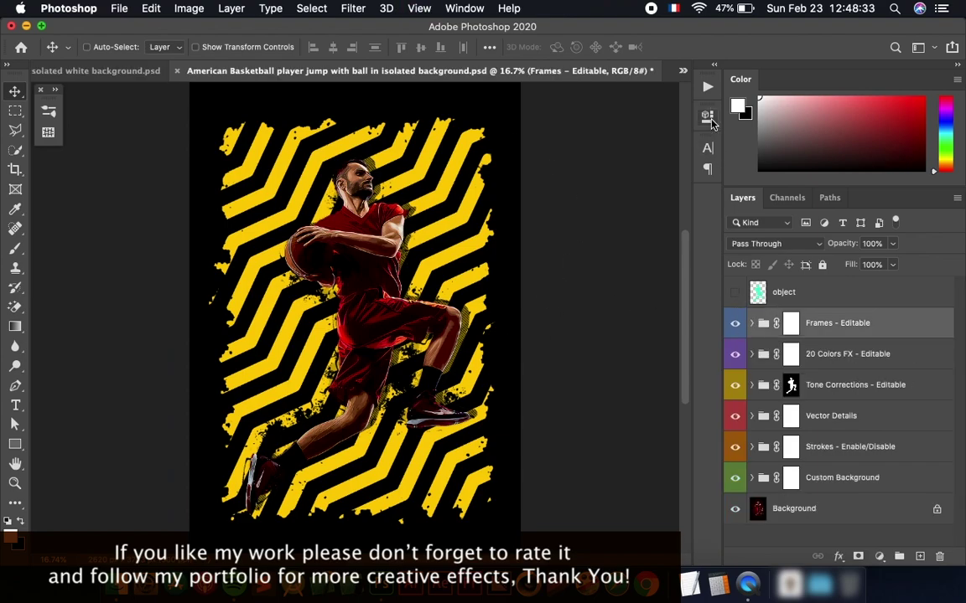
left_click(708, 87)
left_click(472, 283)
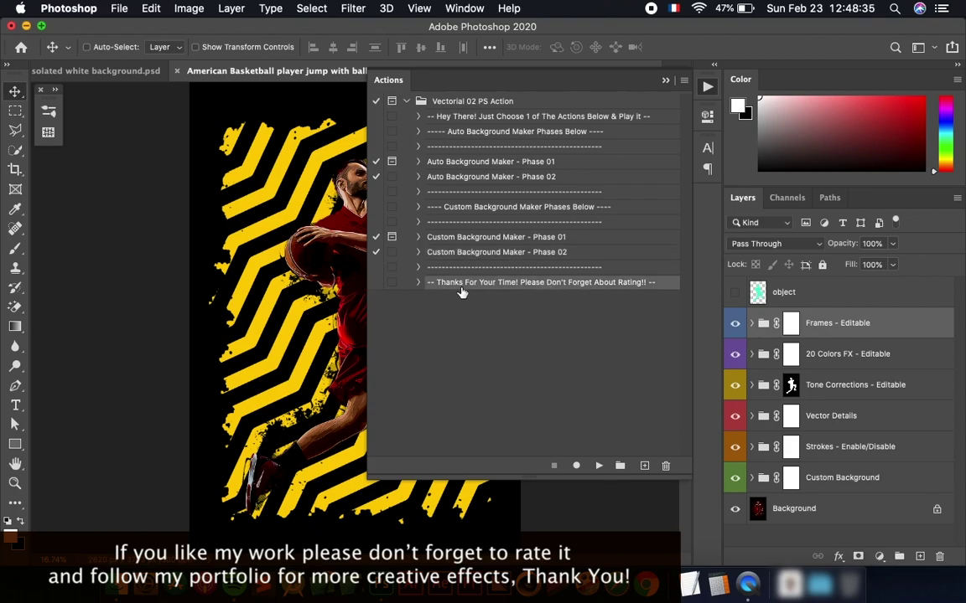